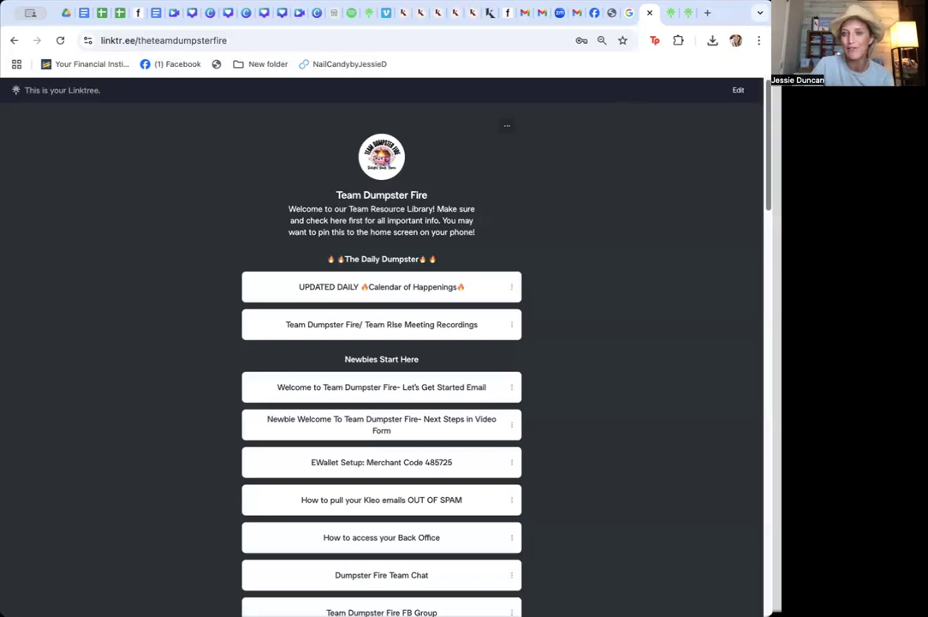
Scroll through the Team Dumpster Fire Linktree to review its resource sections and links
scroll(760, 148, "down", 2)
scroll(761, 148, "down", 15)
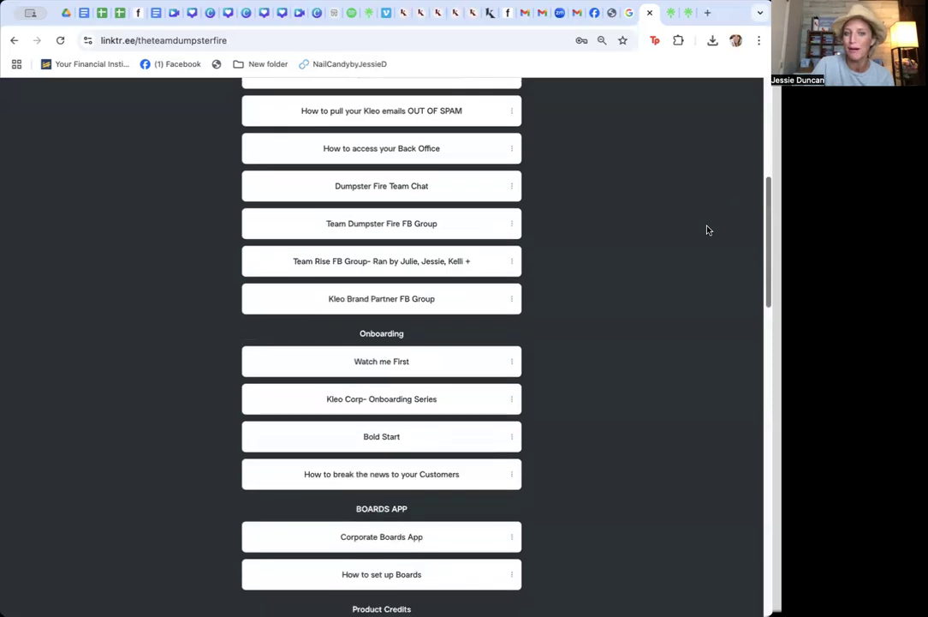
scroll(637, 321, "down", 5)
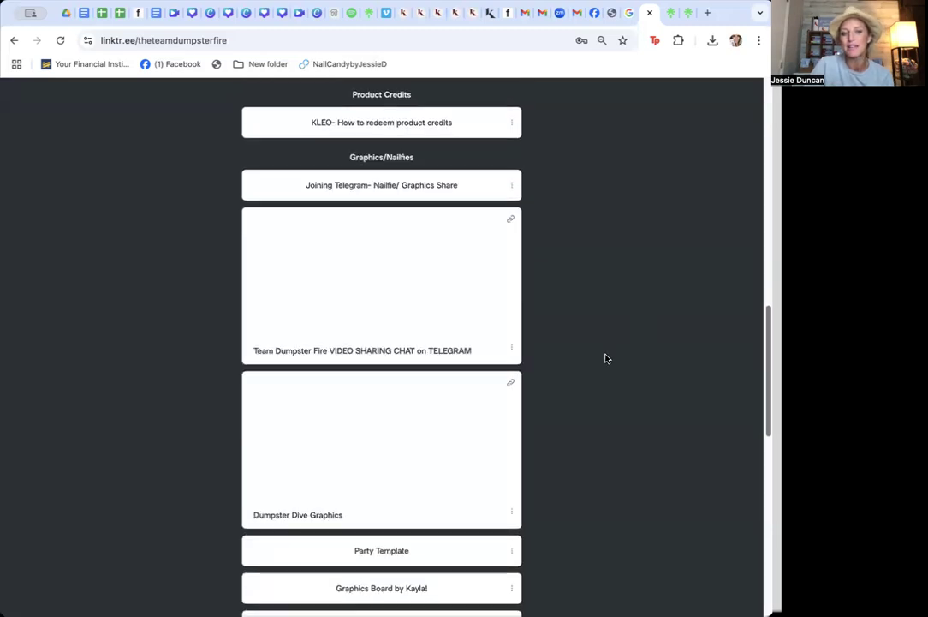
scroll(556, 420, "down", 15)
scroll(698, 153, "up", 20)
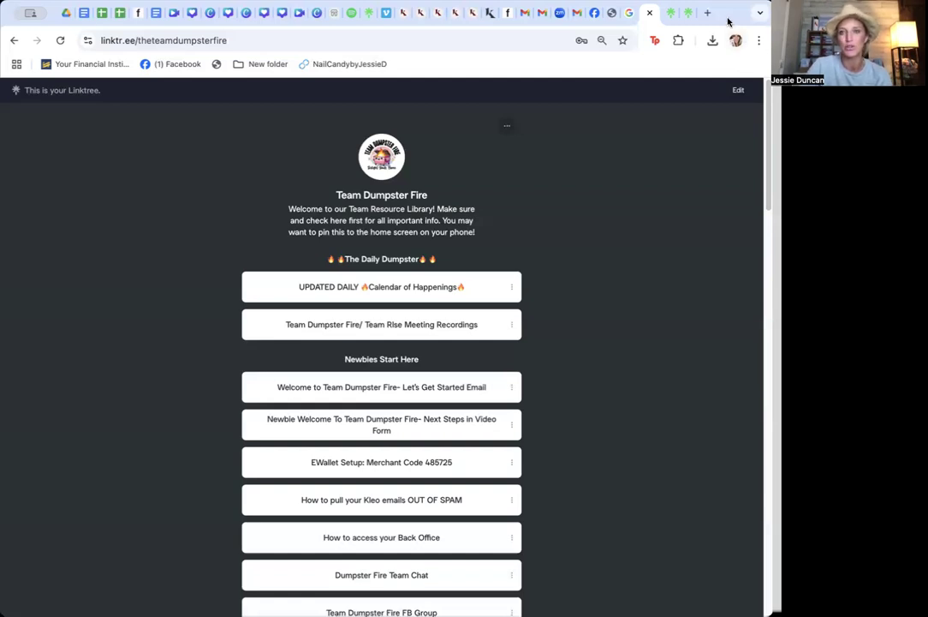
Switch to the CrazyNailLady.com Linktree tab, reload it and scroll to the featured links
left_click(671, 14)
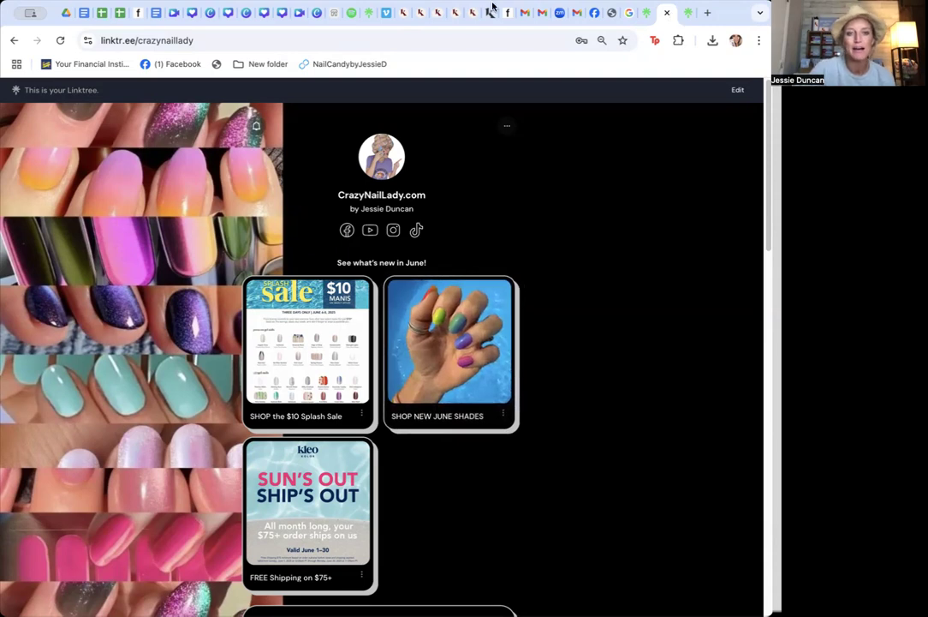
left_click(60, 40)
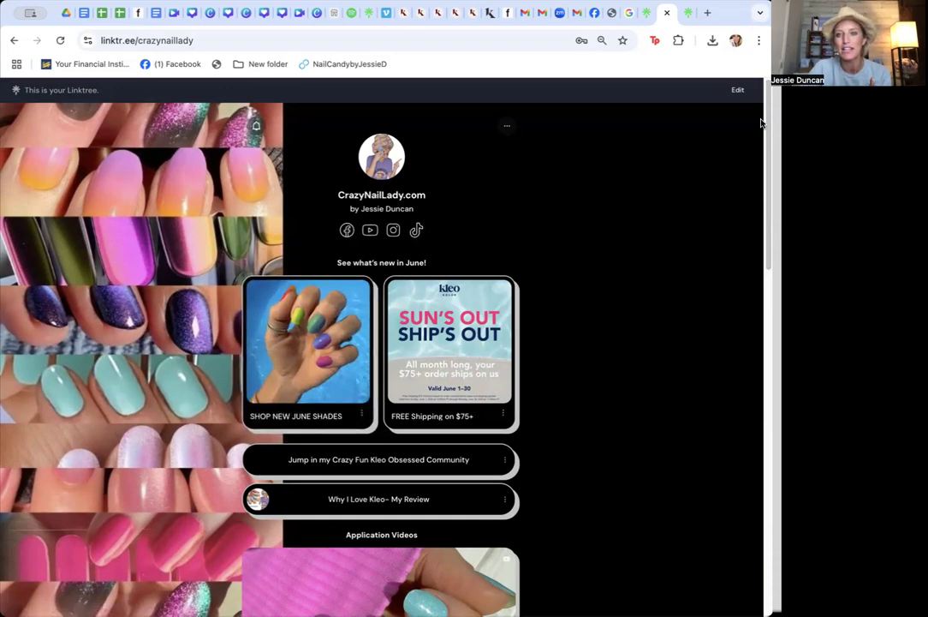
scroll(745, 182, "down", 3)
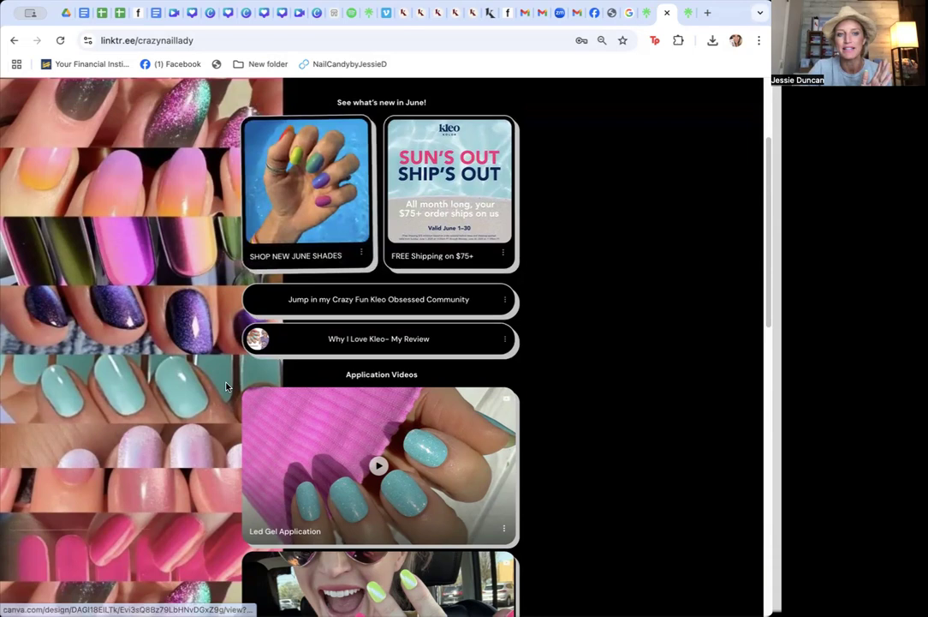
Open the SHOP NEW JUNE SHADES link, select the Kleo Kolor page address, and return to the Linktree tab
left_click(322, 215)
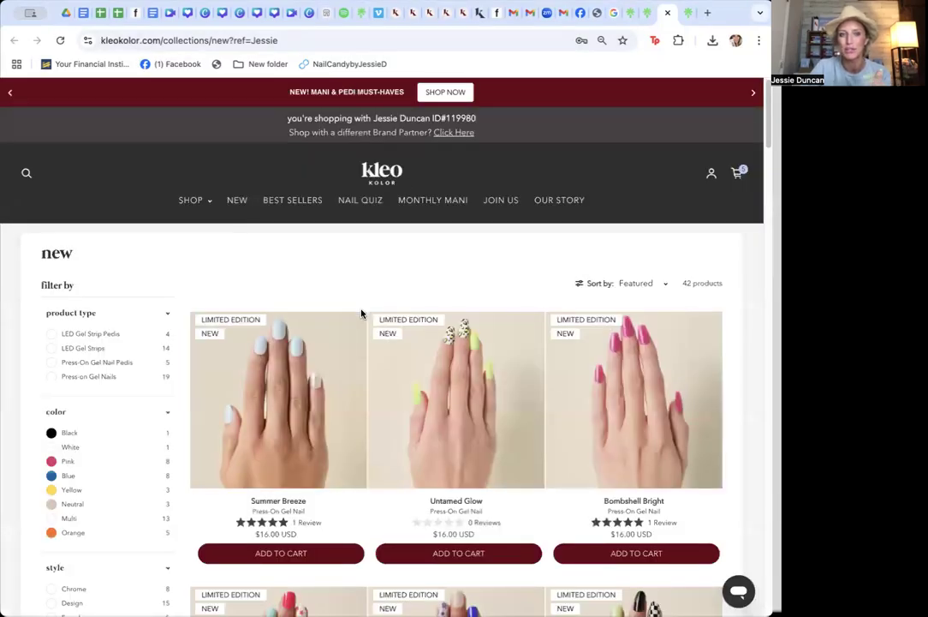
left_click(243, 201)
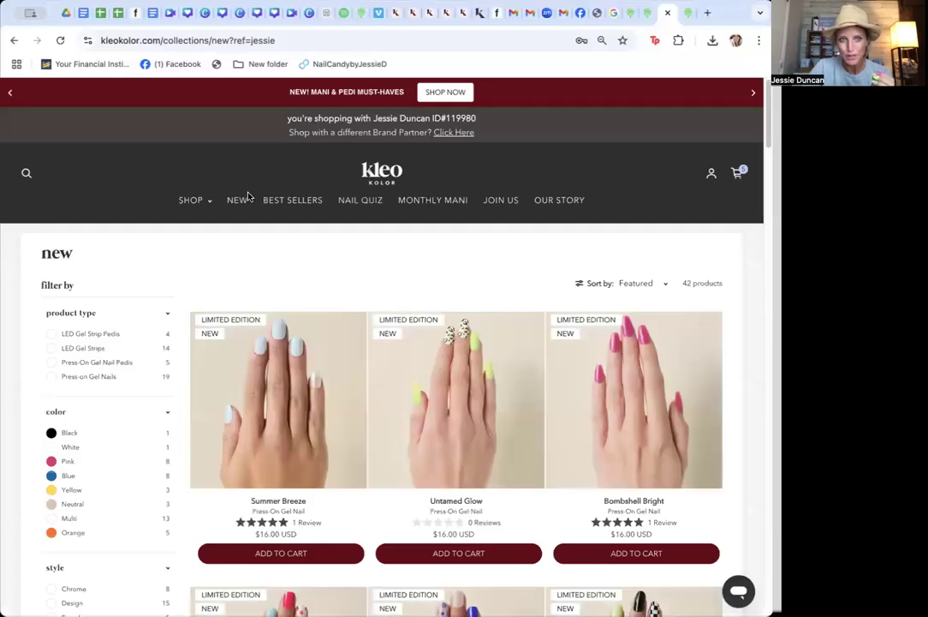
left_click_drag(278, 41, 90, 40)
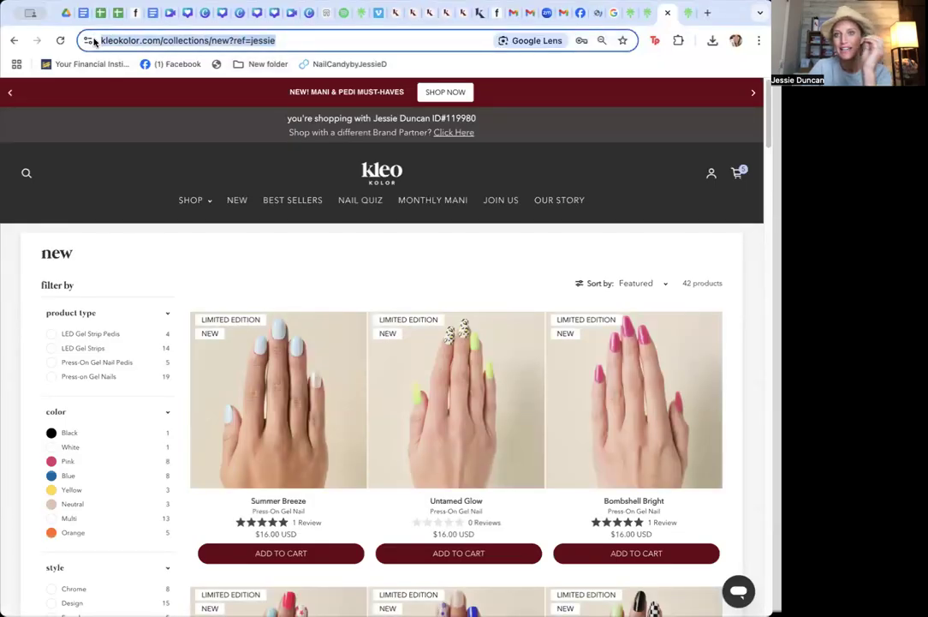
left_click(643, 13)
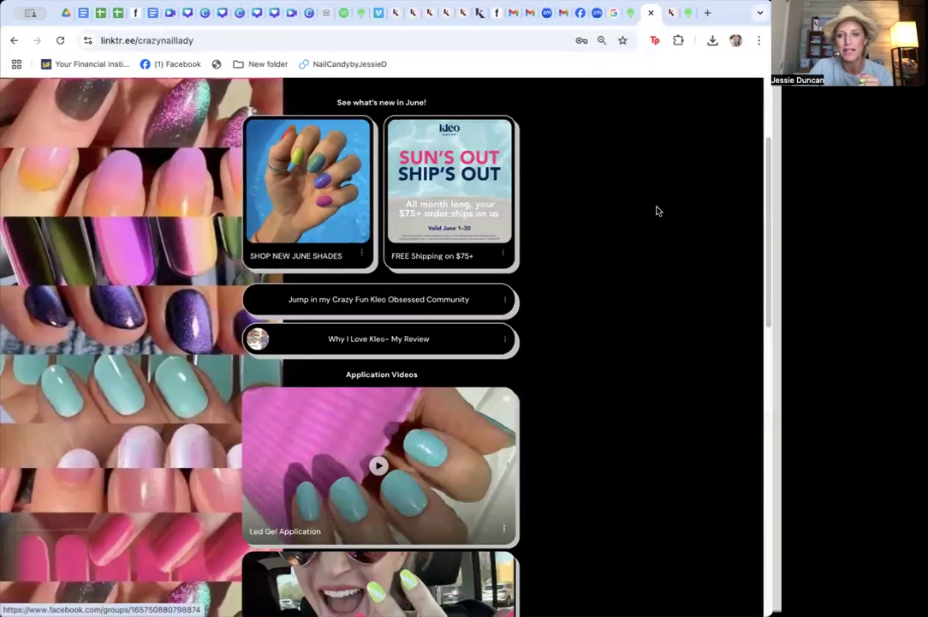
Preview the FREE Shipping, Kleo Obsessed Community and Why I Love Kleo links, returning to the Linktree after each
left_click(456, 183)
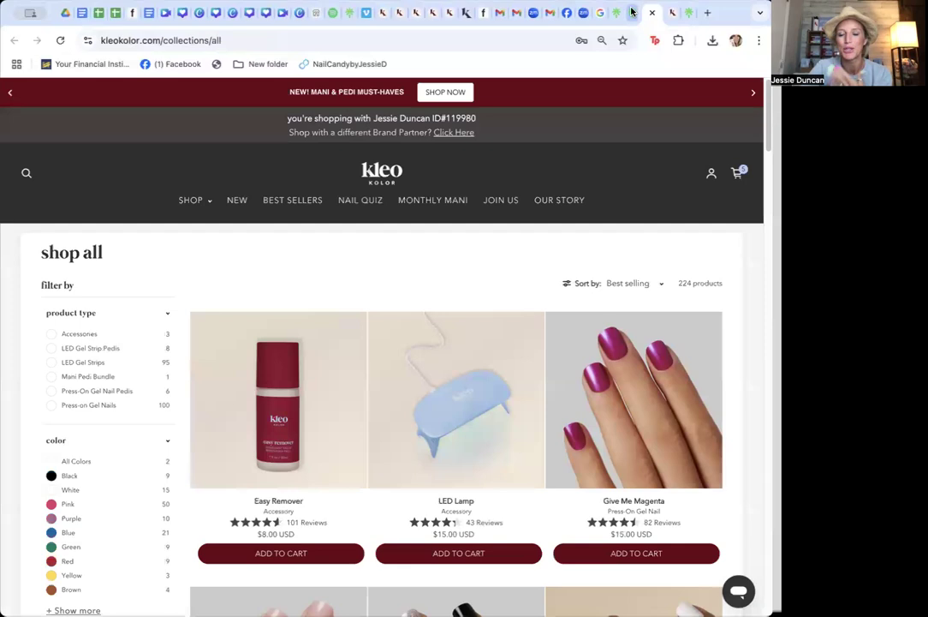
left_click(632, 12)
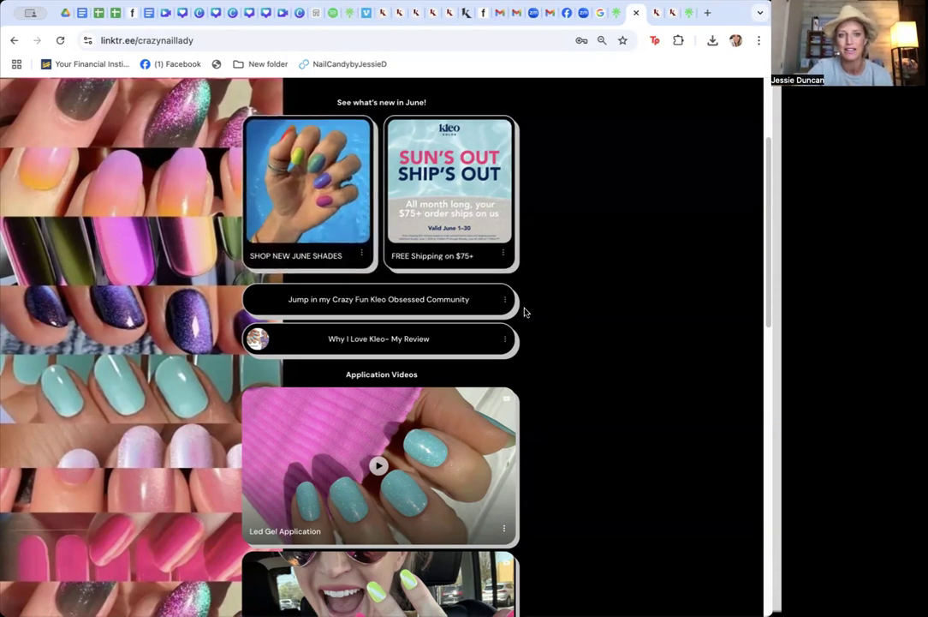
left_click(450, 301)
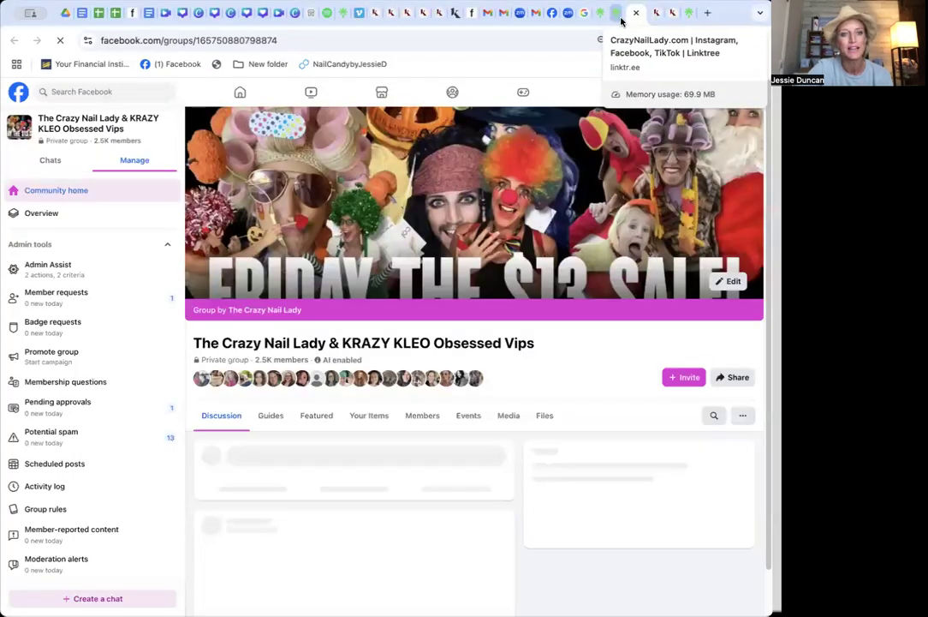
left_click(620, 17)
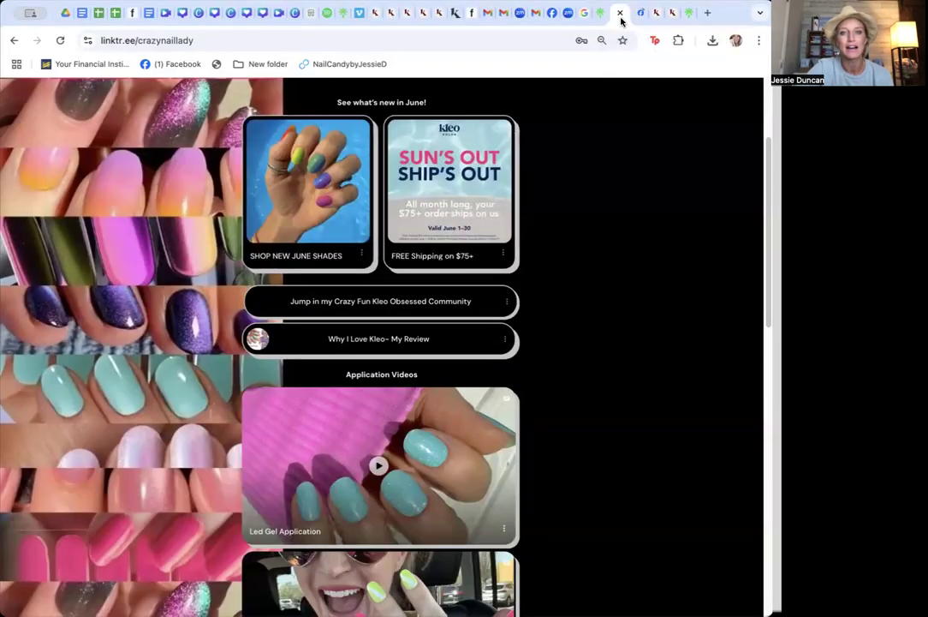
left_click(445, 342)
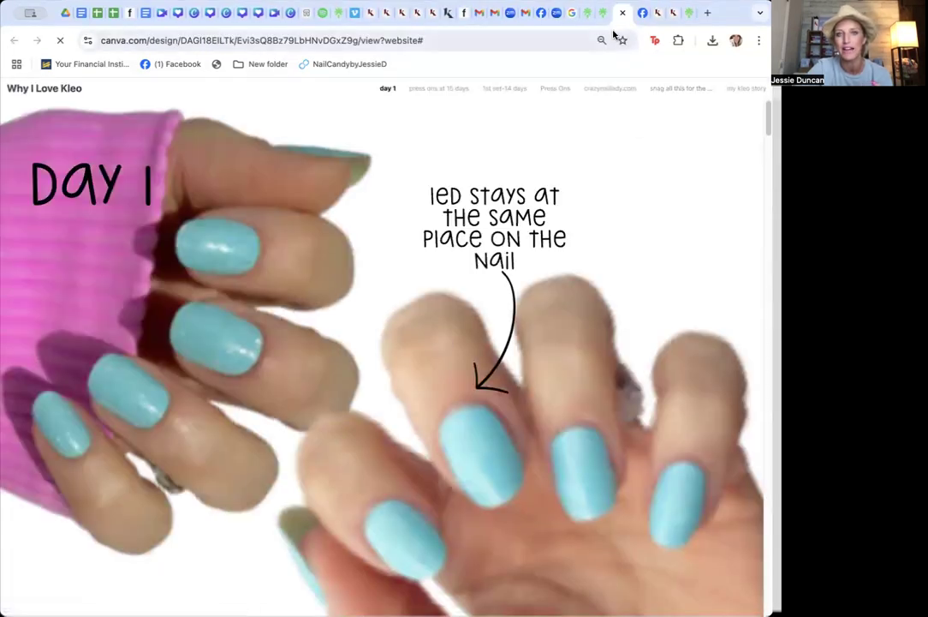
left_click(603, 14)
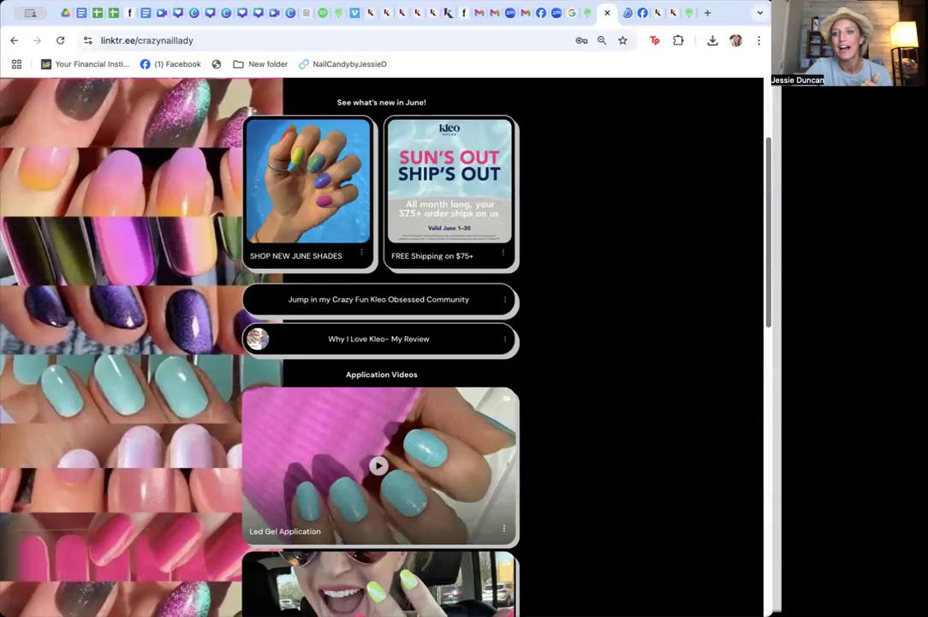
Scroll to Application Videos and play, then pause, the embedded Led Gel Application video
scroll(754, 223, "down", 4)
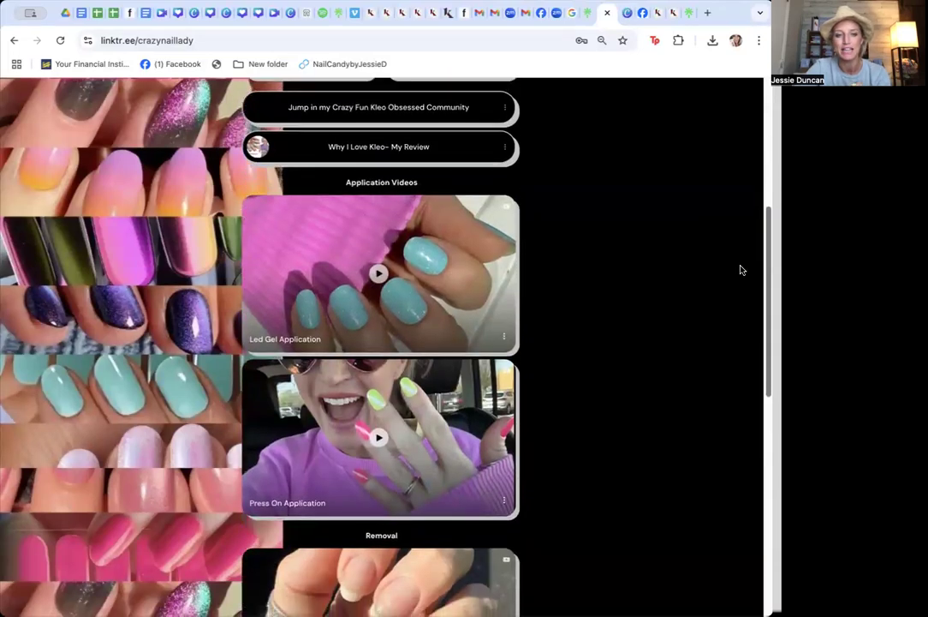
scroll(736, 280, "down", 2)
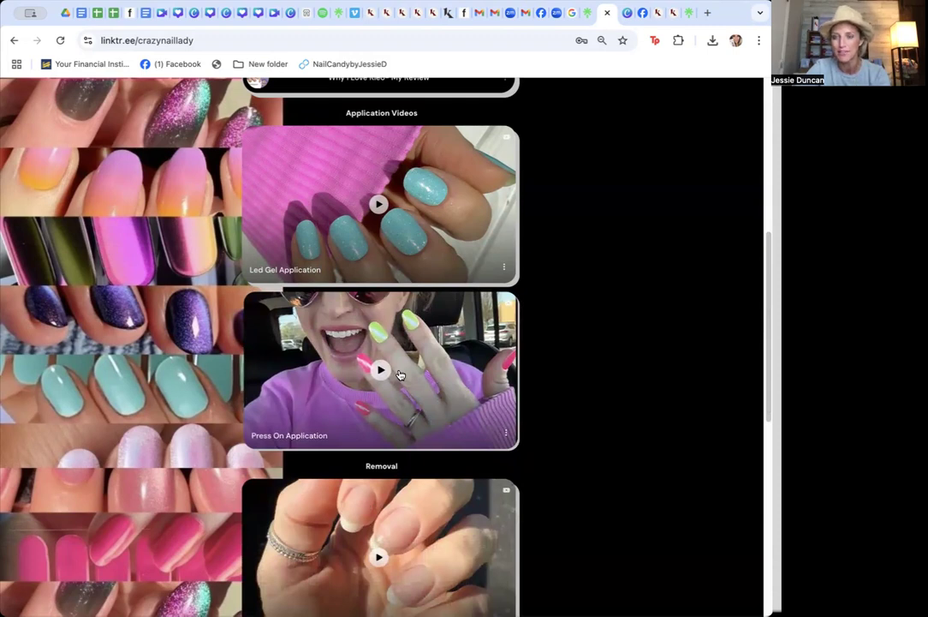
left_click(409, 201)
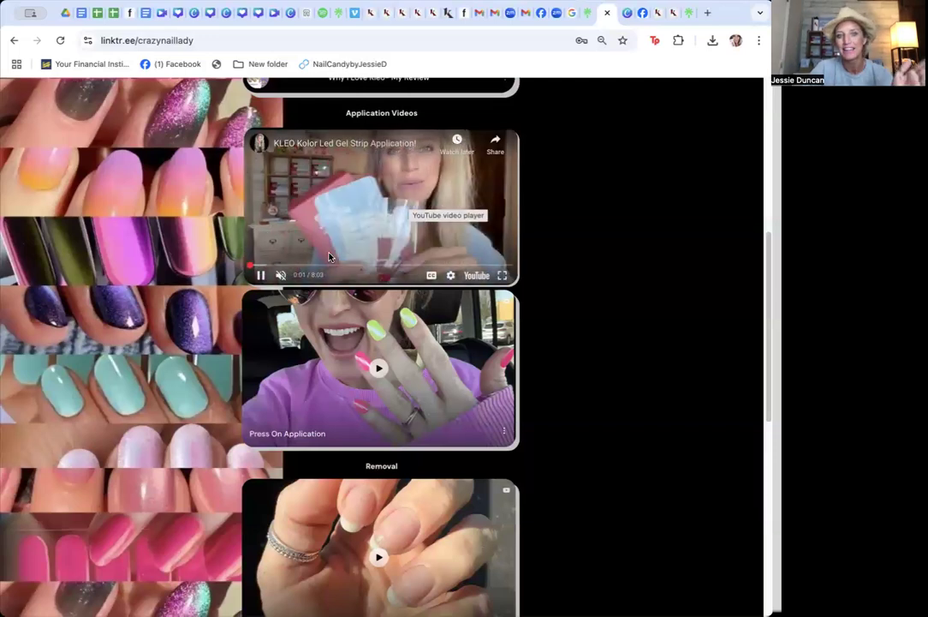
left_click(260, 280)
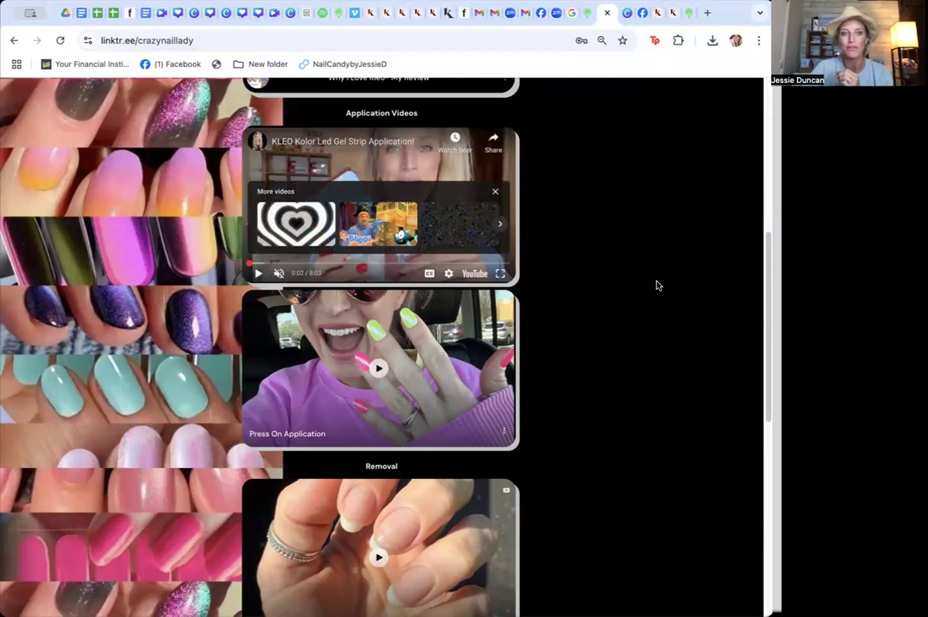
Scroll down to Ordering Tips and open the Size Charts link
scroll(657, 285, "down", 5)
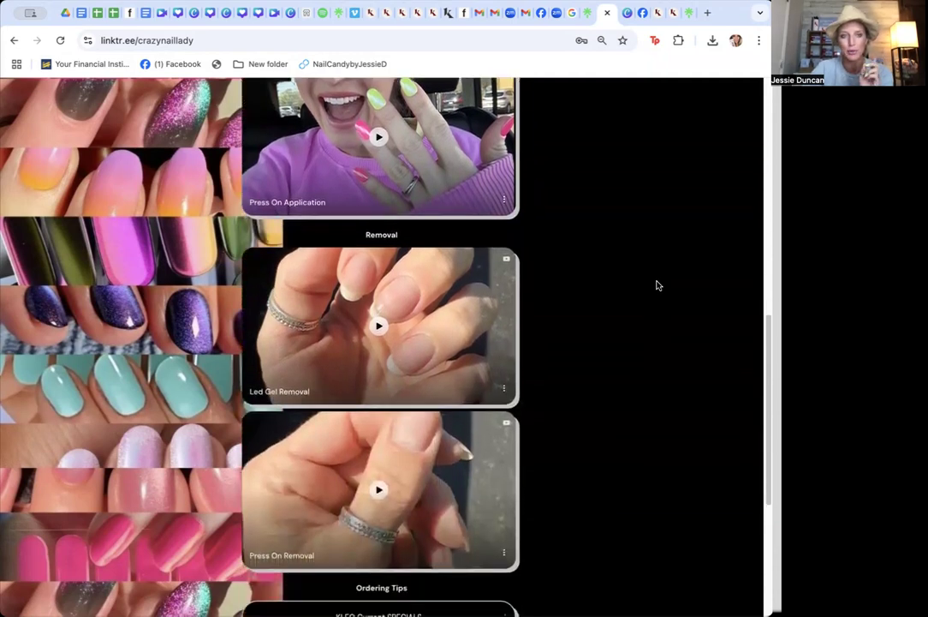
scroll(656, 285, "down", 3)
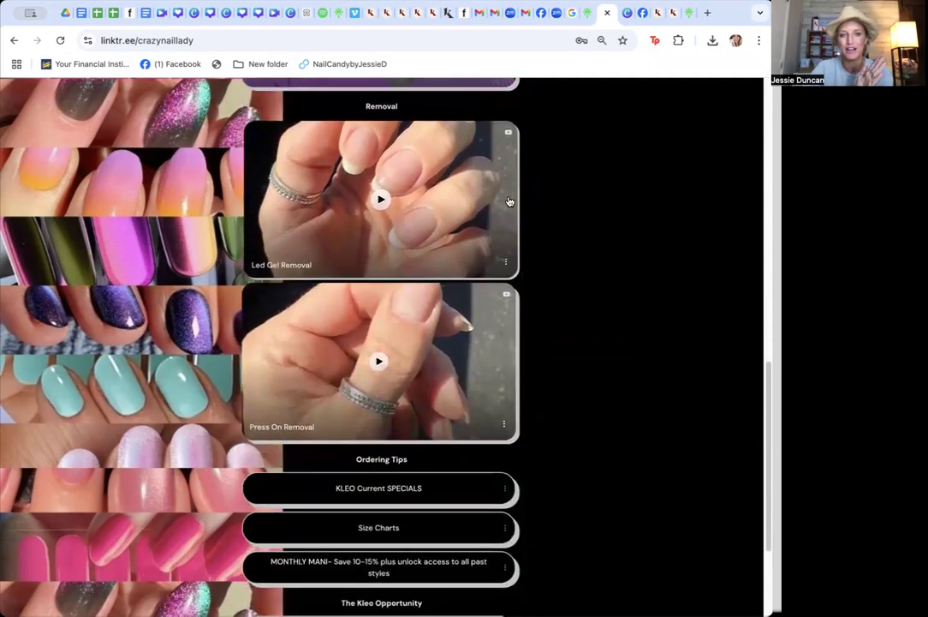
scroll(575, 467, "down", 2)
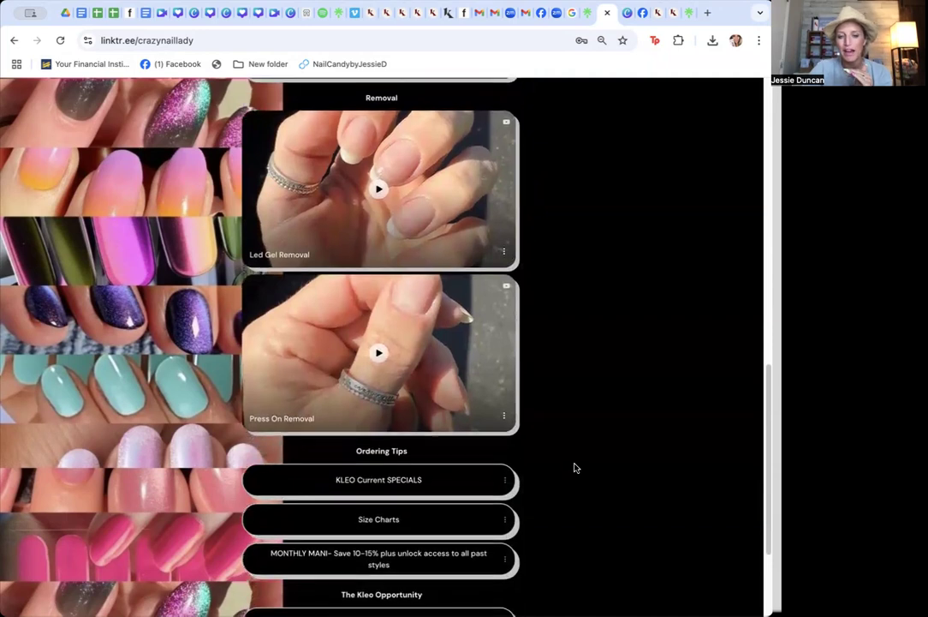
scroll(575, 467, "down", 2)
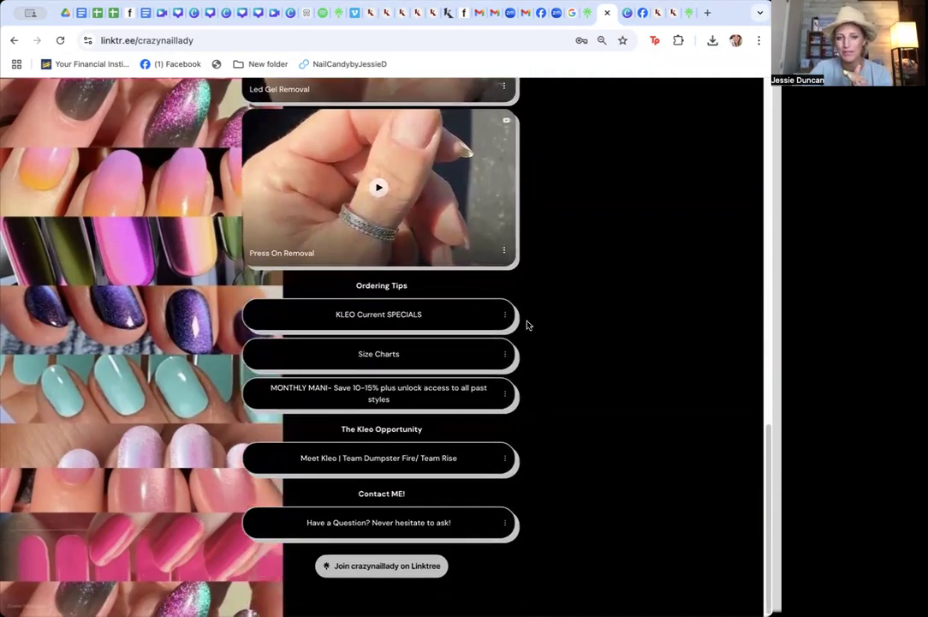
left_click(467, 371)
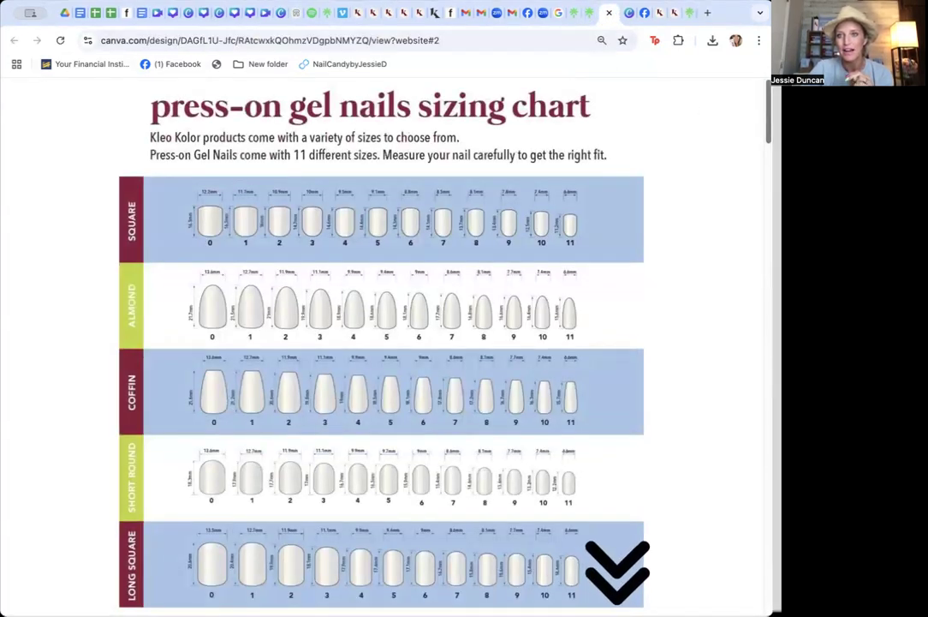
Scroll through the press-on gel nails sizing chart, then return to the Linktree tab
scroll(751, 154, "down", 3)
scroll(752, 186, "up", 5)
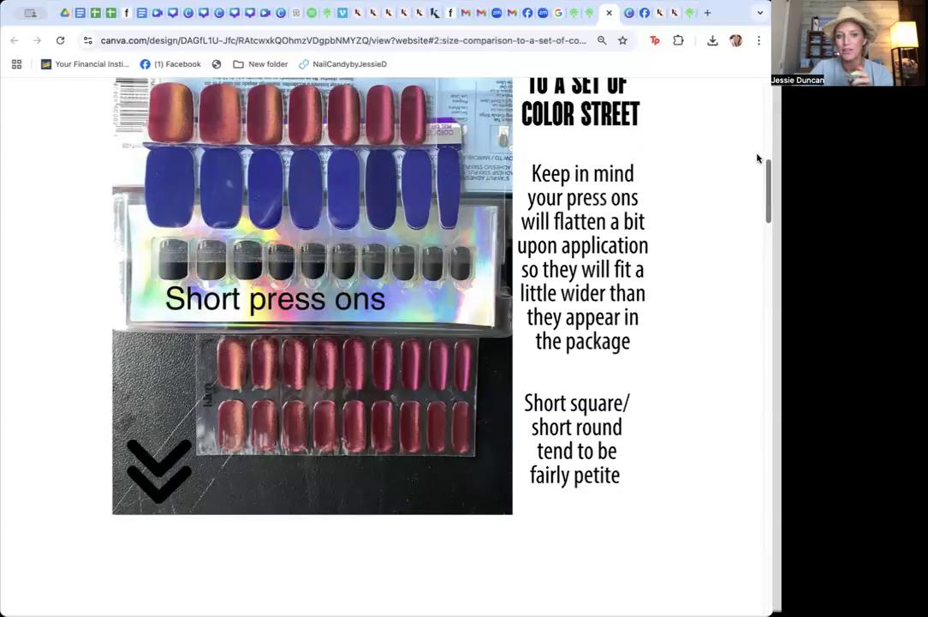
scroll(757, 151, "up", 5)
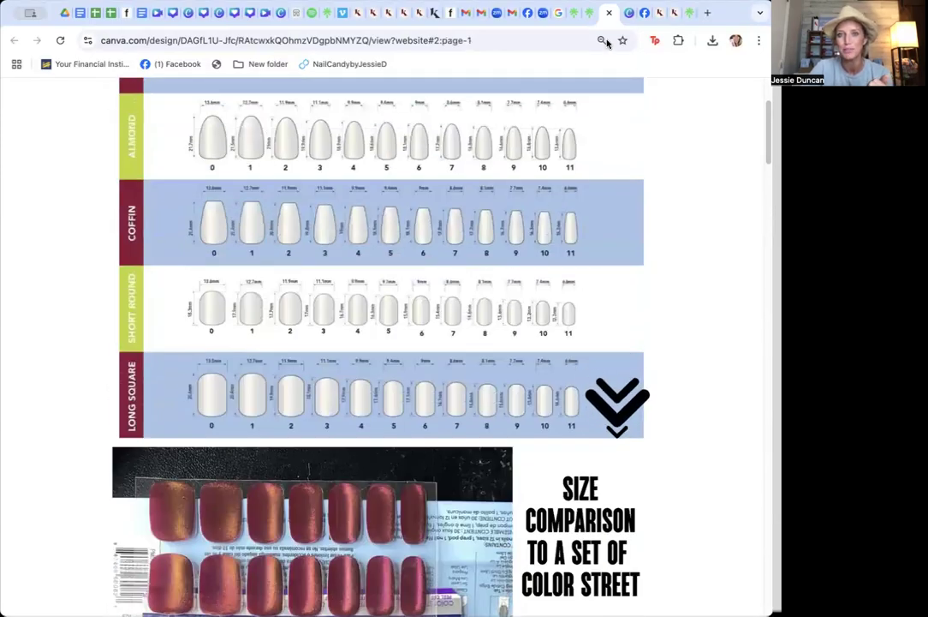
left_click(591, 14)
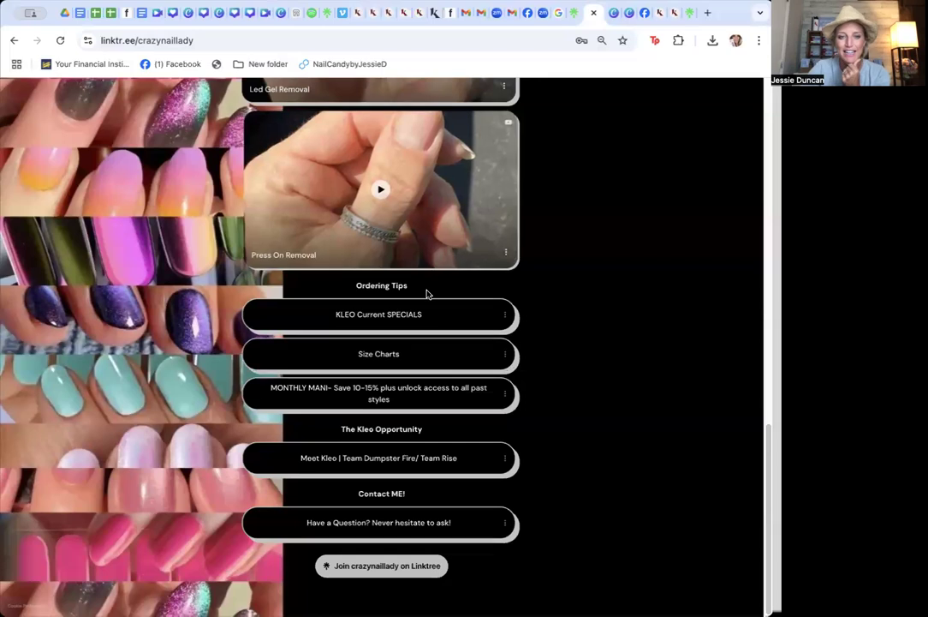
Open the MONTHLY MANI link, return to the Linktree and scroll back to the top of the page
left_click(393, 402)
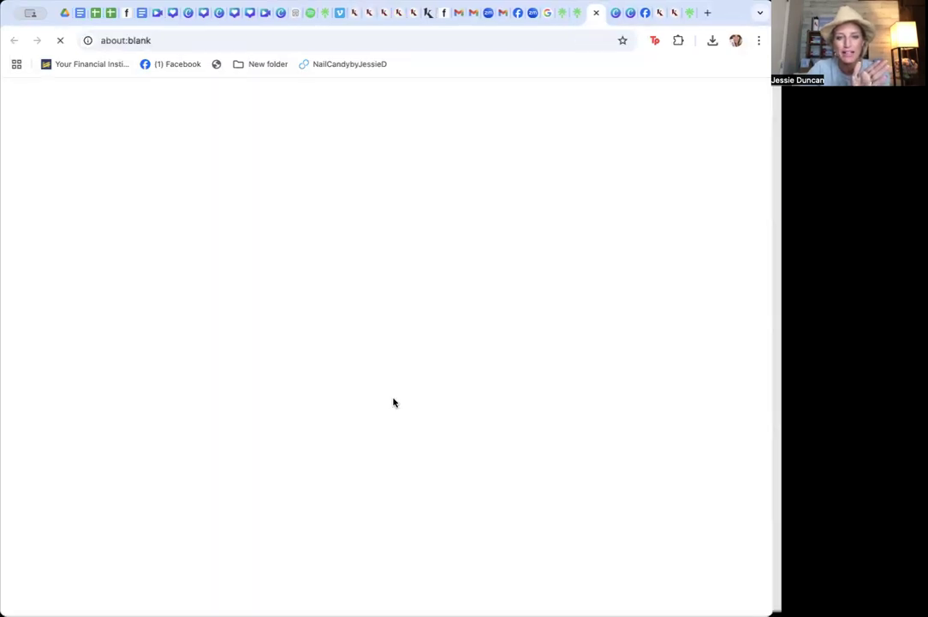
left_click(573, 23)
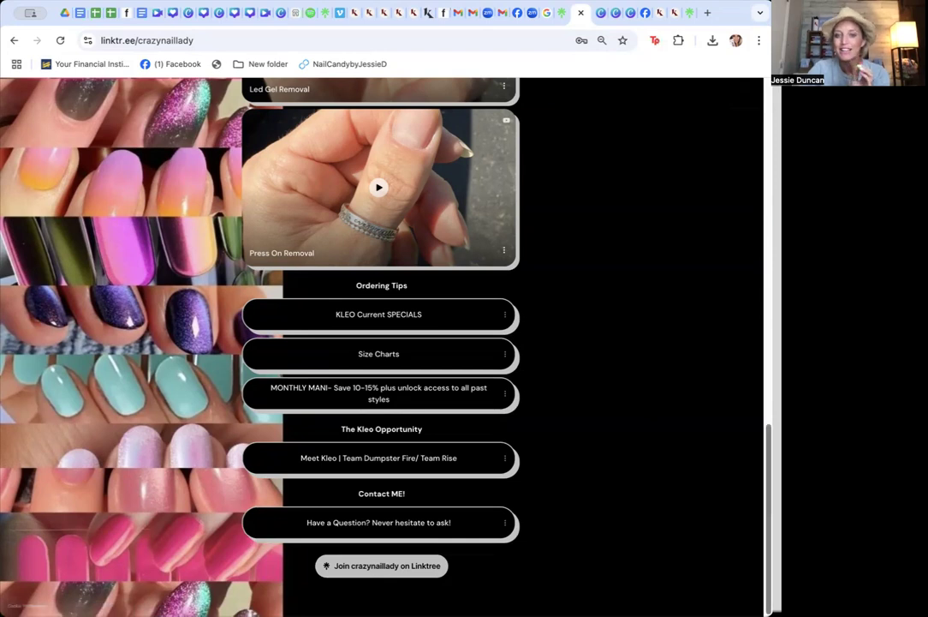
scroll(741, 450, "up", 6)
scroll(381, 343, "up", 5)
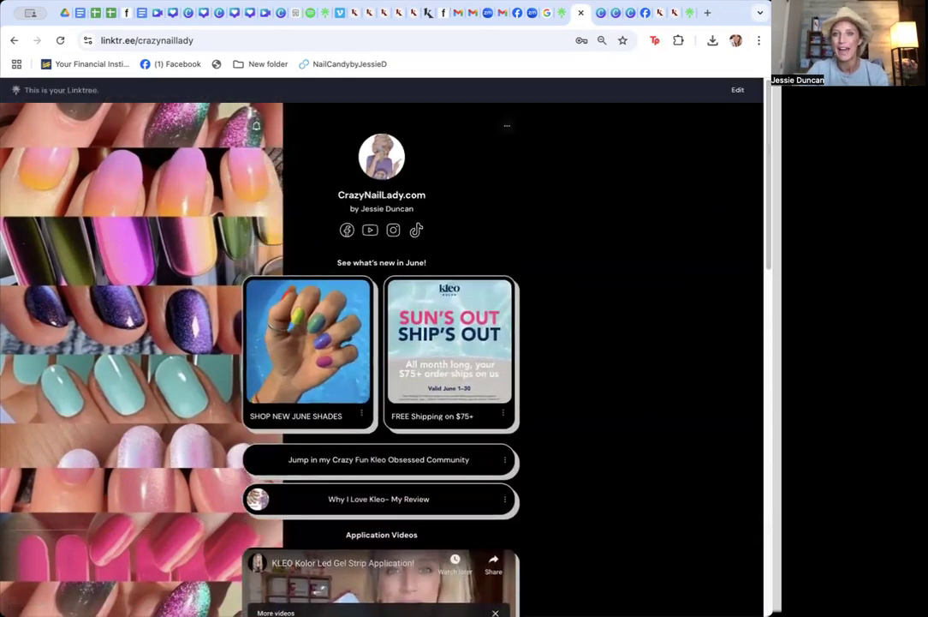
Switch to the Kleo Customers Linktree, open the LED Gel Application video, pause it and close its tab
left_click(690, 16)
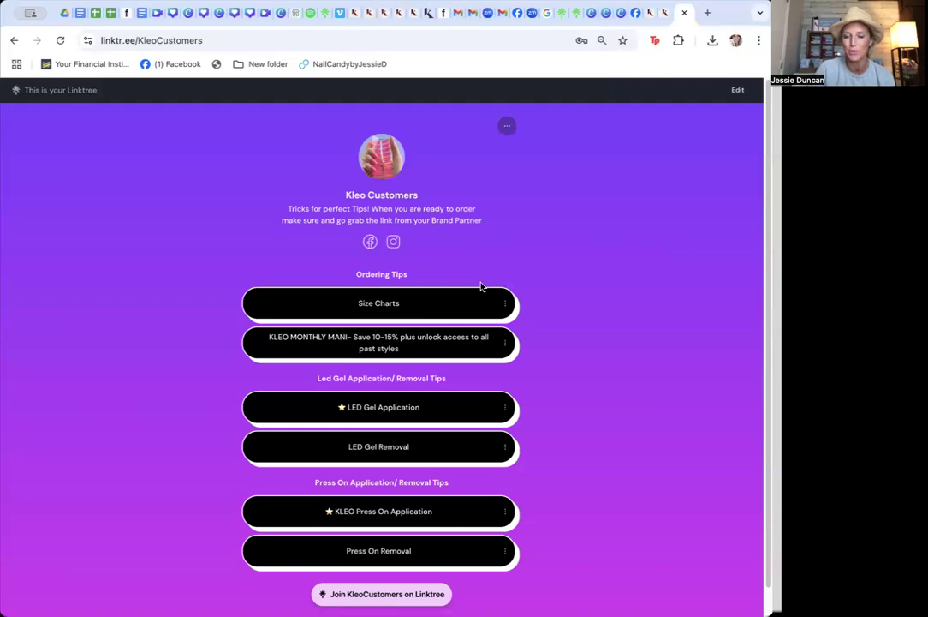
left_click(385, 418)
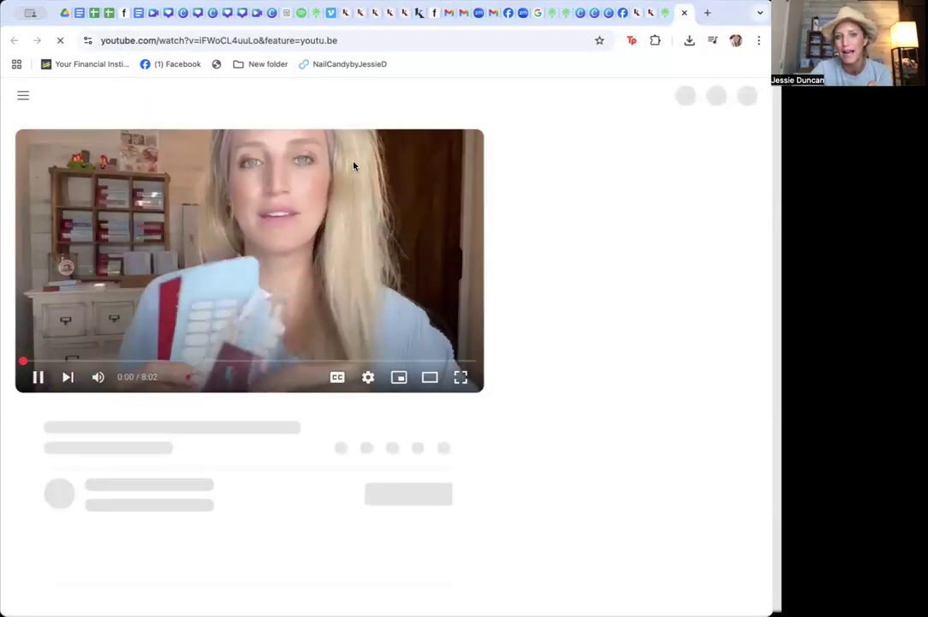
left_click(42, 378)
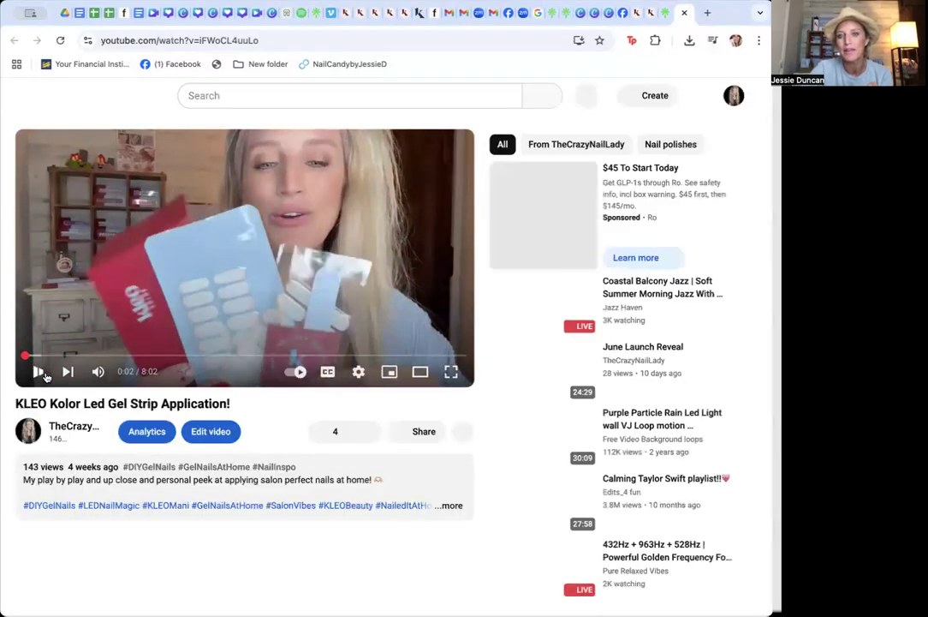
left_click(683, 13)
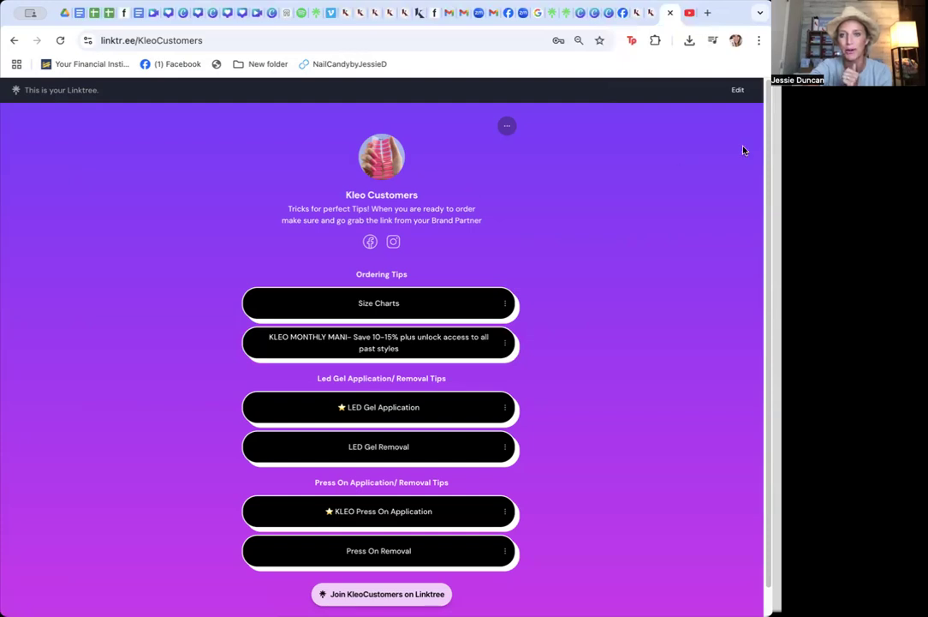
Open the Facebook group linked from the Kleo Customers Linktree, scroll its page and return to the Linktree tab
scroll(760, 169, "down", 1)
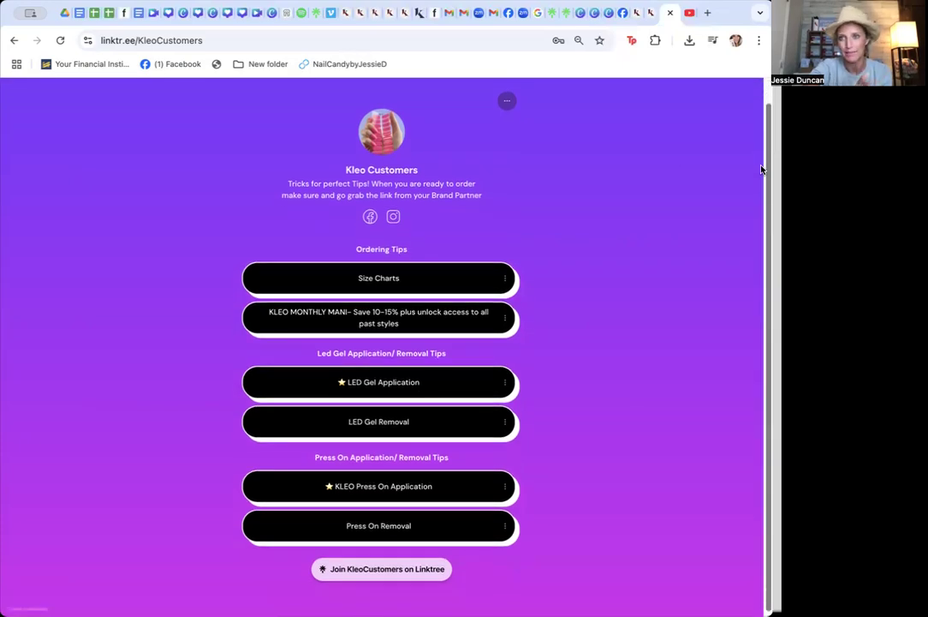
left_click(369, 217)
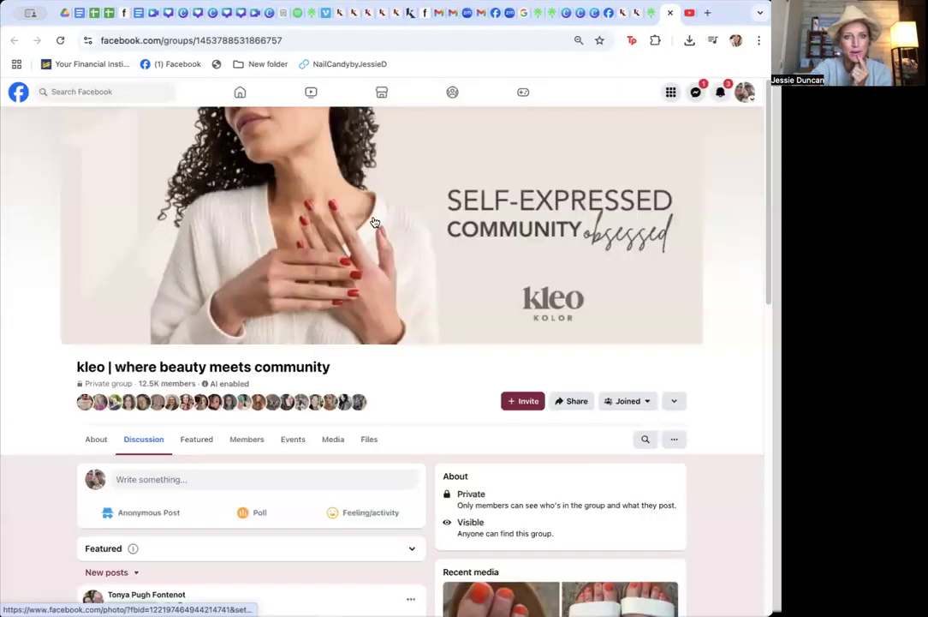
scroll(373, 218, "down", 2)
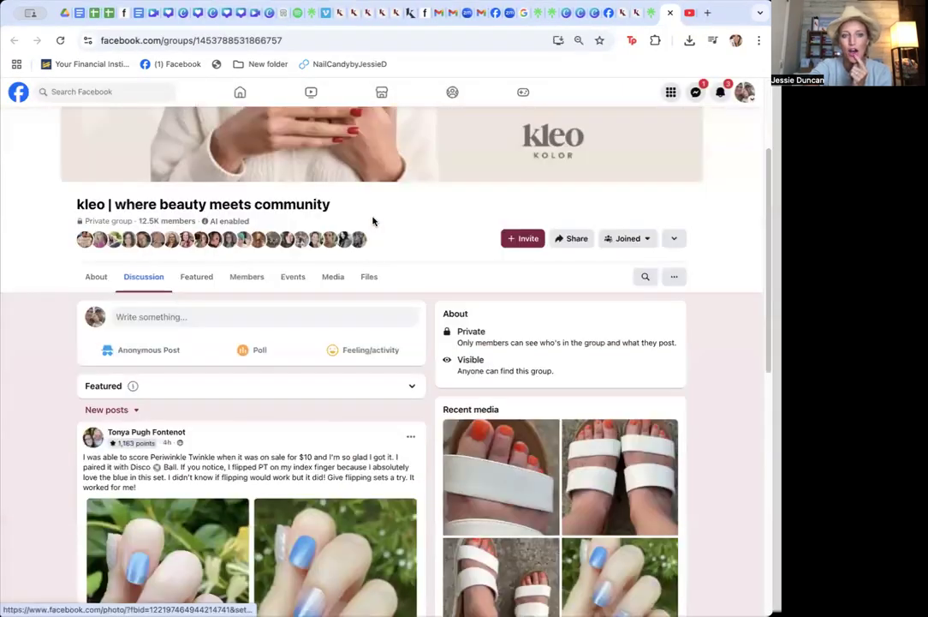
left_click(651, 15)
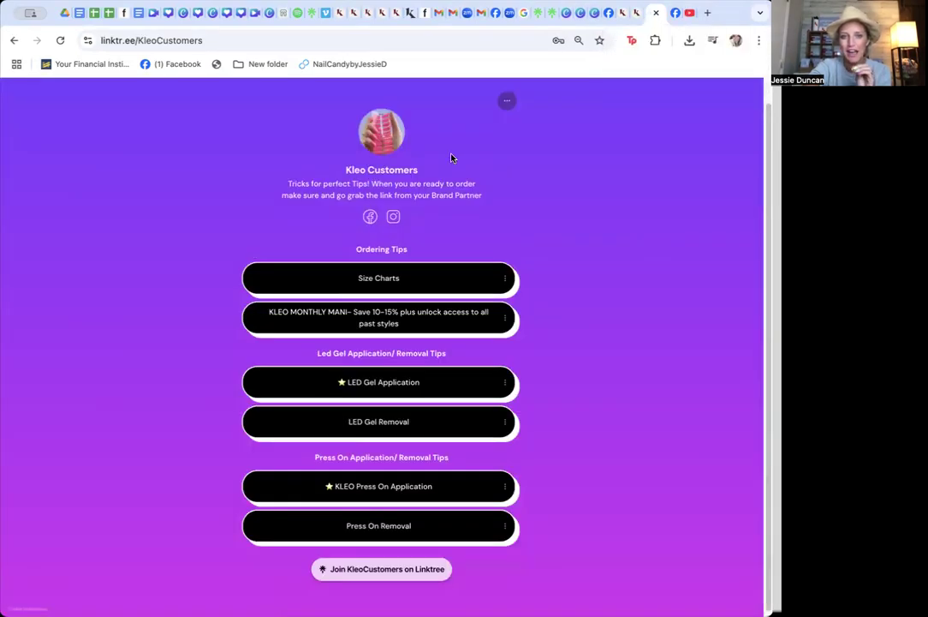
Open the Instagram profile linked from the Linktree, return to the Linktree tab and highlight its page address
left_click(390, 219)
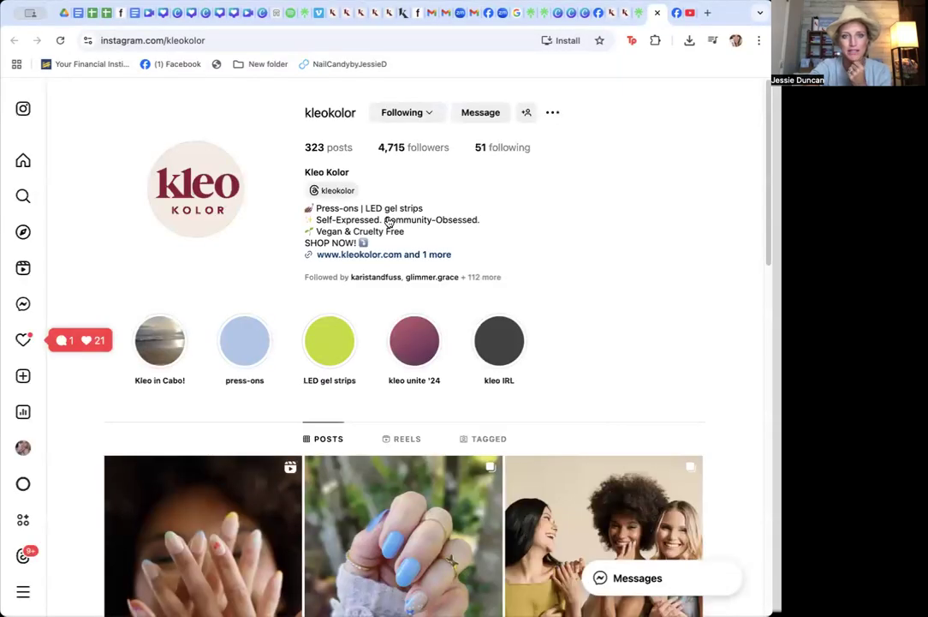
left_click(638, 12)
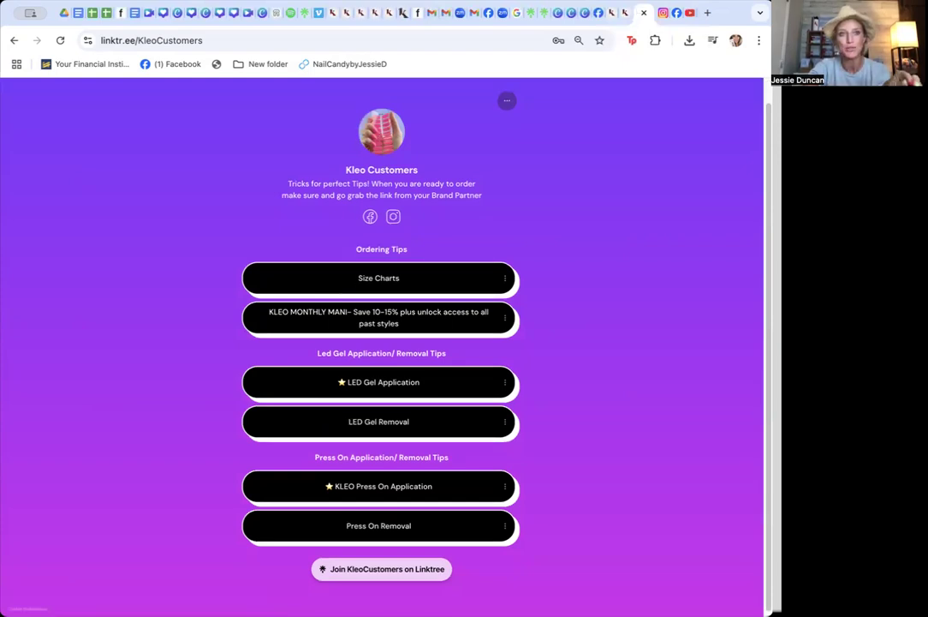
left_click(146, 36)
left_click_drag(147, 36, 87, 41)
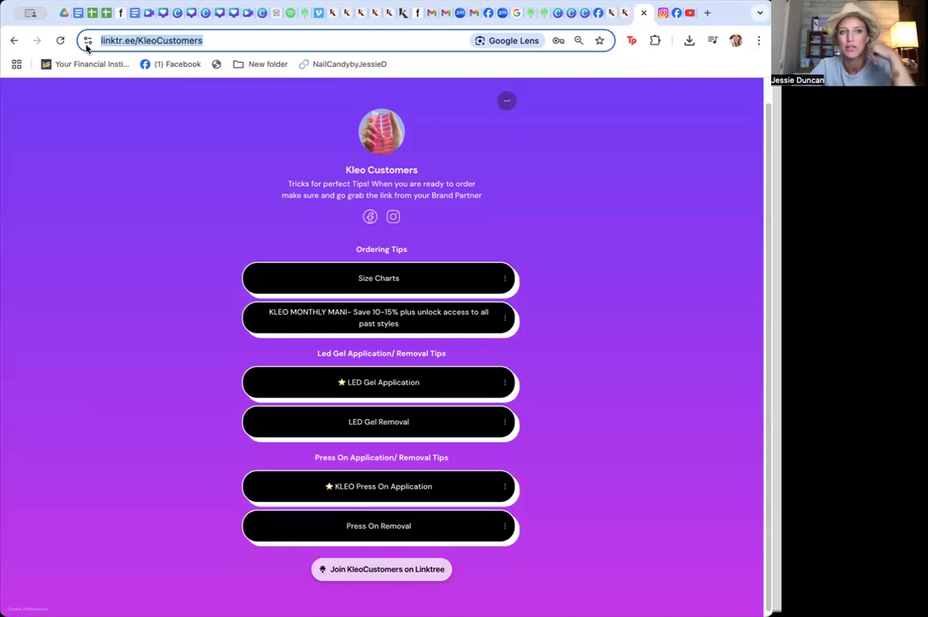
Switch to the Team Dumpster Fire Linktree page and then to its Linktree admin page, closing the share panel
left_click(537, 12)
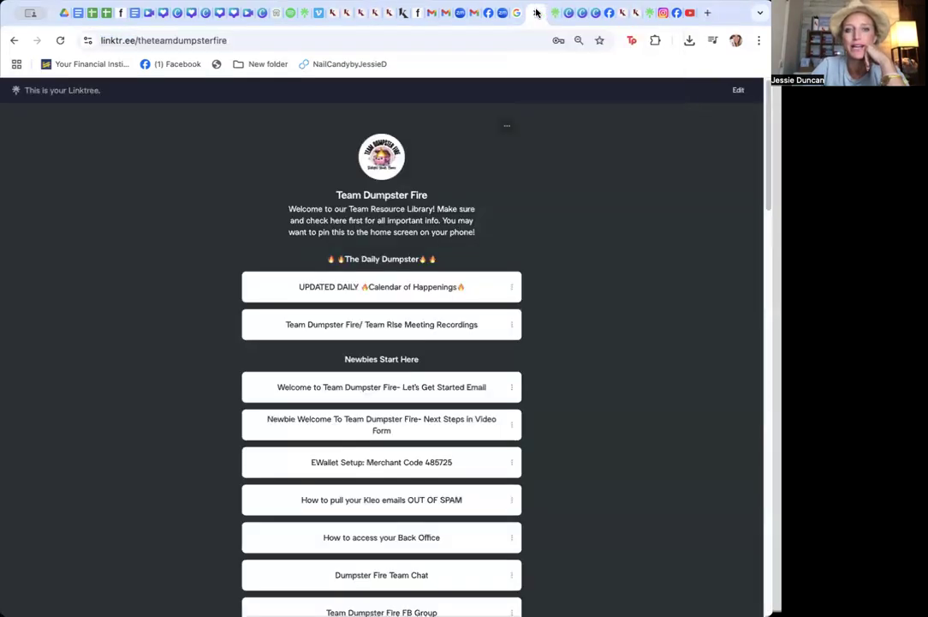
left_click(302, 14)
left_click(322, 15)
left_click(309, 13)
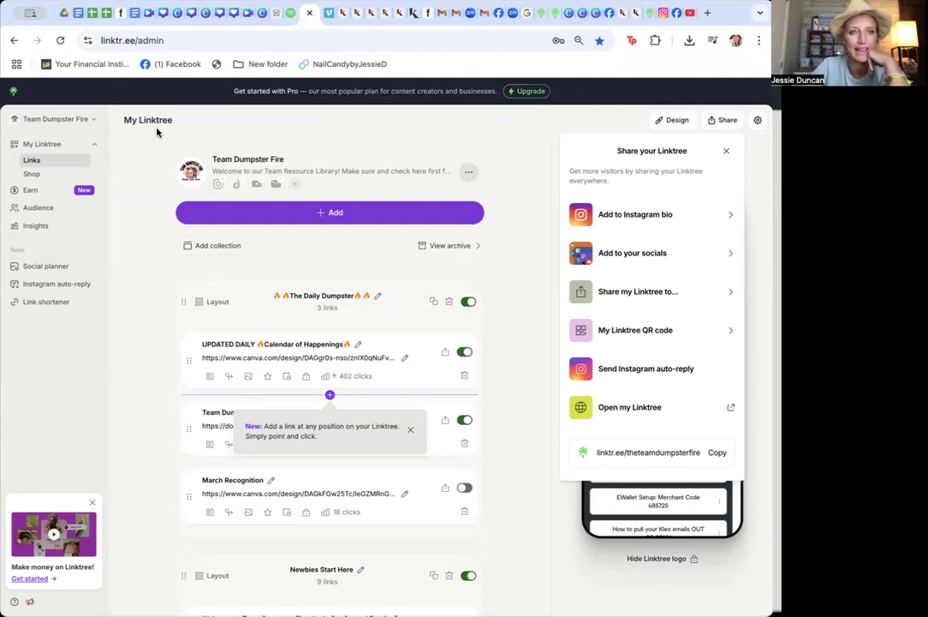
left_click(12, 92)
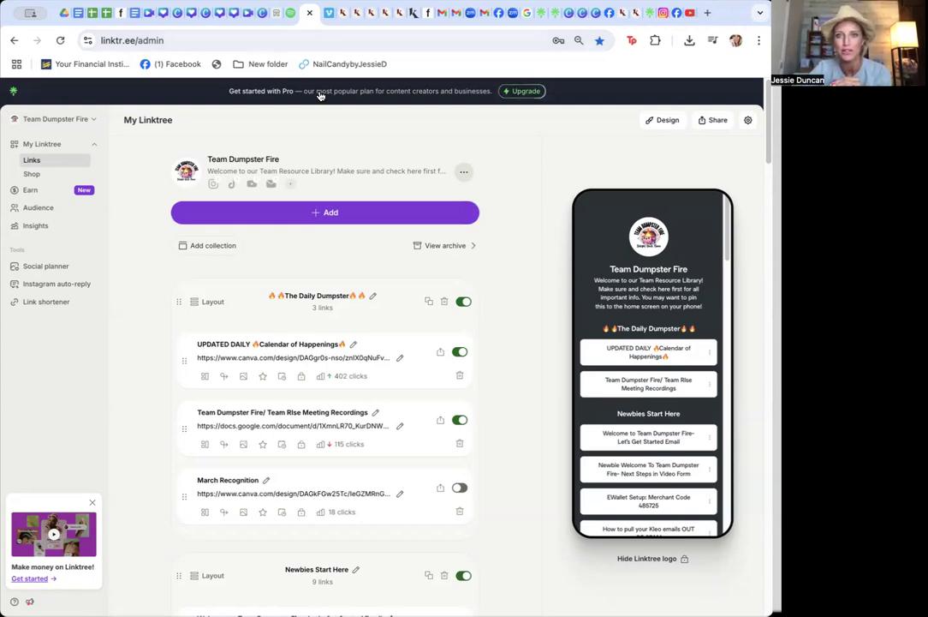
Open a new tab and go to the Linktree admin page at linktr.ee/admin
left_click(707, 13)
type("link")
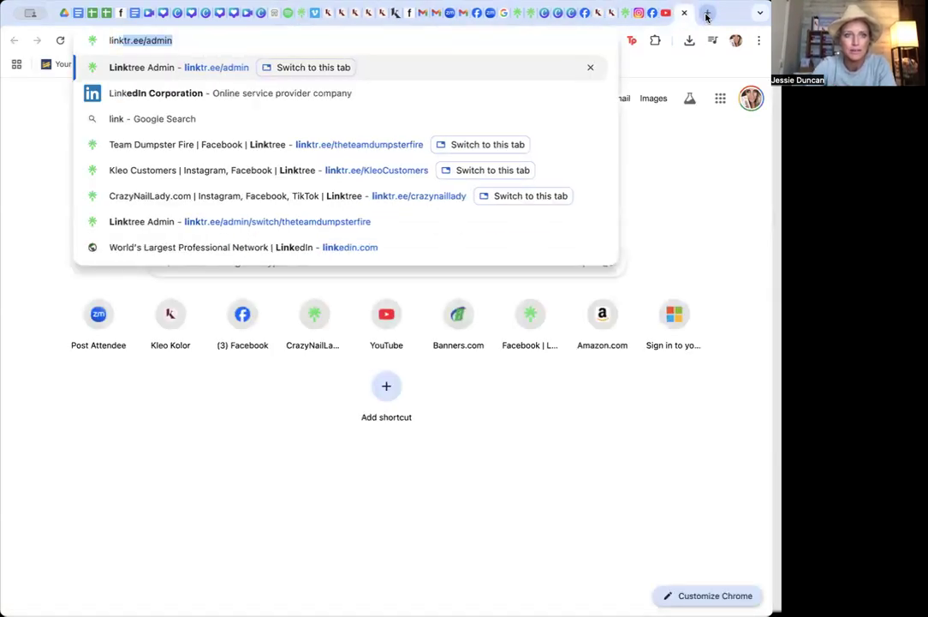
key("BackSpace")
type(".")
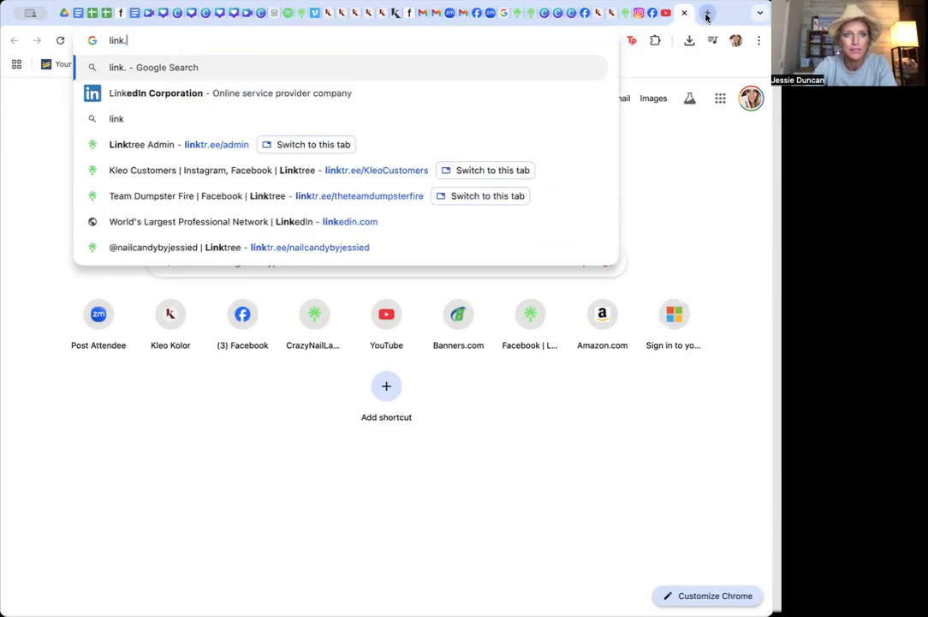
key("BackSpace")
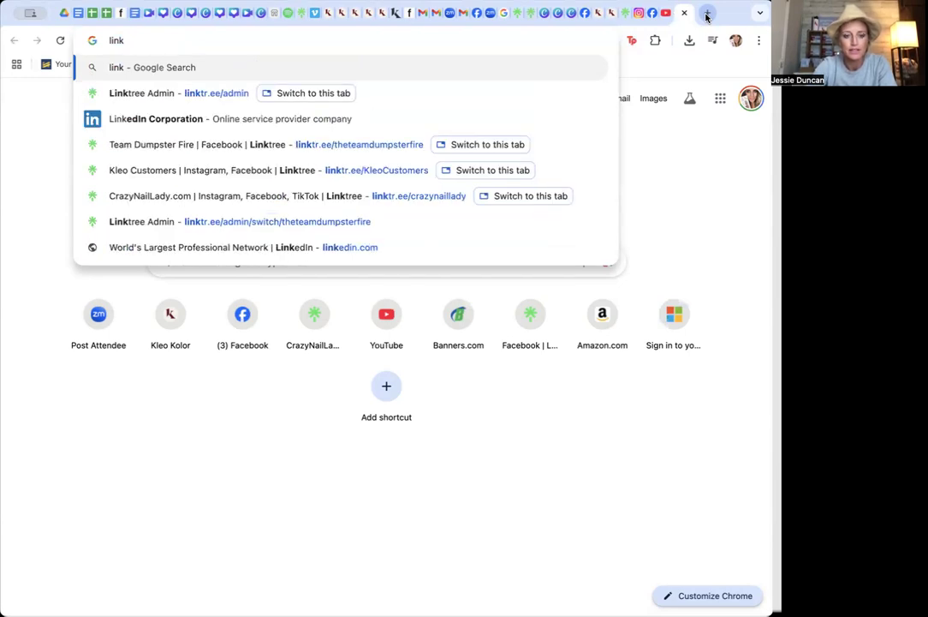
type("tr")
key("Return")
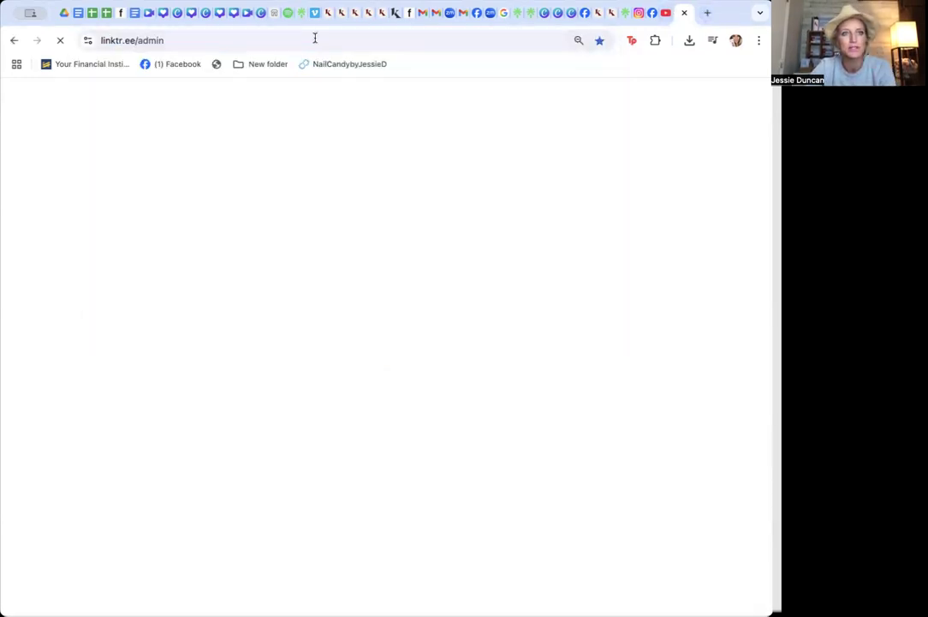
Reload linktr.ee/admin from the address bar and highlight the page address
left_click(204, 36)
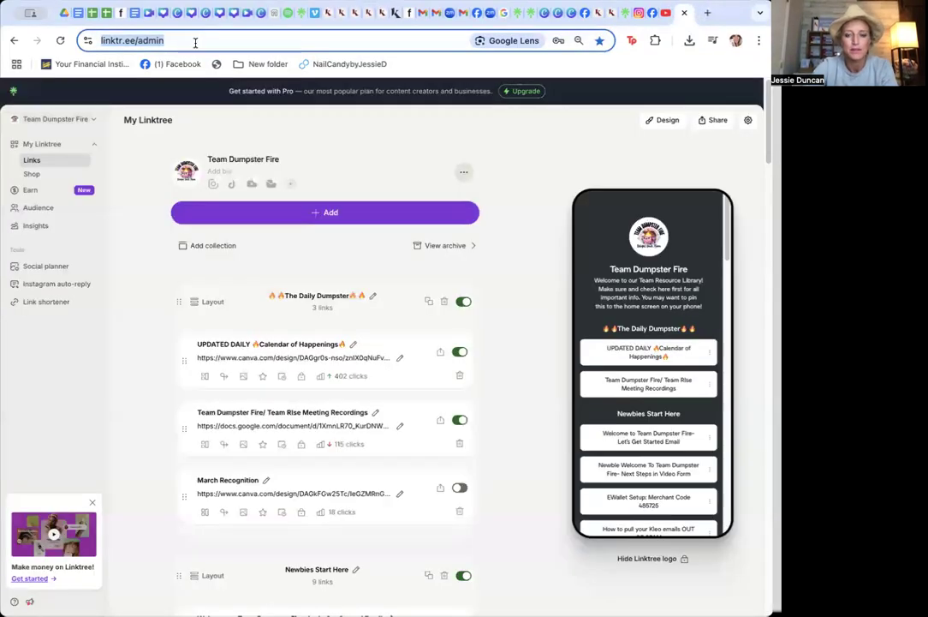
type("linktr.ee")
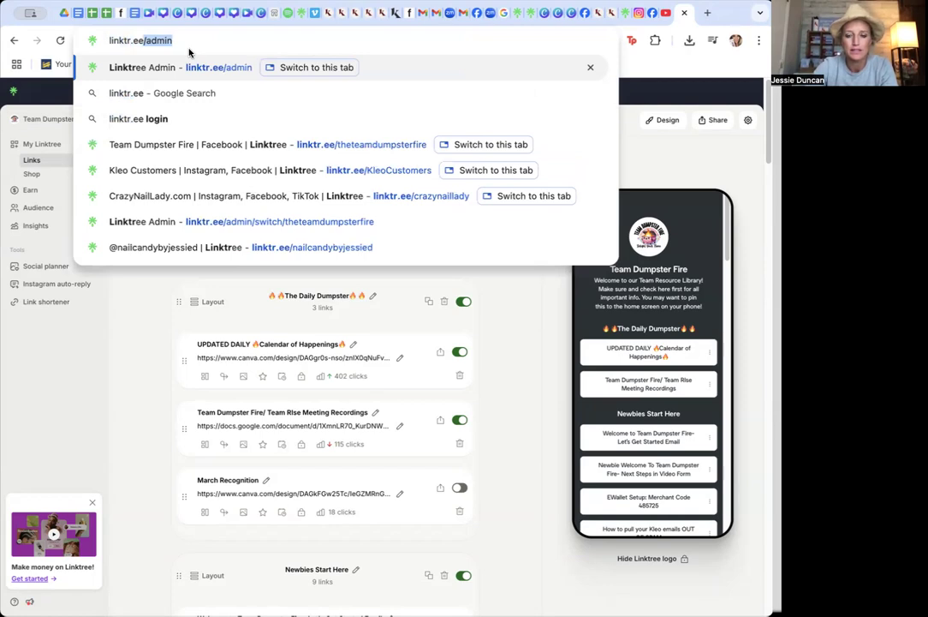
key("Return")
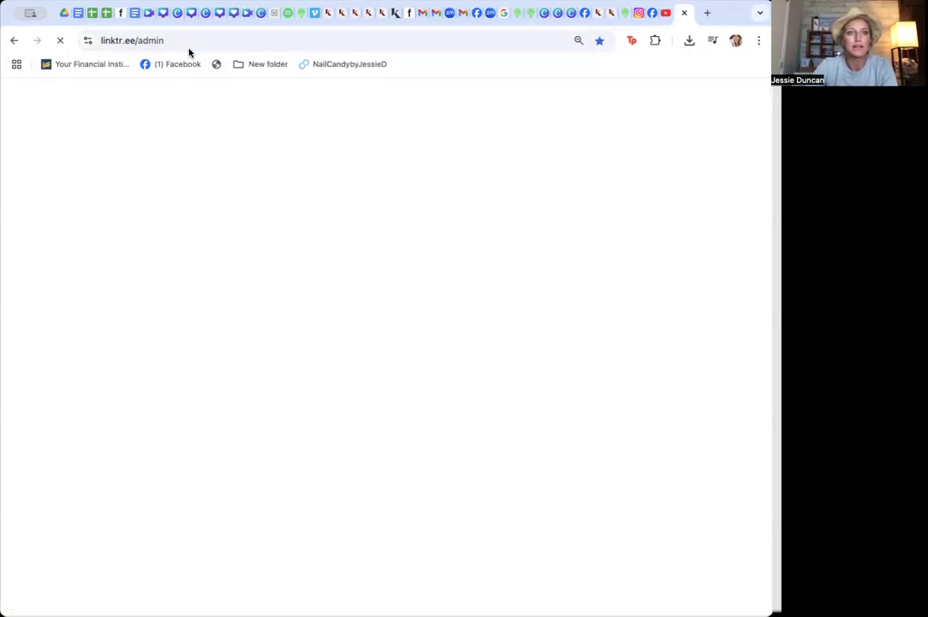
left_click_drag(164, 40, 42, 52)
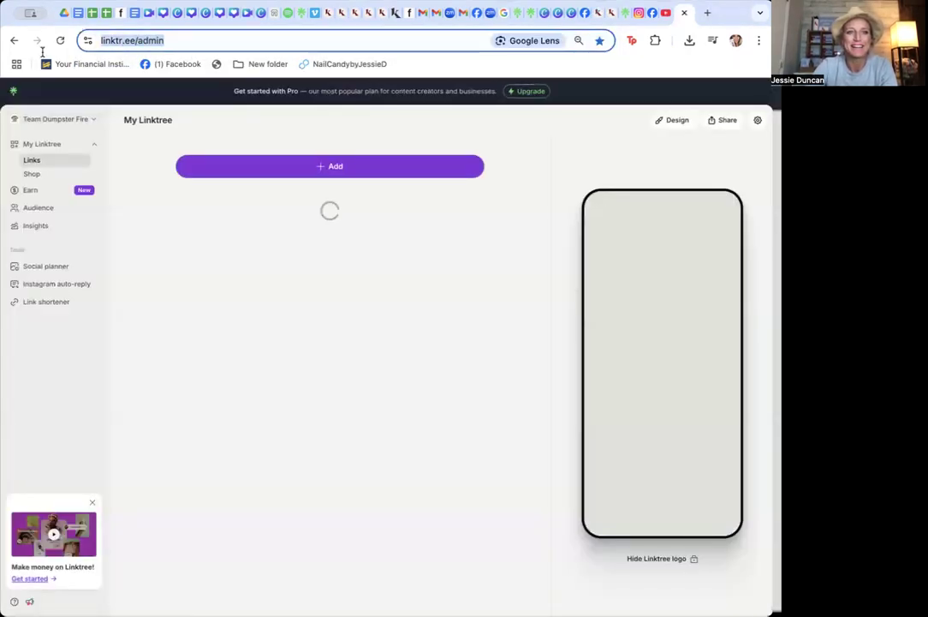
Switch to the Google tab and search for link tree
left_click(503, 13)
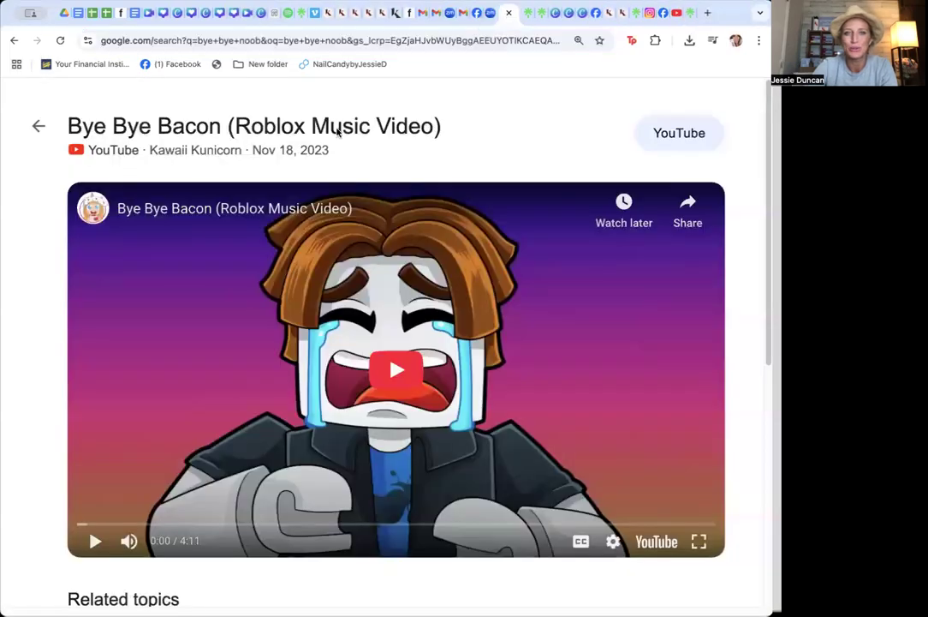
left_click(182, 41)
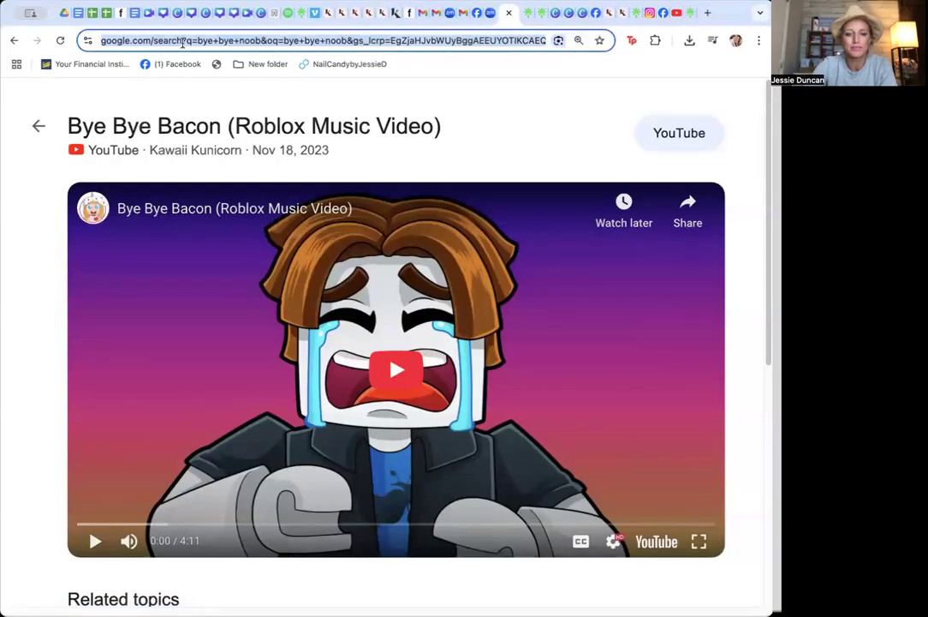
type("link tree")
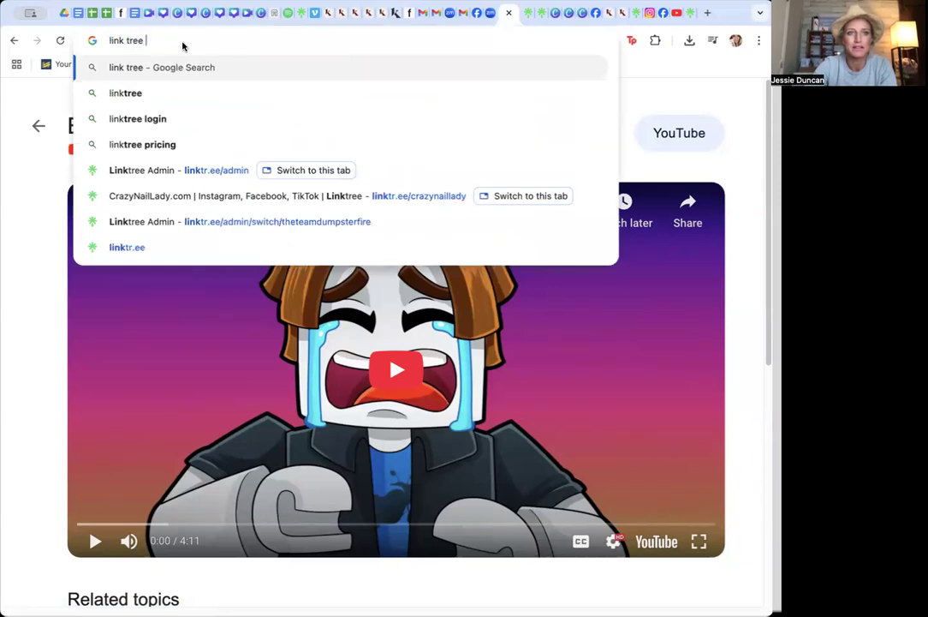
key("Return")
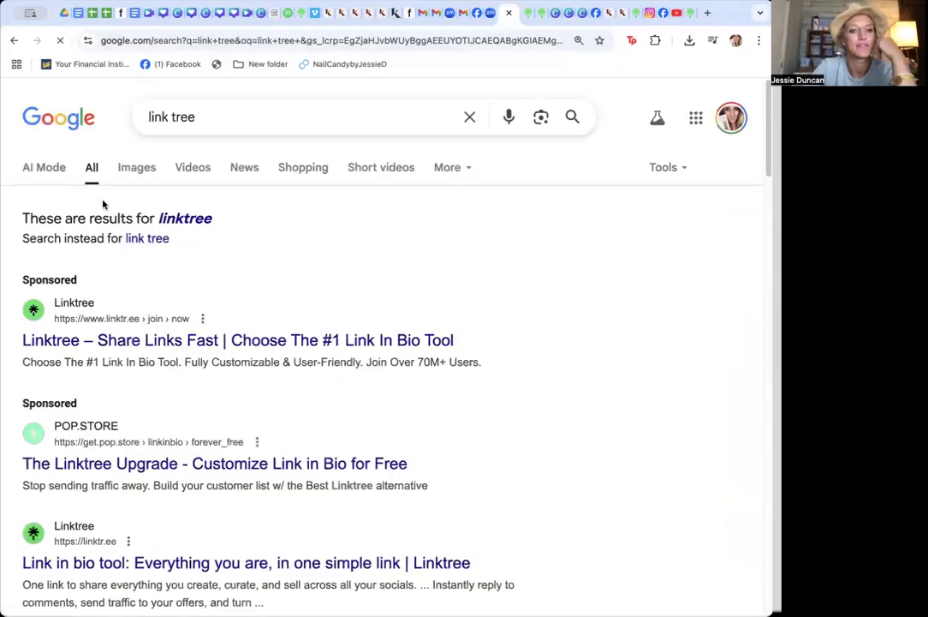
Open the sponsored Linktree result, start the Try 7 Days Free signup, then go back to the plans page
left_click(78, 343)
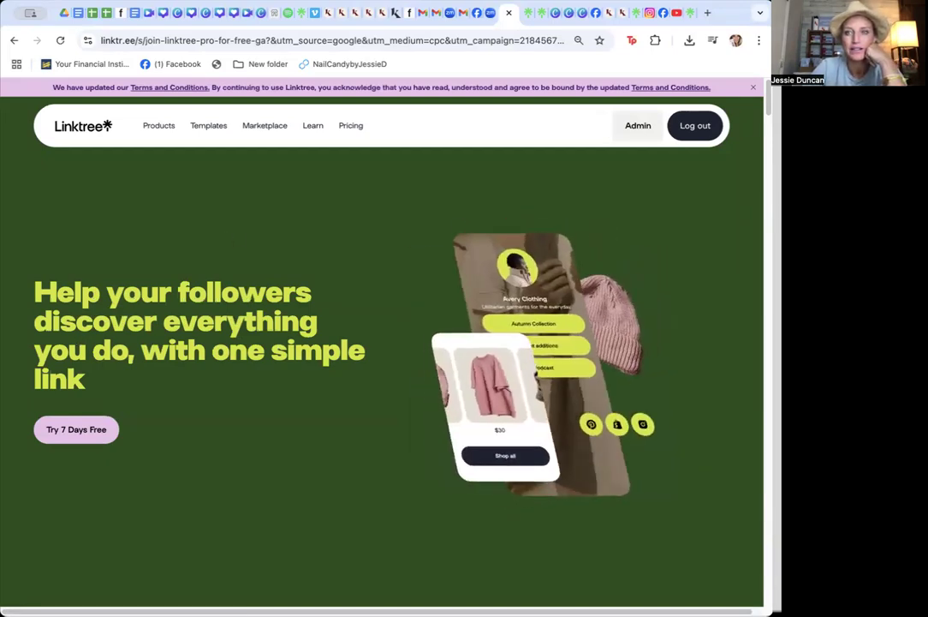
scroll(382, 342, "down", 2)
scroll(386, 218, "down", 4)
scroll(386, 218, "up", 5)
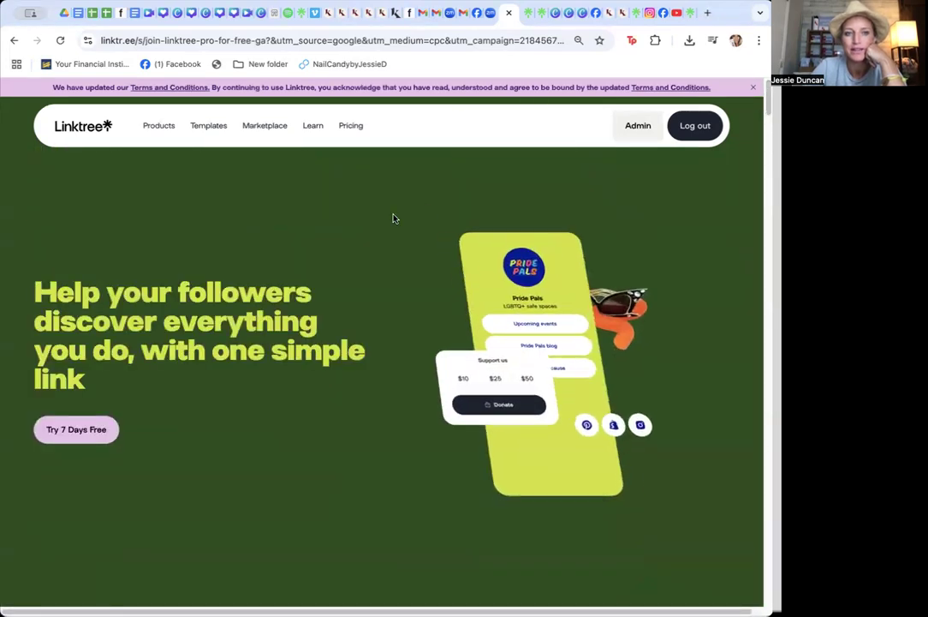
left_click(69, 436)
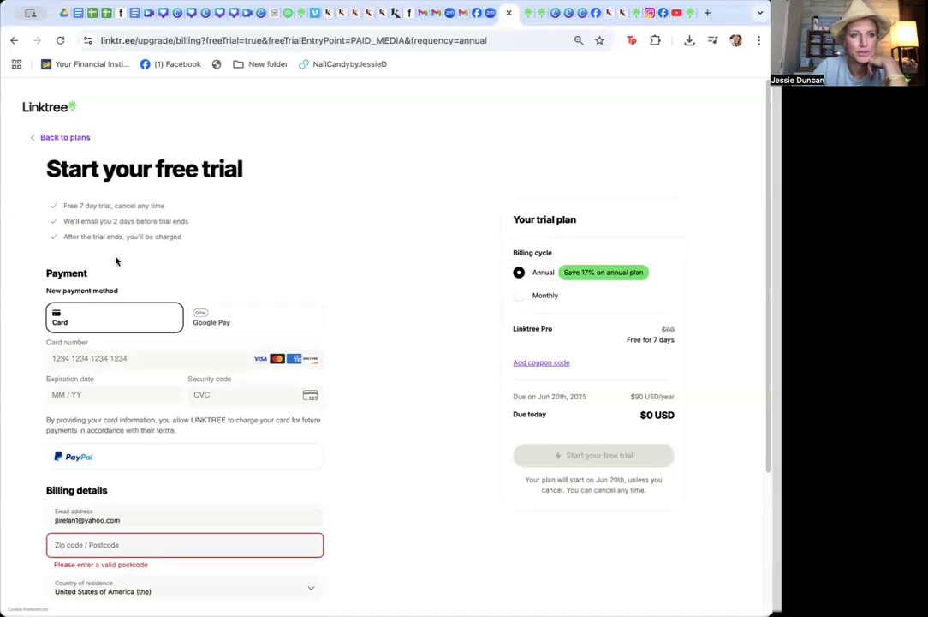
left_click(69, 138)
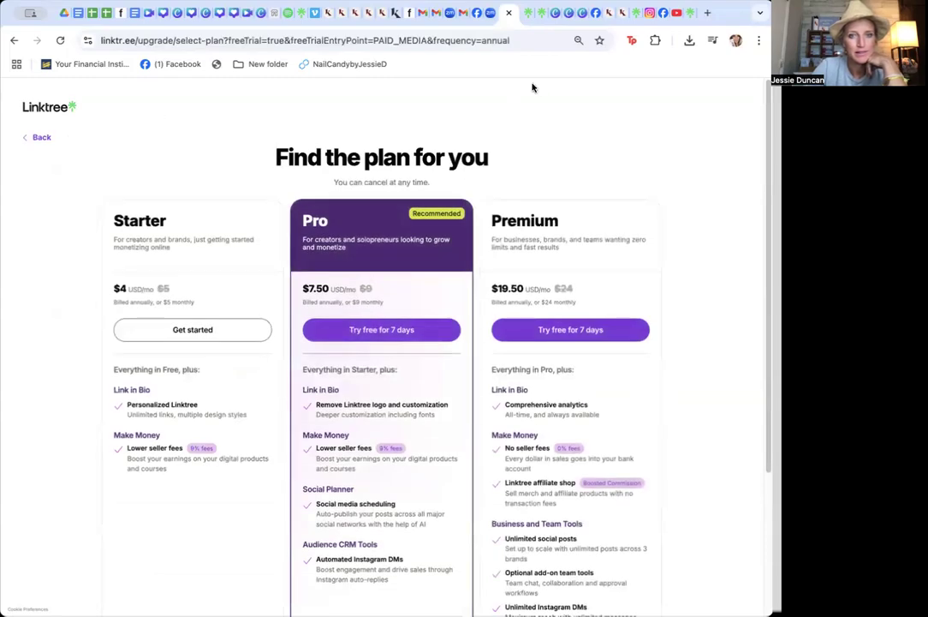
Scroll through the Starter, Pro and Premium plan comparison
scroll(761, 119, "down", 1)
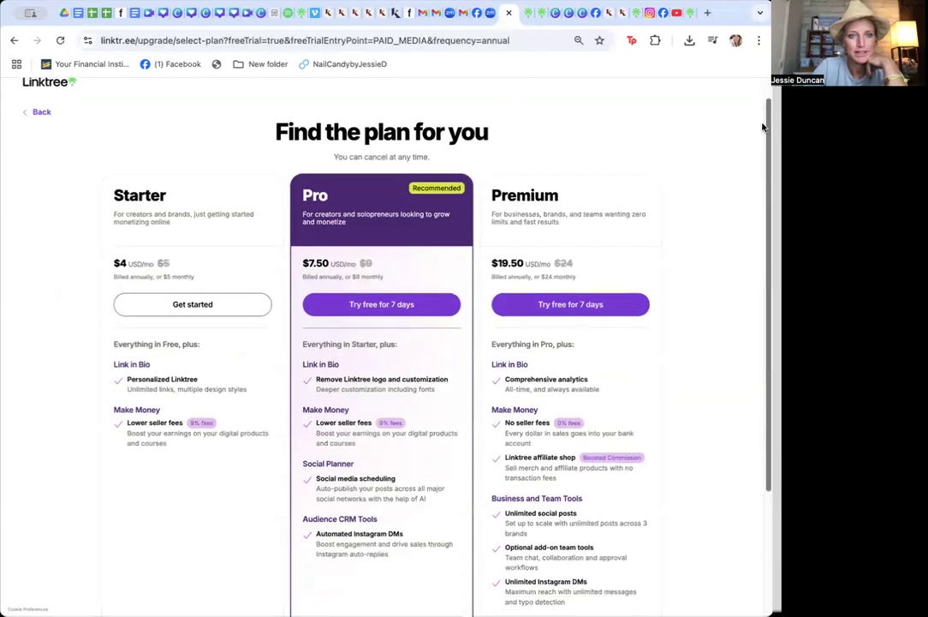
left_click_drag(762, 130, 760, 132)
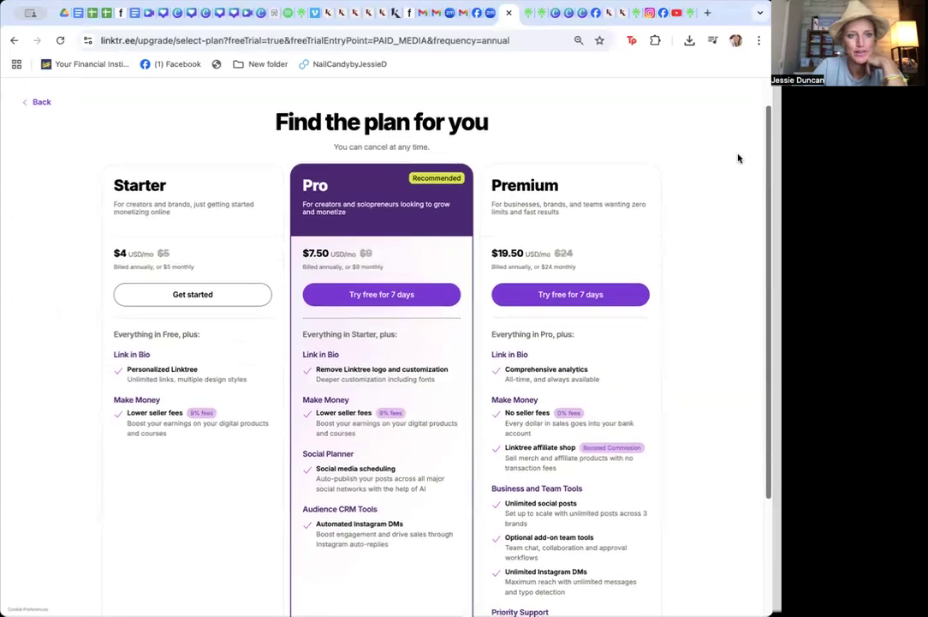
scroll(688, 278, "down", 3)
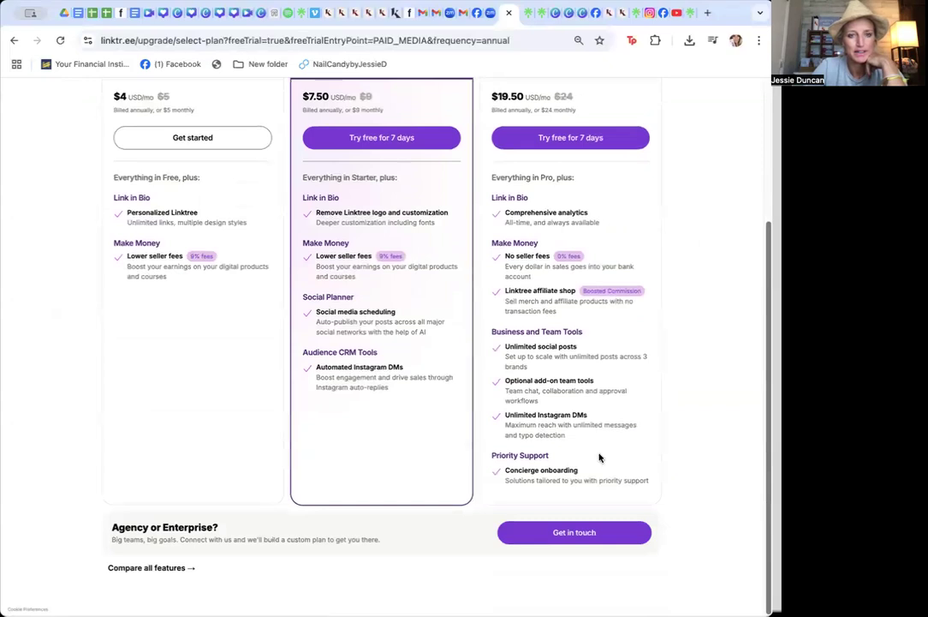
scroll(746, 207, "up", 2)
scroll(718, 139, "up", 1)
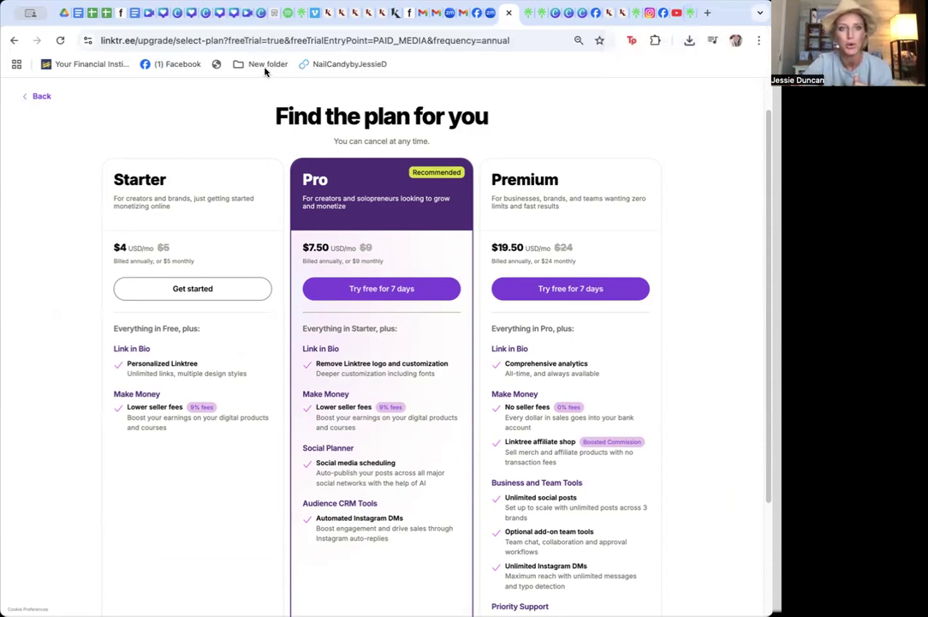
Open a new tab, search Google for is link tree free and scroll through the results
left_click(707, 12)
type("lint")
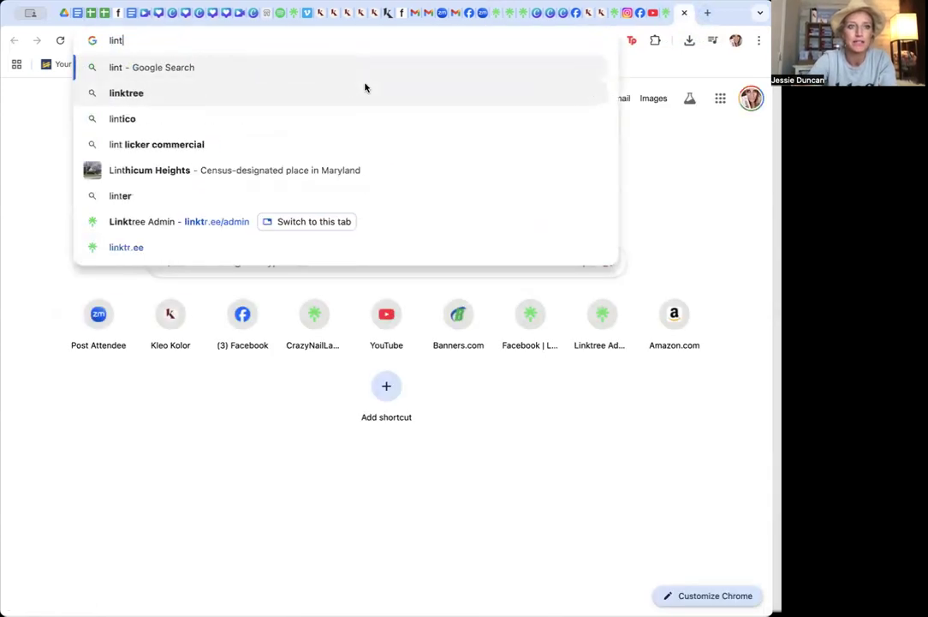
key("BackSpace")
key("BackSpace")
key("BackSpace")
key("BackSpace")
type("uis")
key("BackSpace")
key("BackSpace")
key("BackSpace")
key("BackSpace")
type("is link tre")
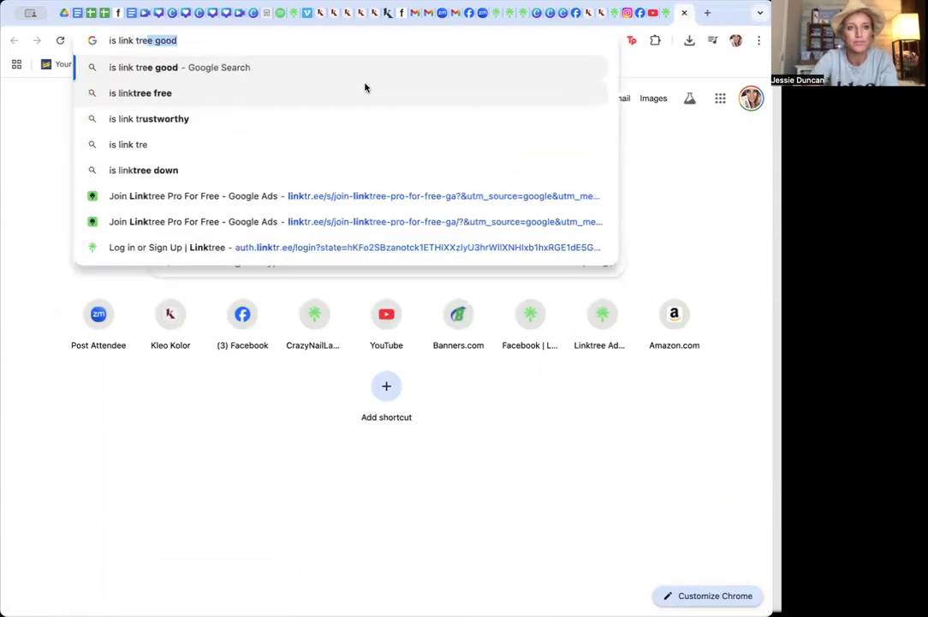
type("e free")
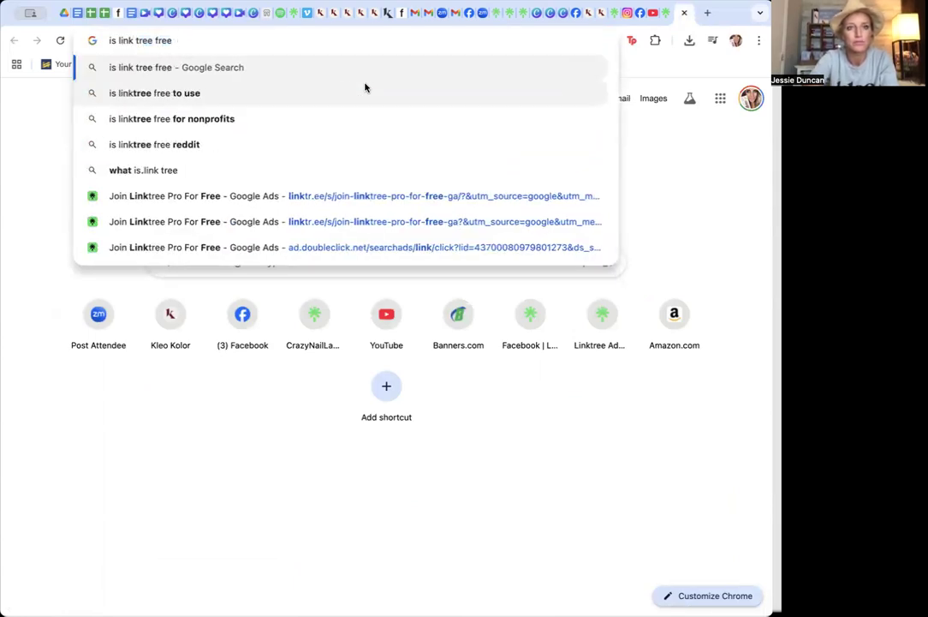
key("Return")
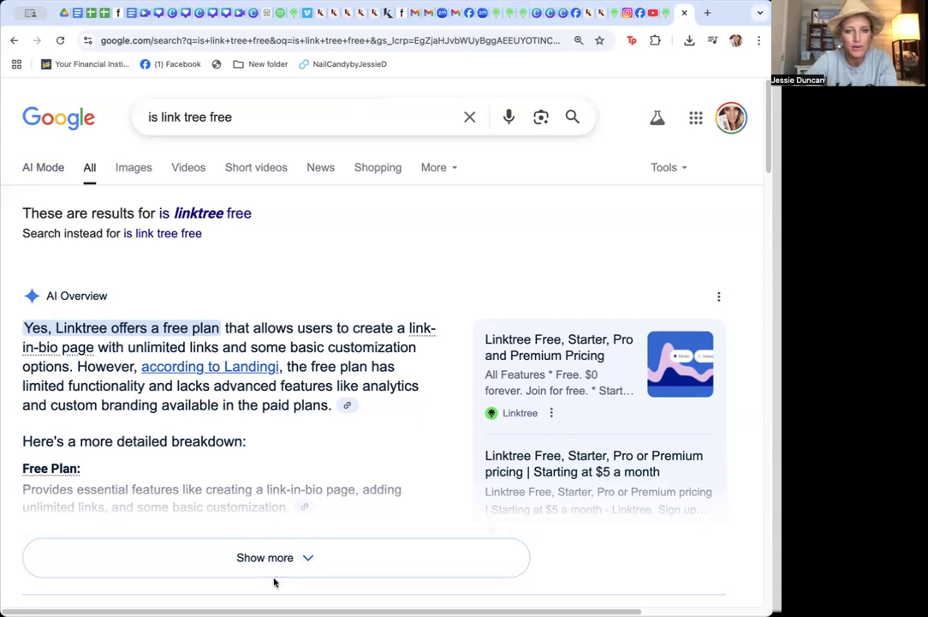
scroll(763, 165, "down", 3)
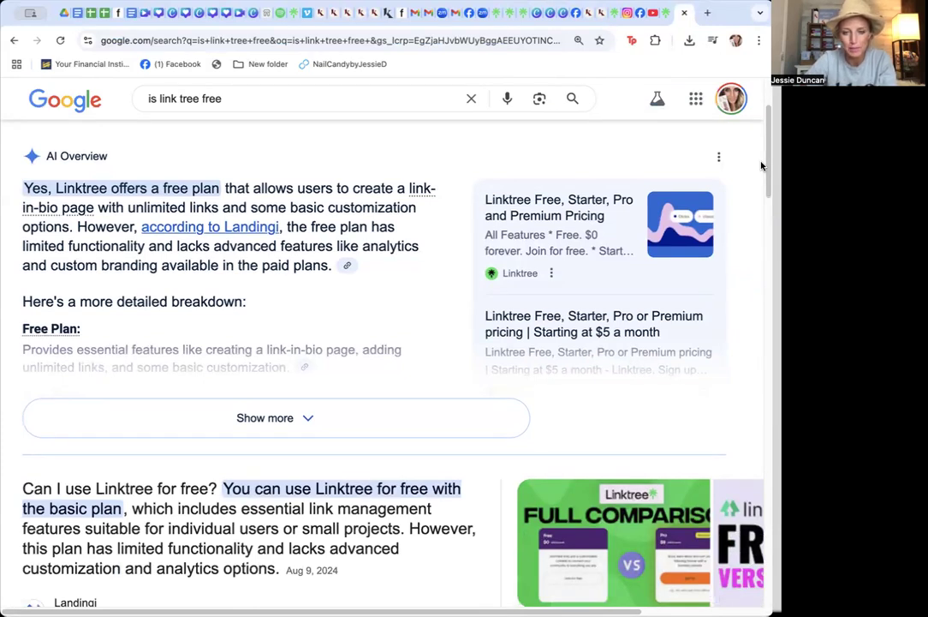
Return to the top of the search results, switch to the Linktree admin tab and collapse the My Linktree menu
scroll(763, 165, "up", 3)
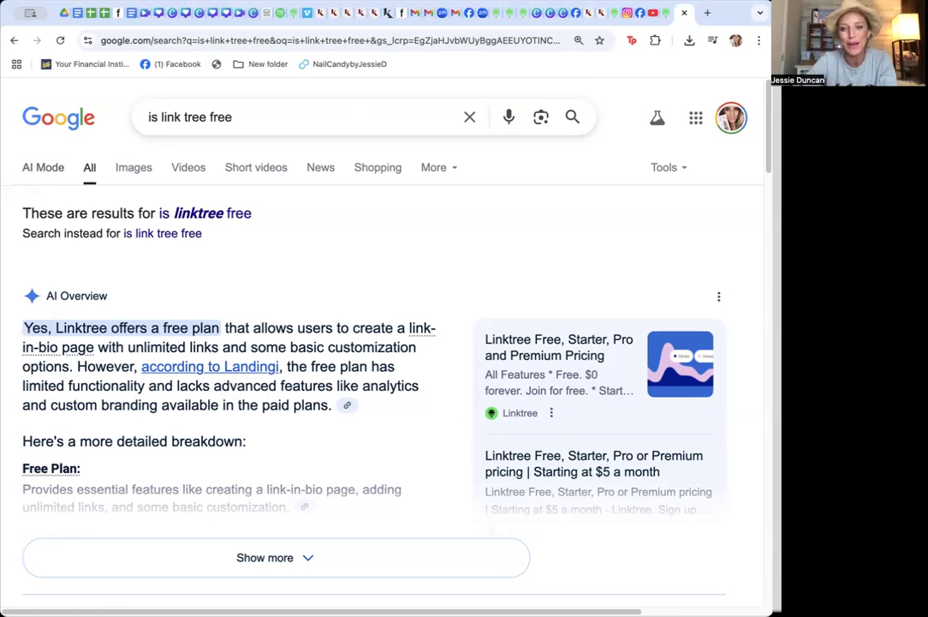
left_click(667, 16)
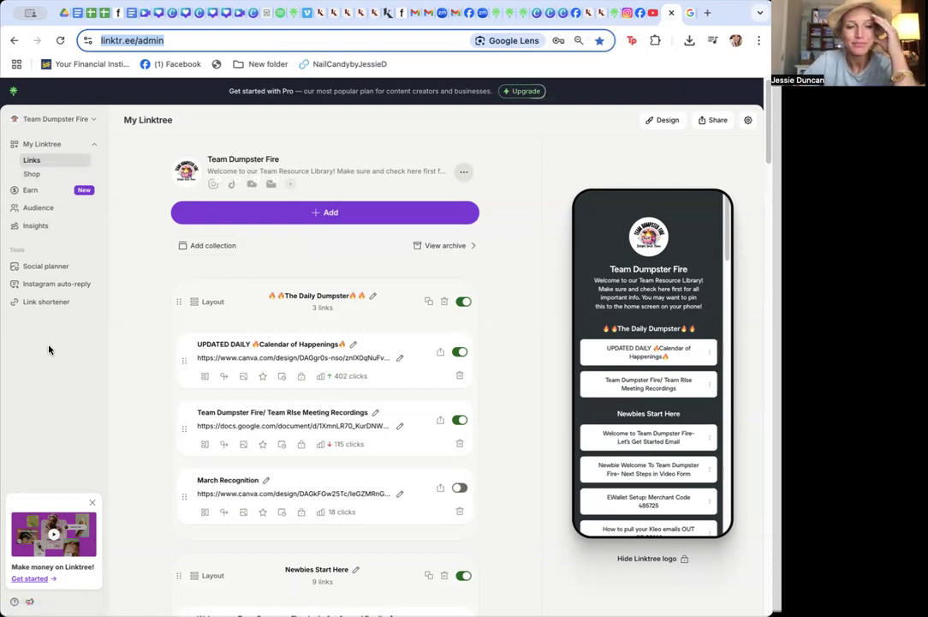
left_click(40, 147)
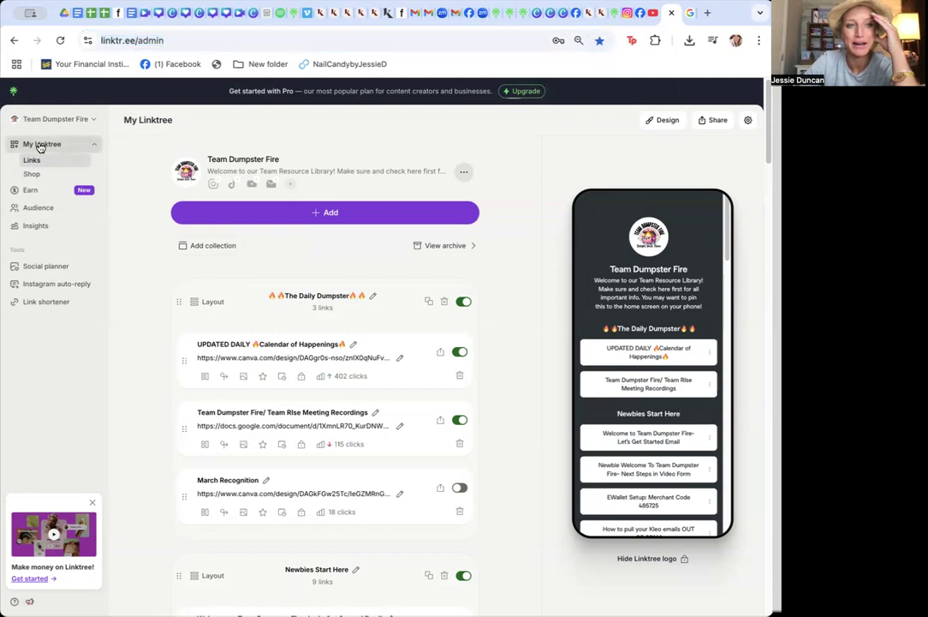
left_click(39, 147)
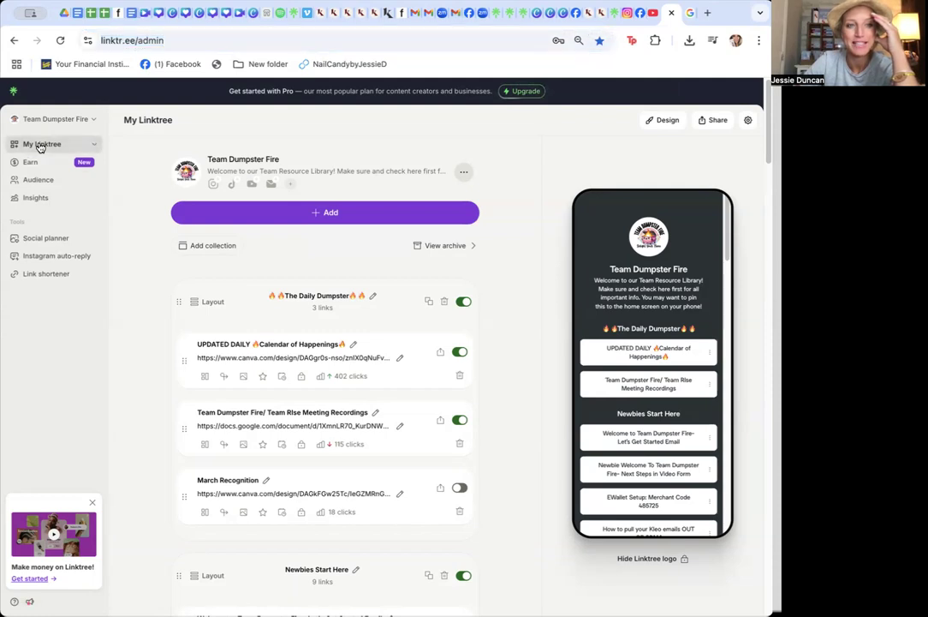
left_click(96, 145)
left_click(97, 146)
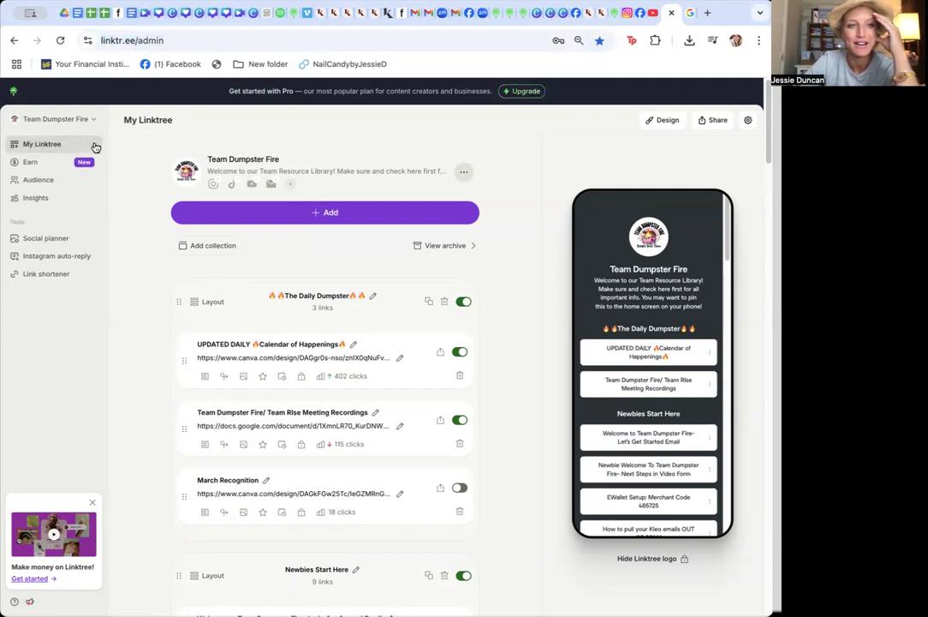
Open the account menu's Switch Linktrees dialog and start creating a new Linktree
left_click(91, 125)
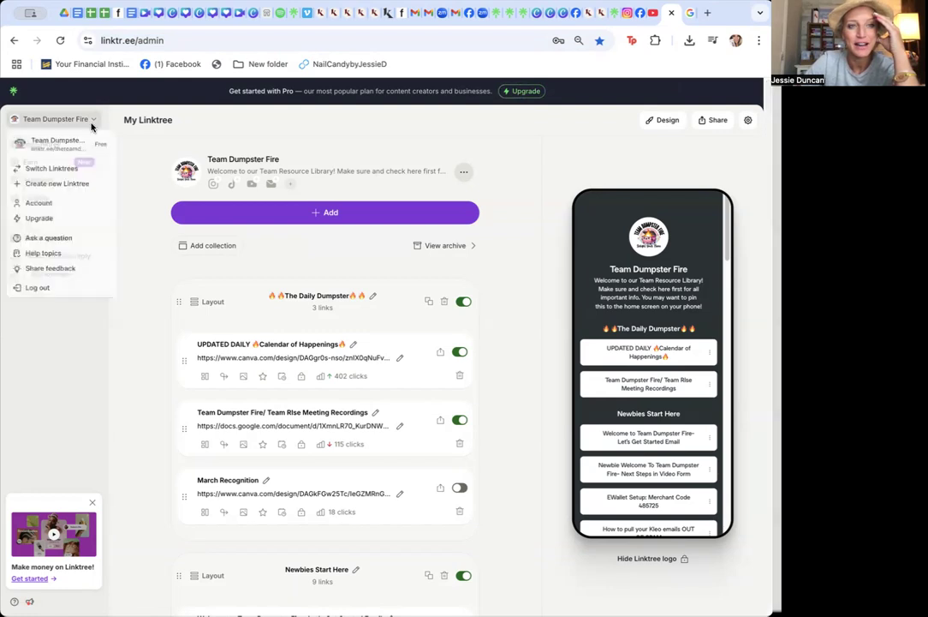
left_click(73, 166)
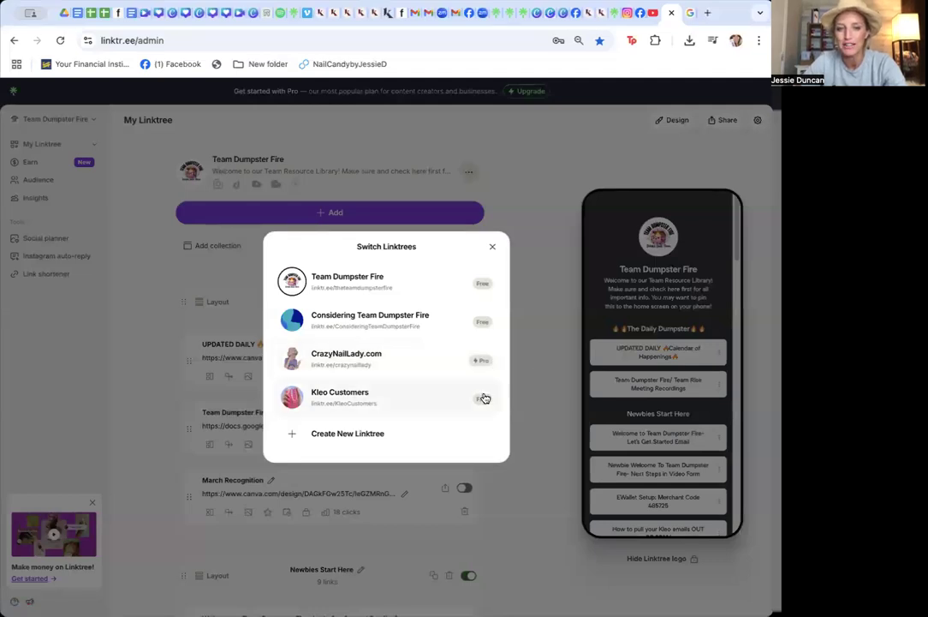
left_click(351, 441)
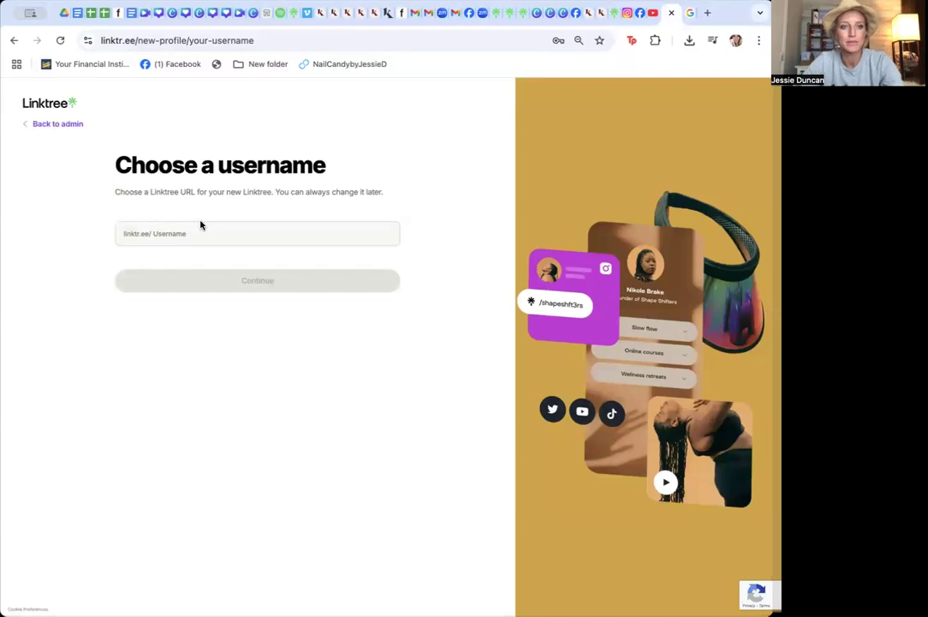
Choose the username tdftutorial for the new Linktree and continue
left_click(199, 236)
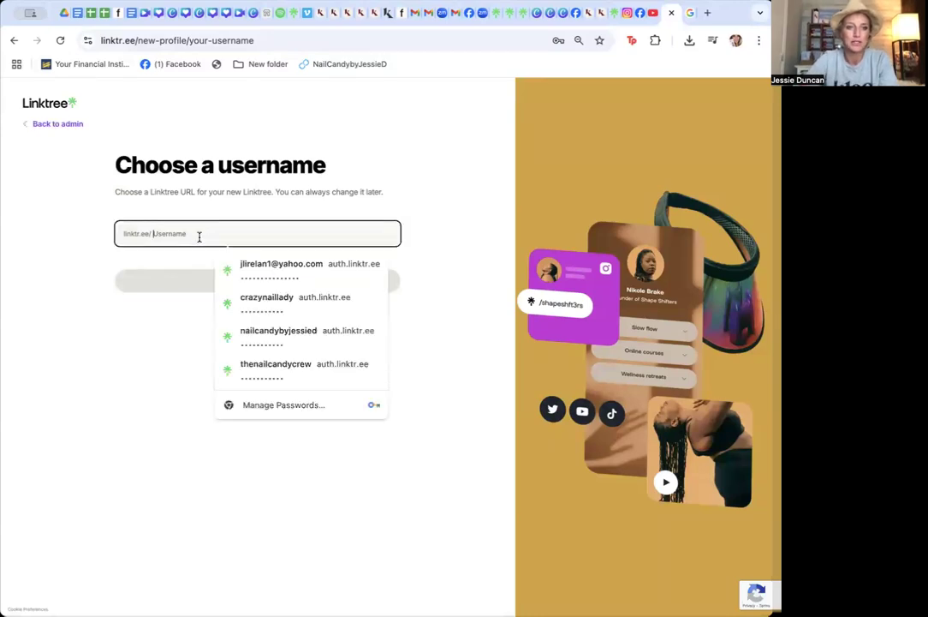
type("tes")
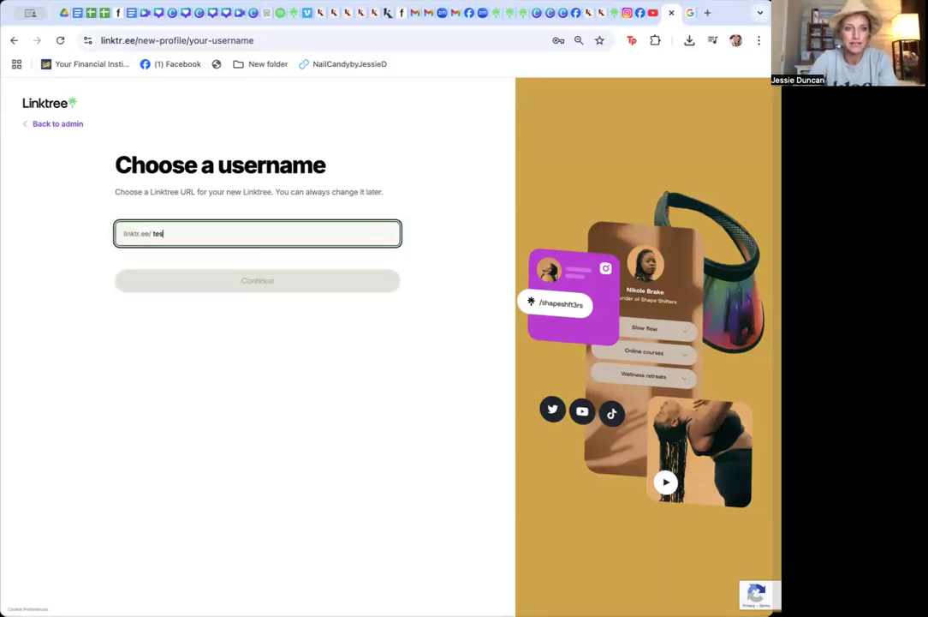
type("ttree")
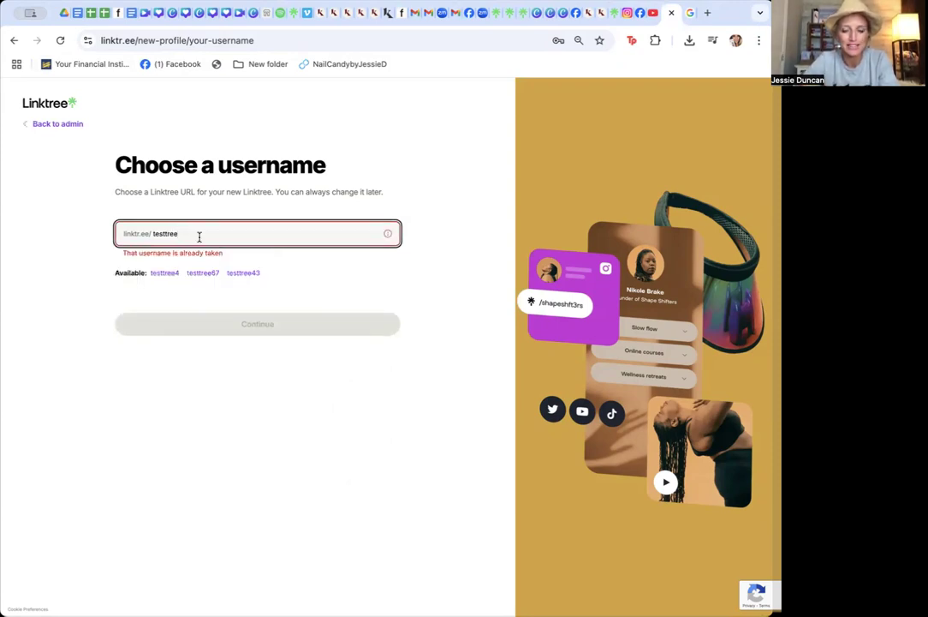
type("123")
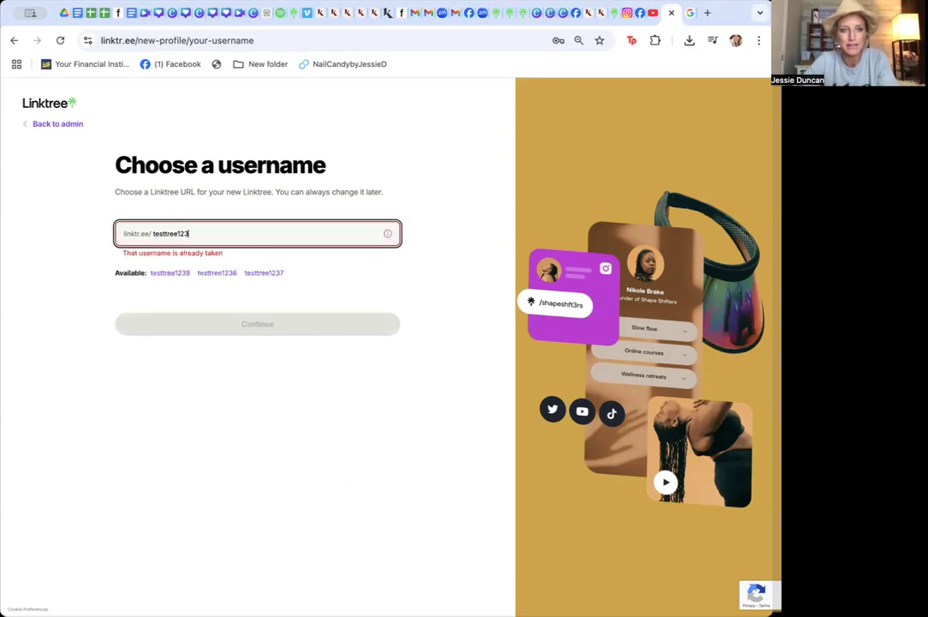
left_click_drag(207, 232, 149, 227)
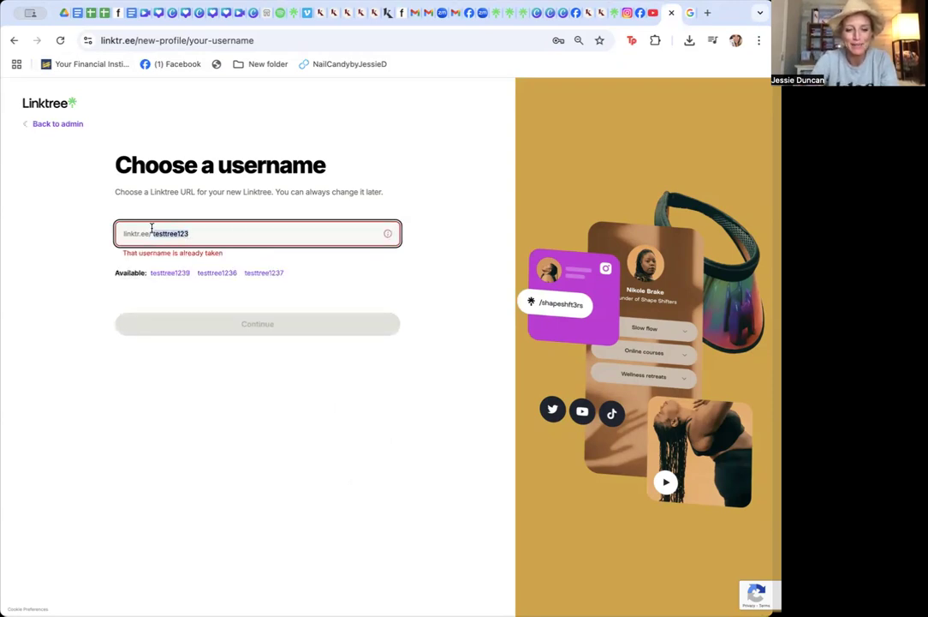
type("t")
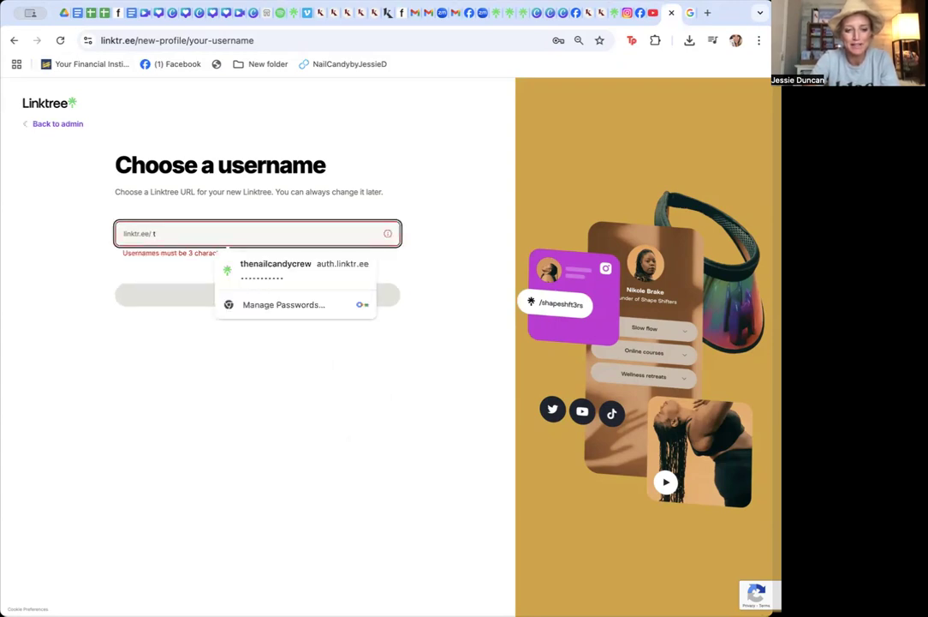
type("dftuto")
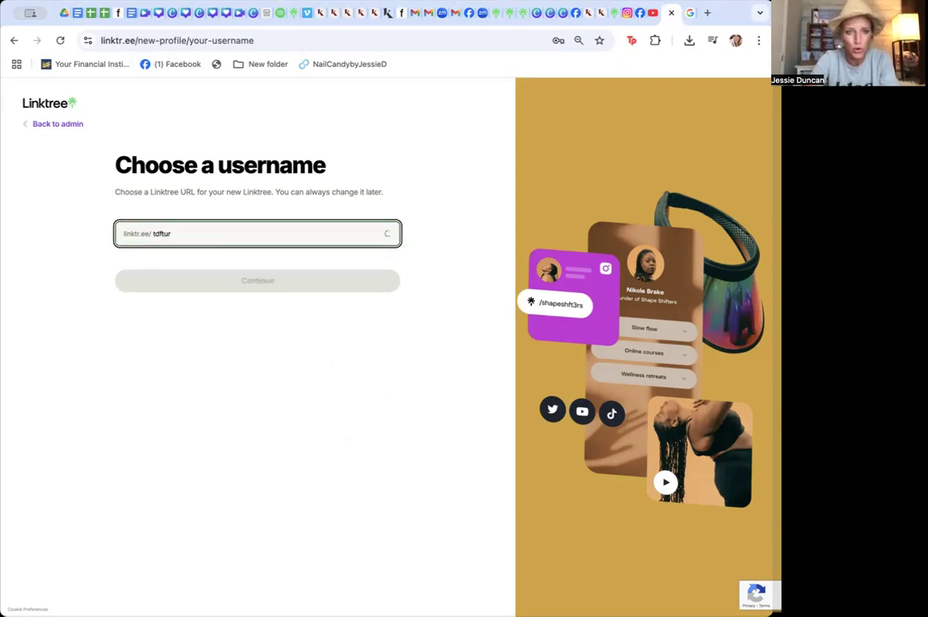
type("rial")
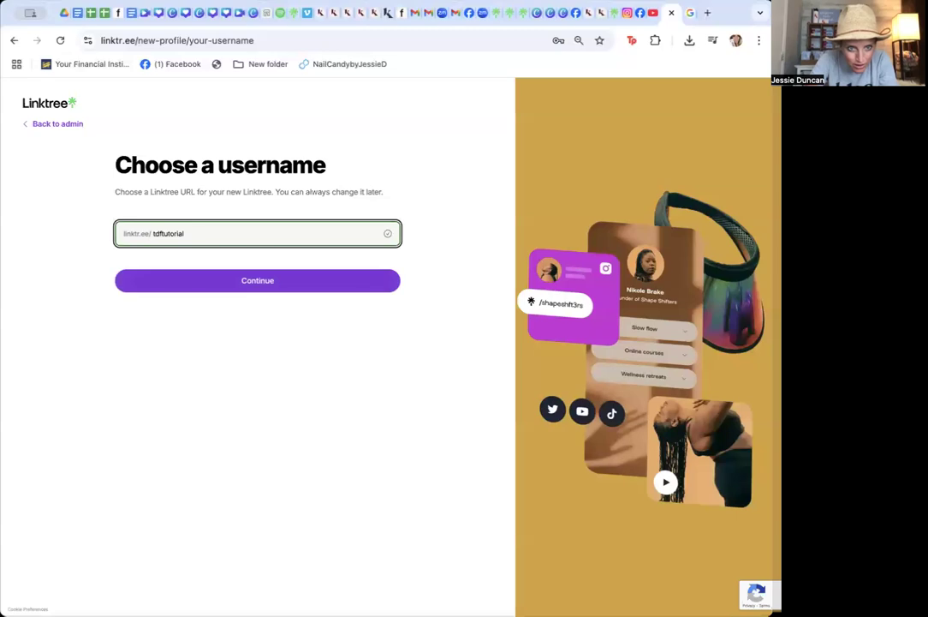
left_click(208, 279)
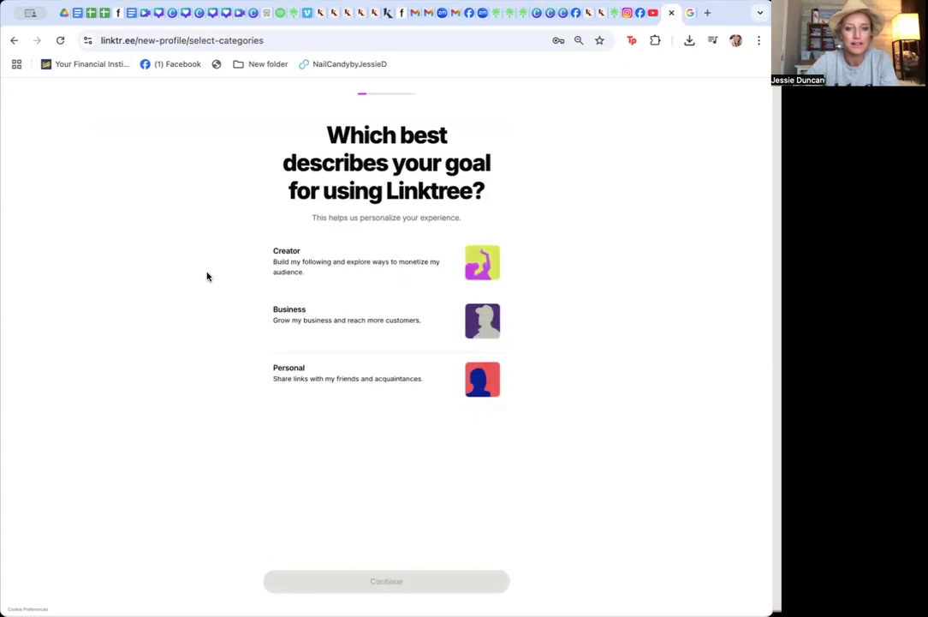
Pick Business as the goal and Beauty as the business category
left_click(467, 319)
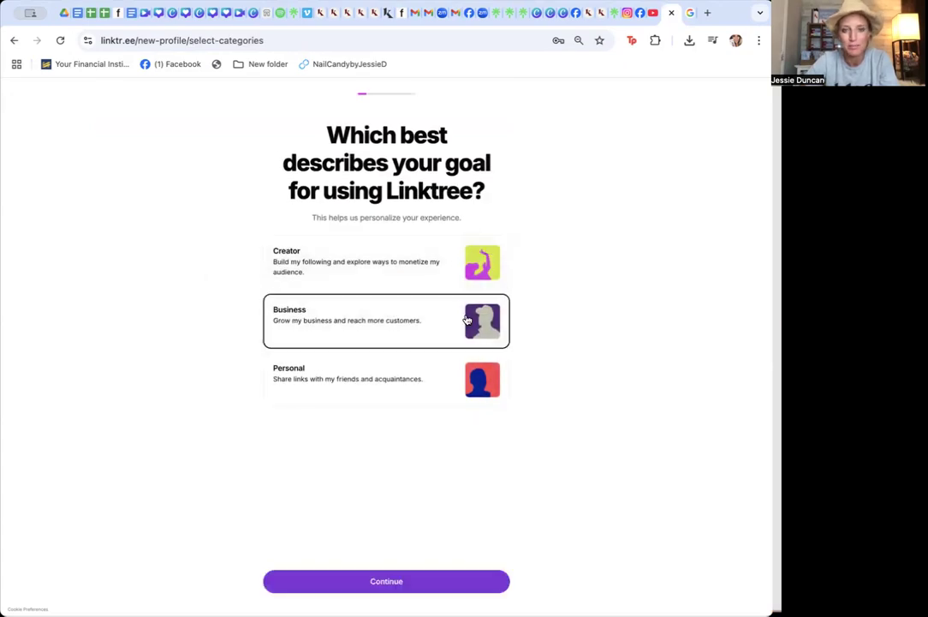
left_click(377, 585)
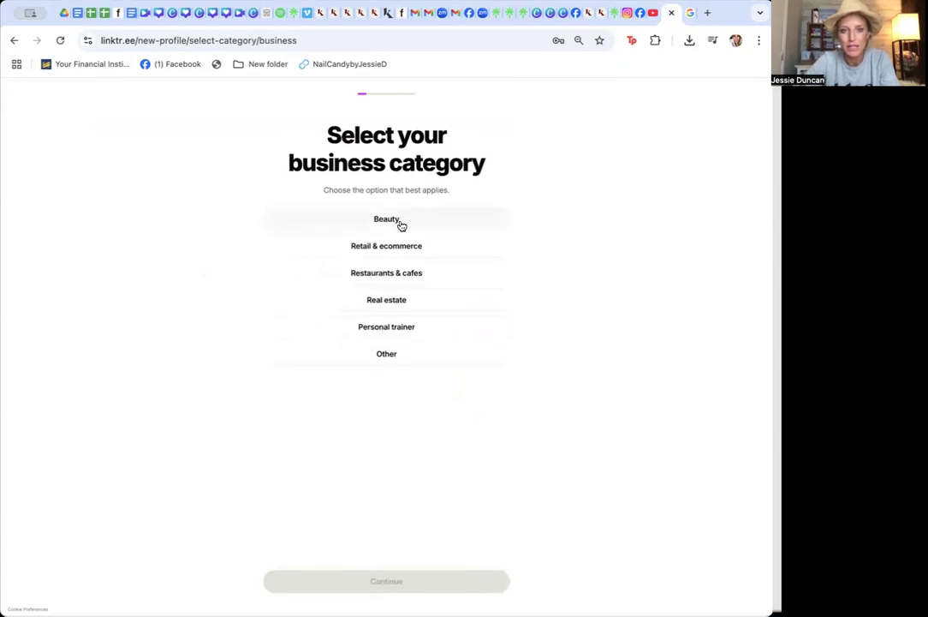
left_click(400, 219)
left_click(385, 582)
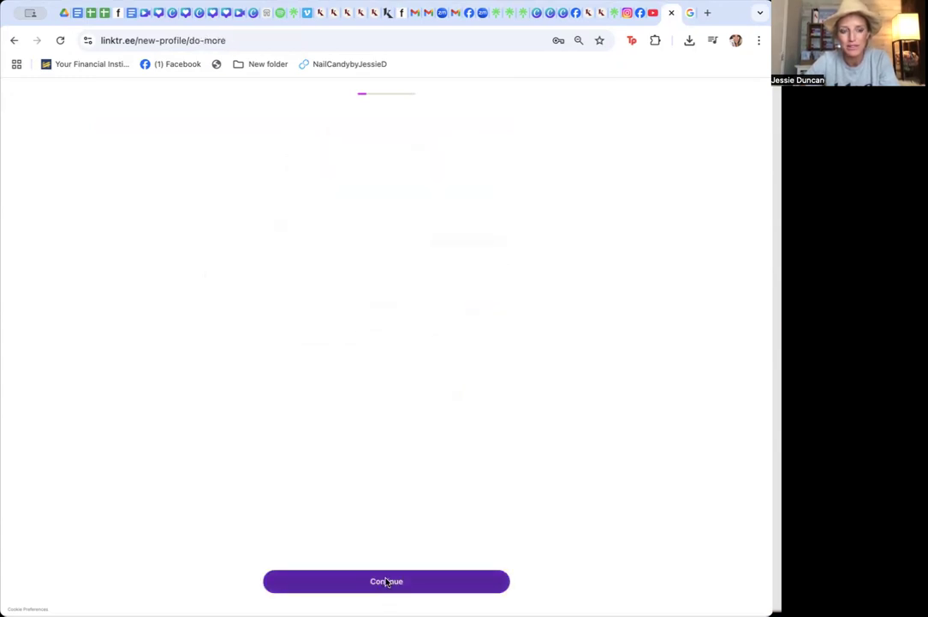
Review the plan options and choose the Free plan
left_click(483, 91)
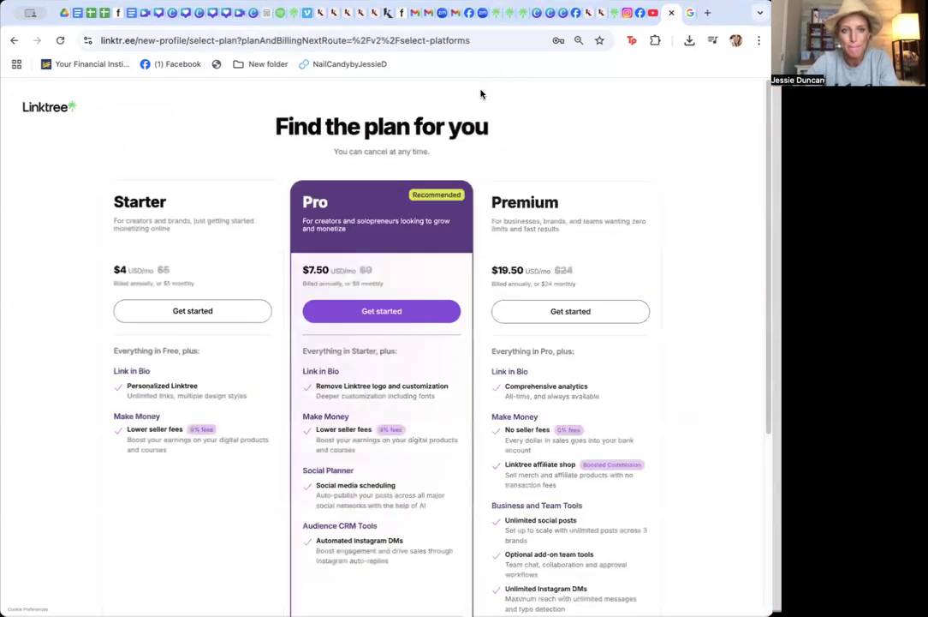
scroll(675, 373, "down", 1)
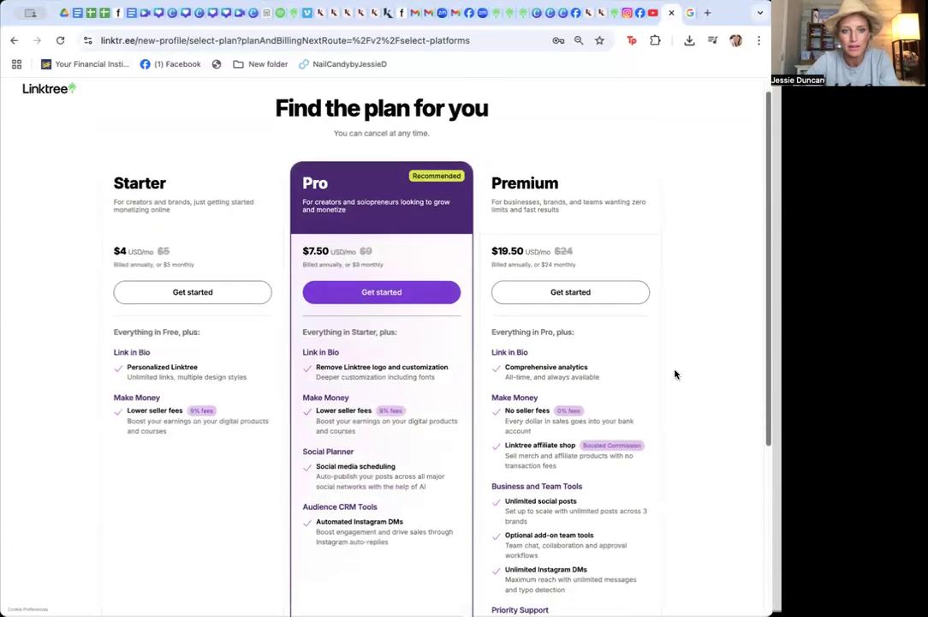
scroll(675, 373, "down", 5)
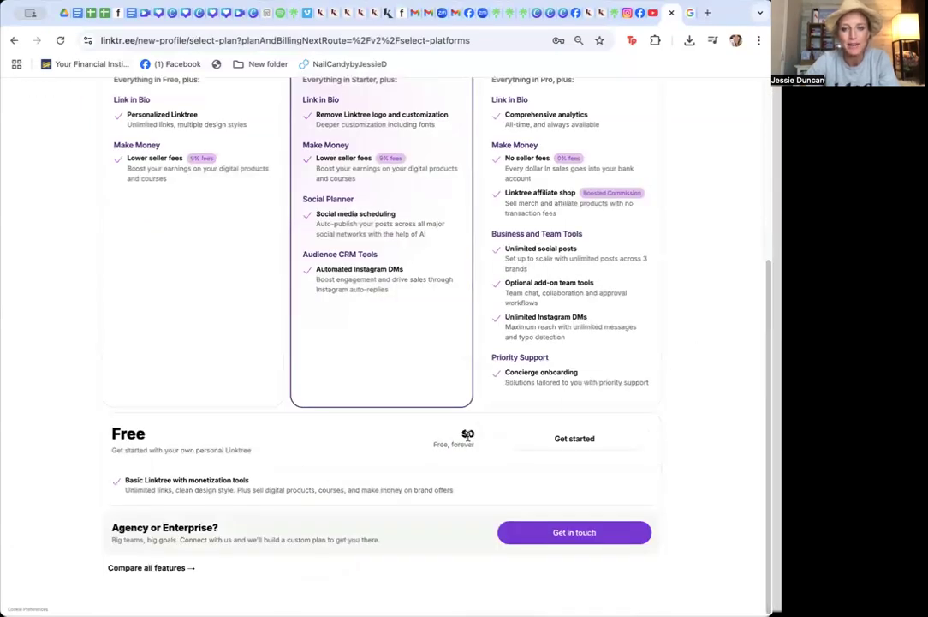
left_click(572, 443)
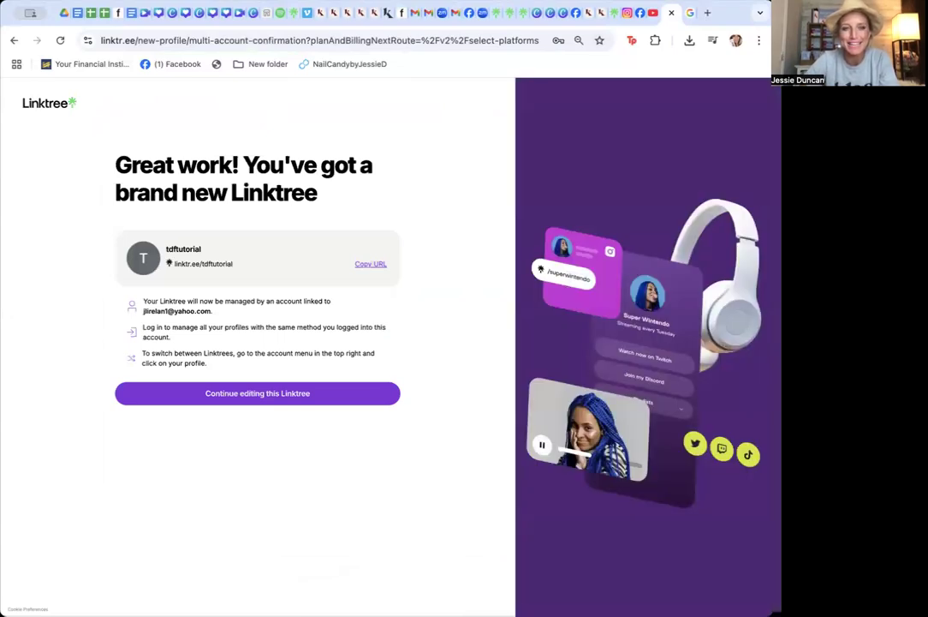
Continue editing the new Linktree, skip the template selection and continue building into the admin editor
left_click(224, 396)
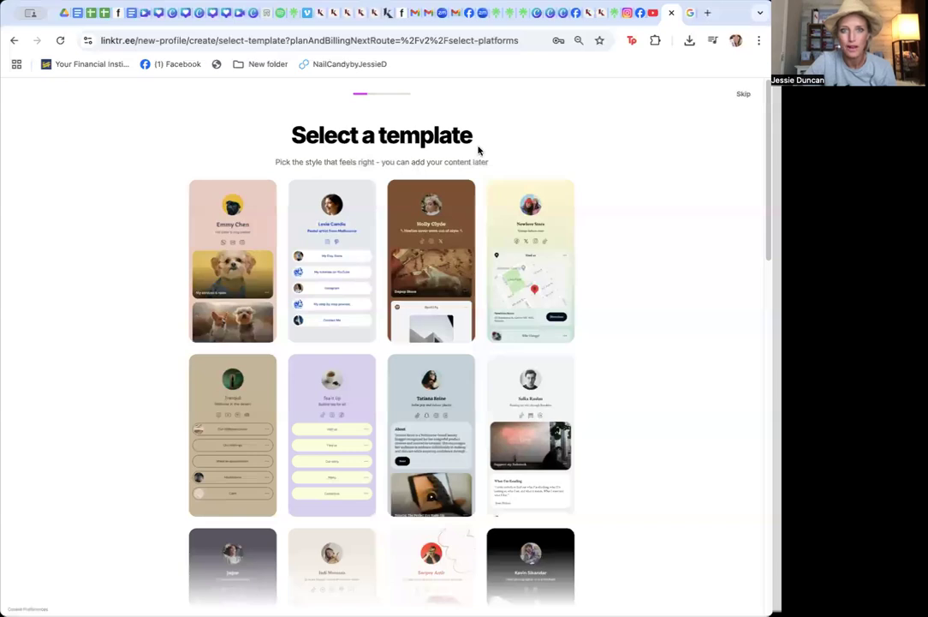
left_click_drag(761, 95, 761, 120)
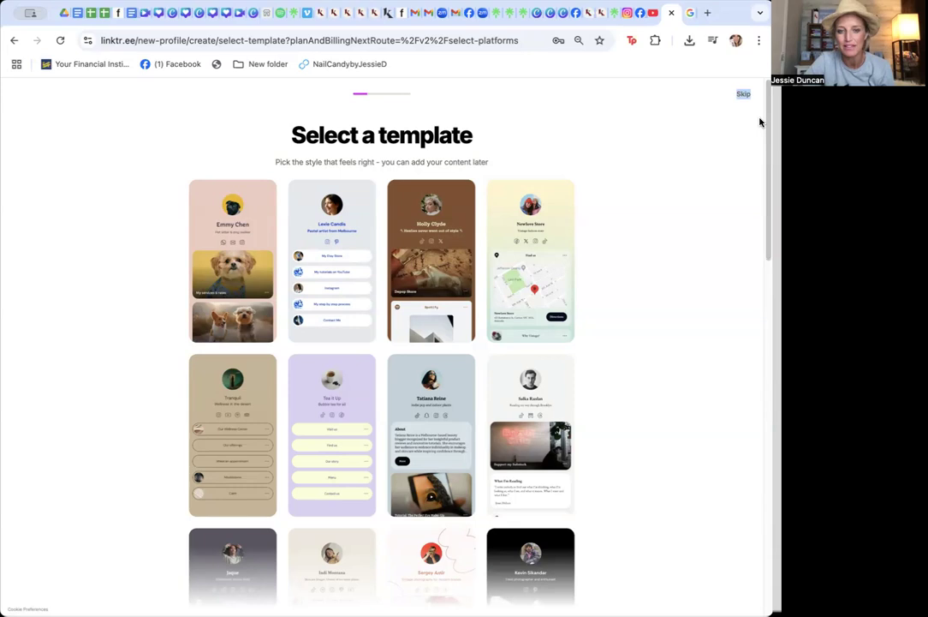
left_click(743, 95)
left_click(743, 96)
left_click(752, 95)
left_click(753, 95)
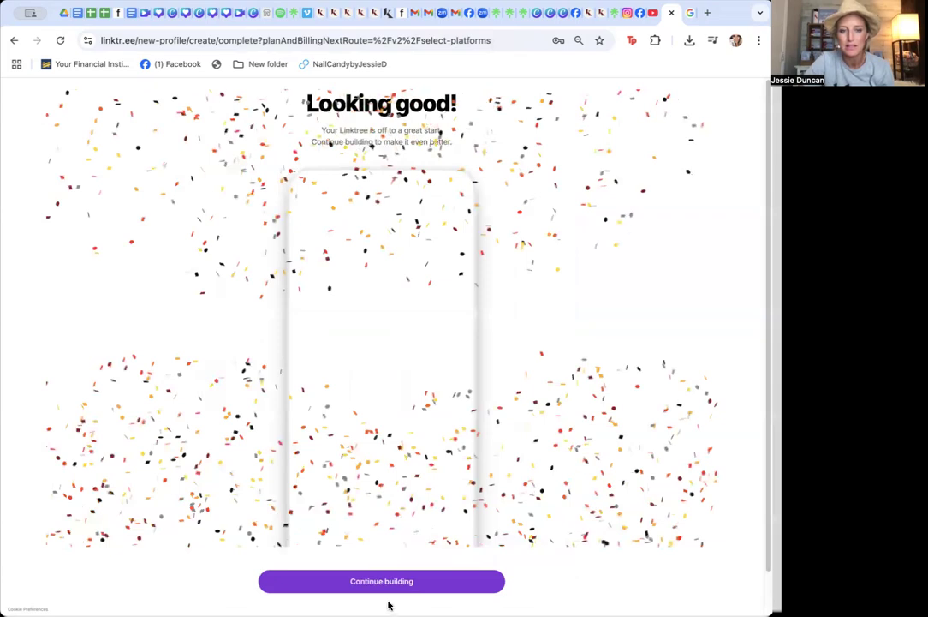
left_click(383, 581)
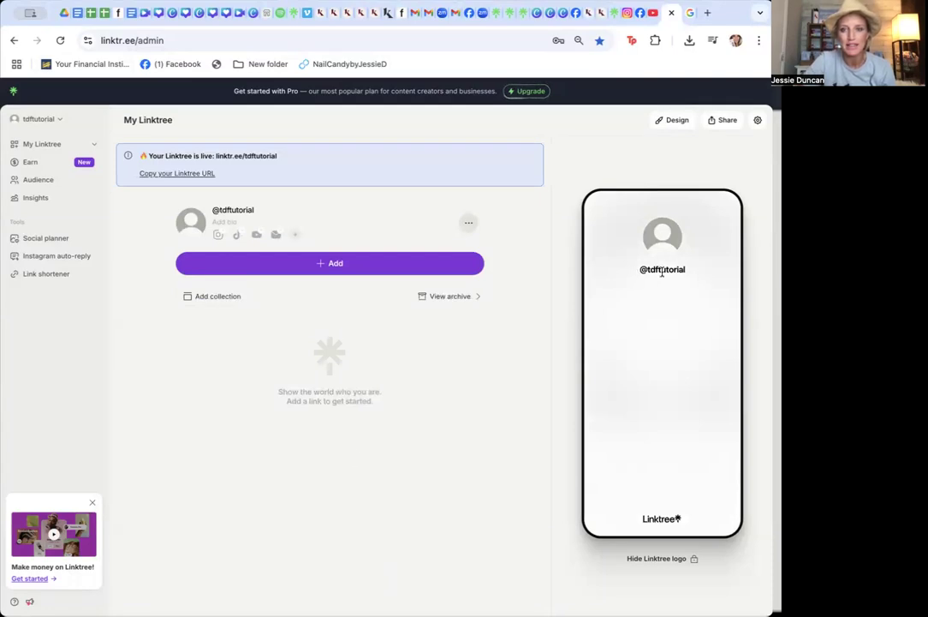
Open the profile's display name and bio editor and set the display name to Team Dumpster Fire Tutorial
left_click_drag(692, 271, 636, 270)
left_click_drag(270, 209, 198, 213)
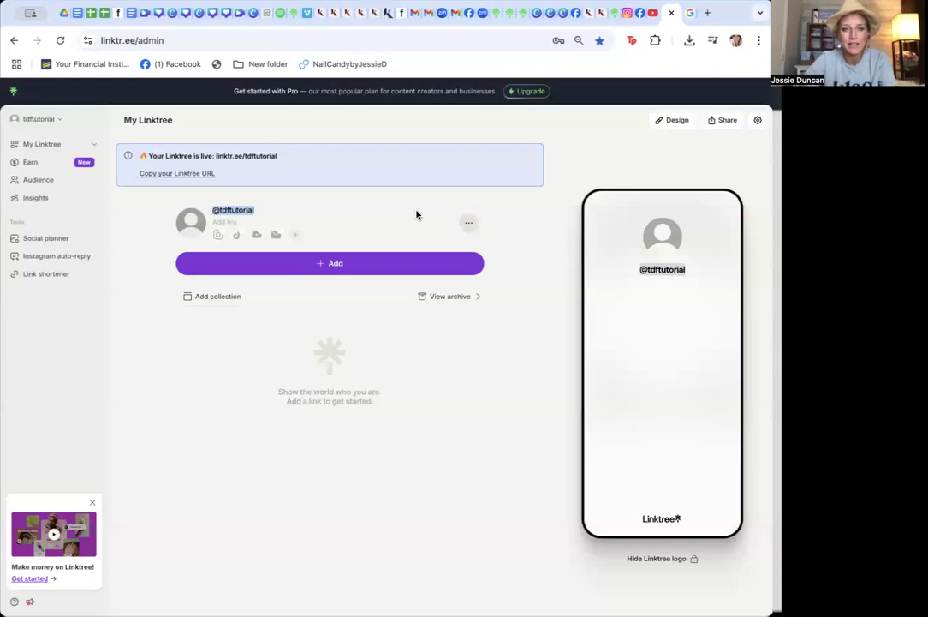
left_click(269, 224)
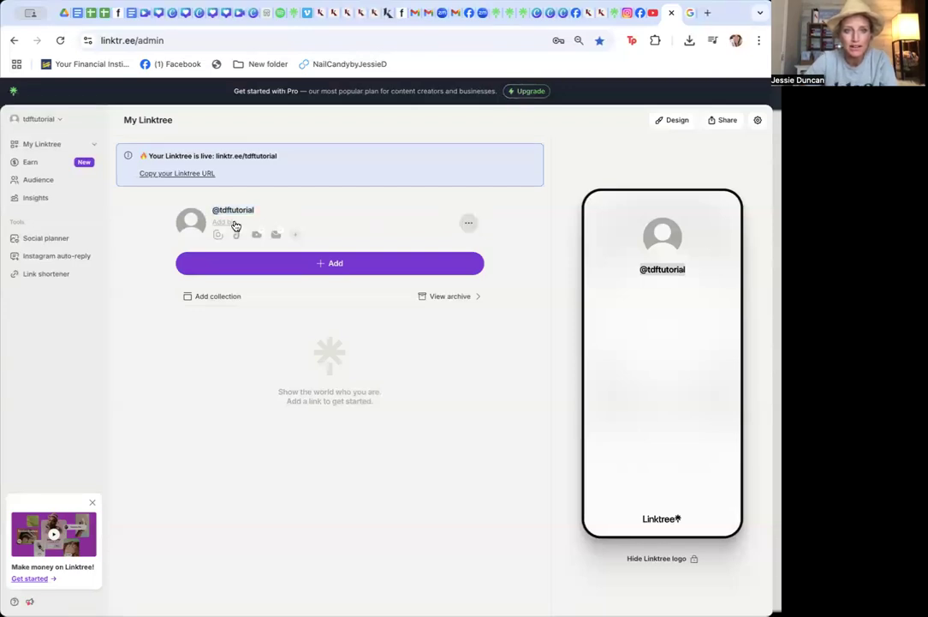
left_click(235, 225)
left_click(339, 315)
left_click_drag(339, 315, 256, 318)
type("Tea")
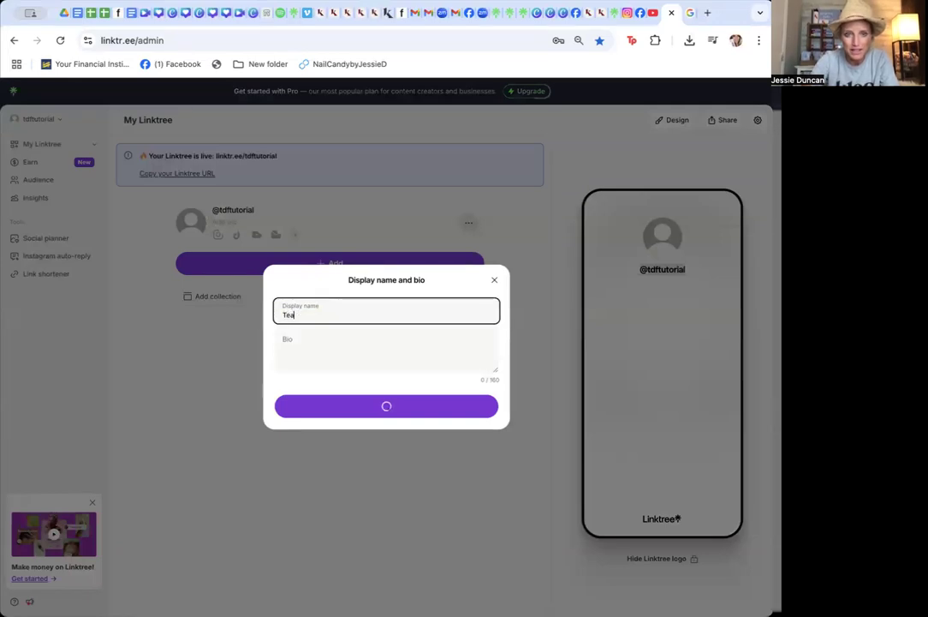
type("m")
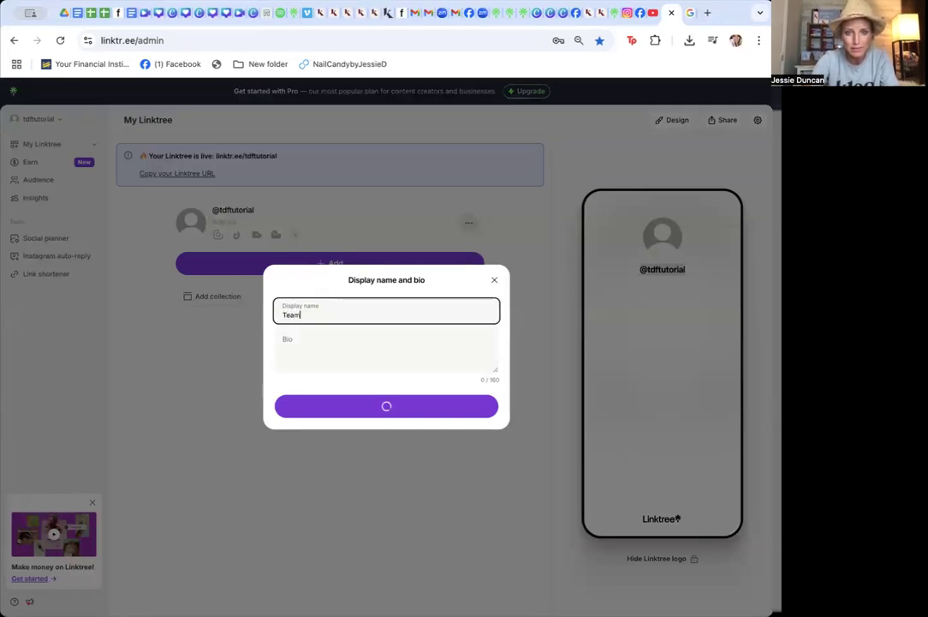
type(" Dumpster Dire")
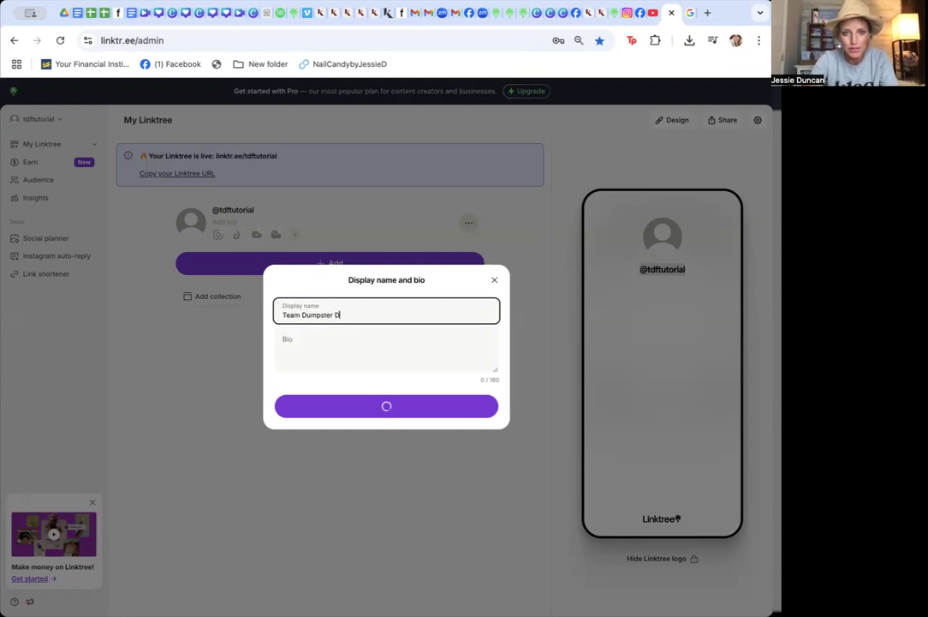
key("BackSpace")
key("BackSpace")
key("BackSpace")
key("BackSpace")
type("Fire Tutorial")
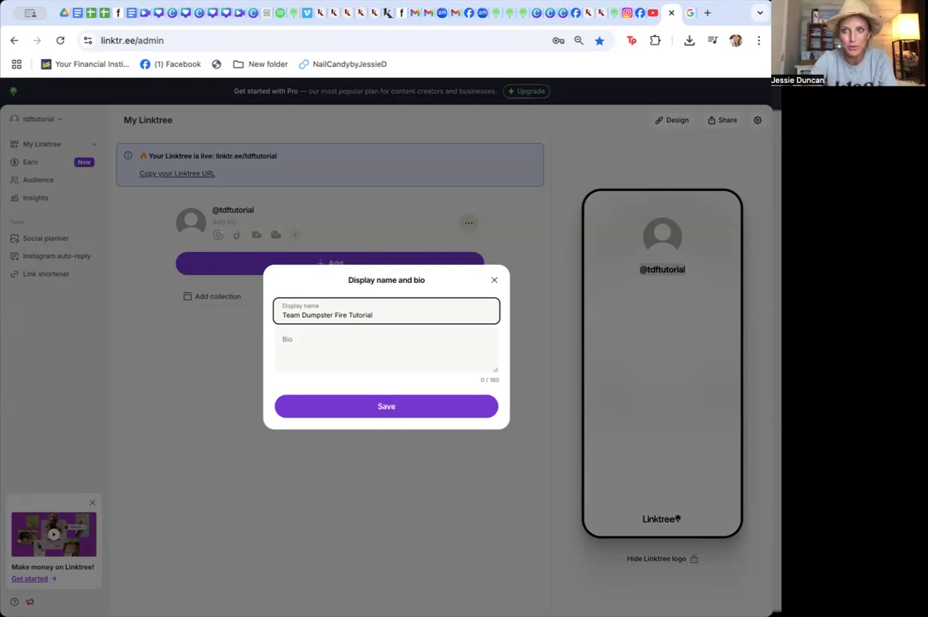
left_click(311, 344)
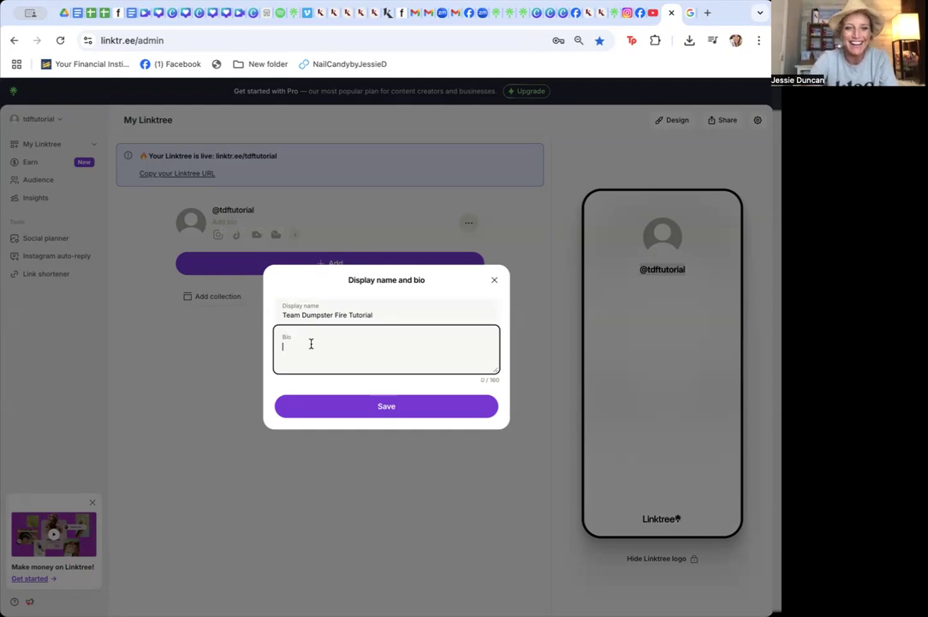
left_click(389, 316)
type("Tree")
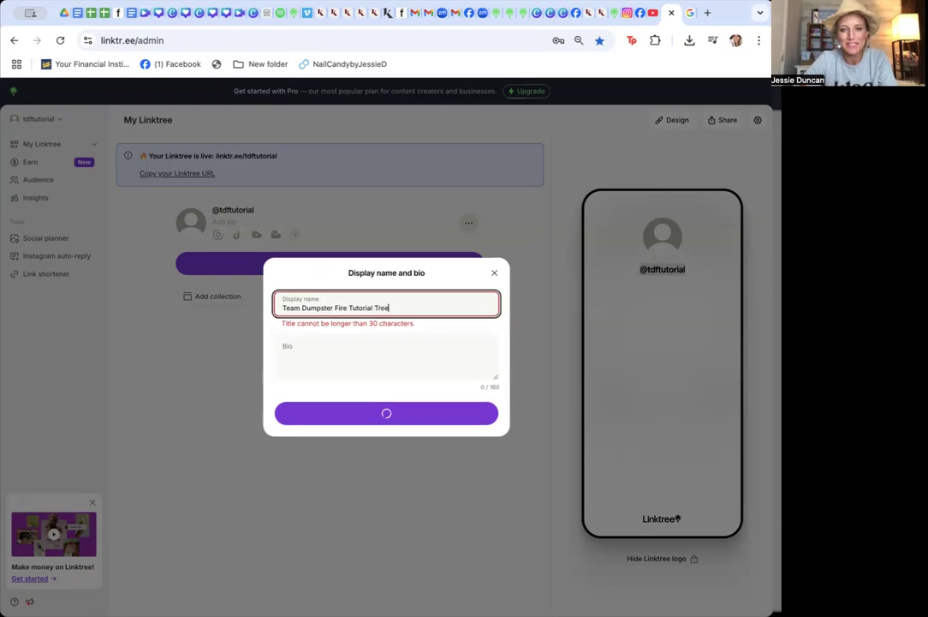
key("BackSpace")
key("BackSpace")
key("BackSpace")
key("BackSpace")
key("BackSpace")
Enter the bio "this is a hot mess training", save it and close the dialog
left_click(336, 360)
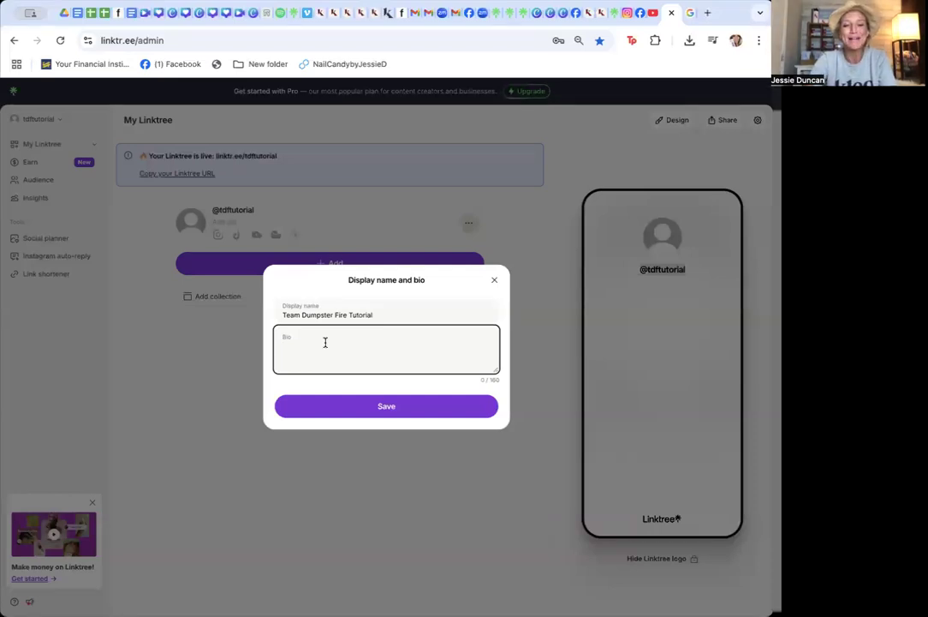
type("this")
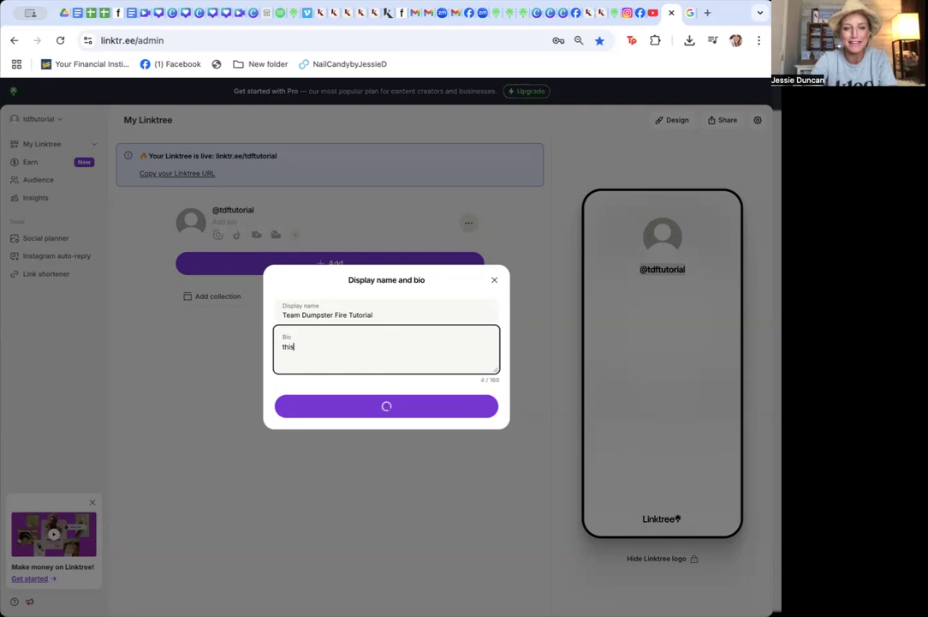
type(" is a hot mess training")
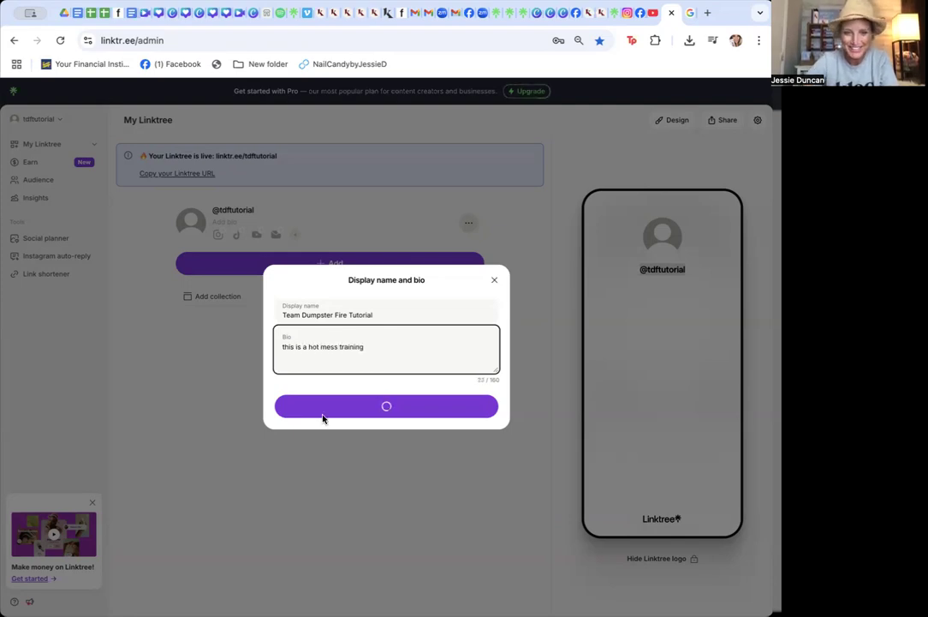
left_click(377, 406)
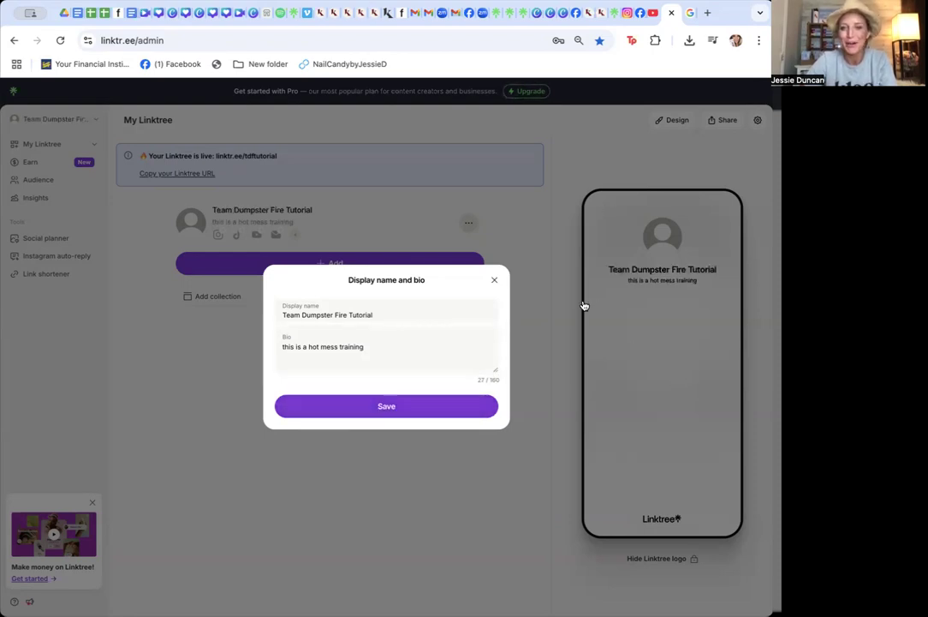
left_click(394, 413)
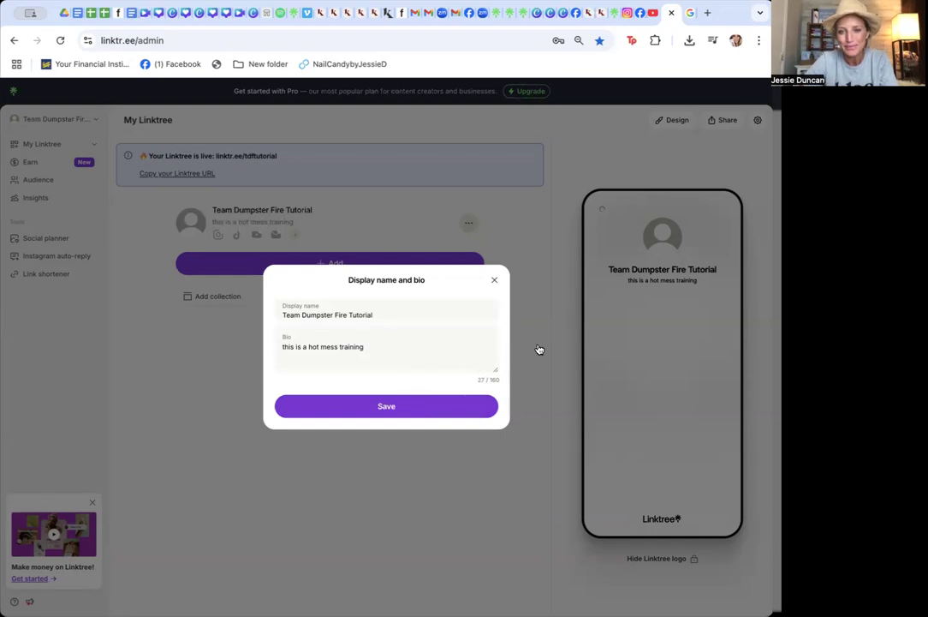
left_click(494, 280)
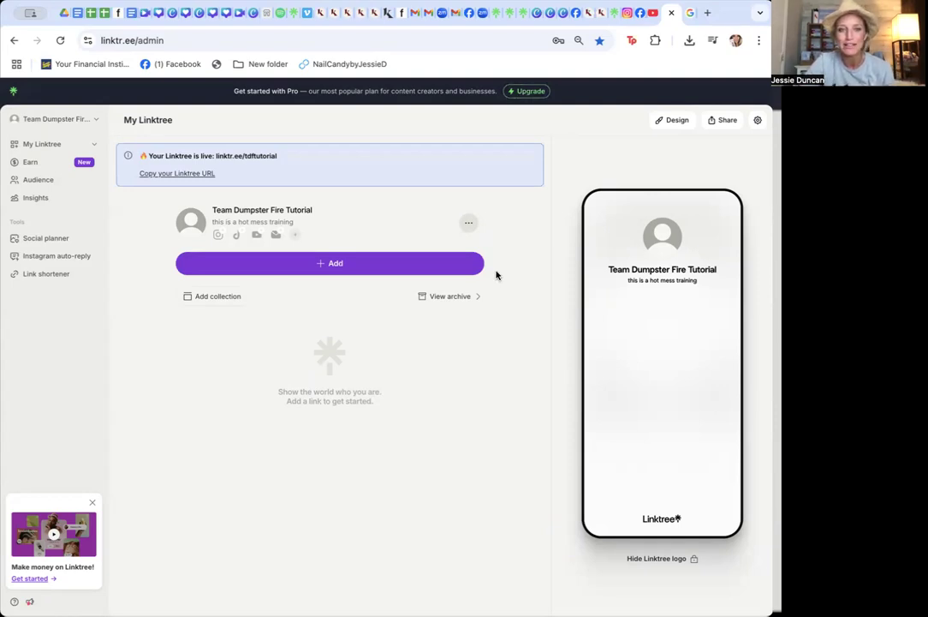
Upload a painted-nails photo from the computer as the profile image, cropping it before uploading
left_click(470, 223)
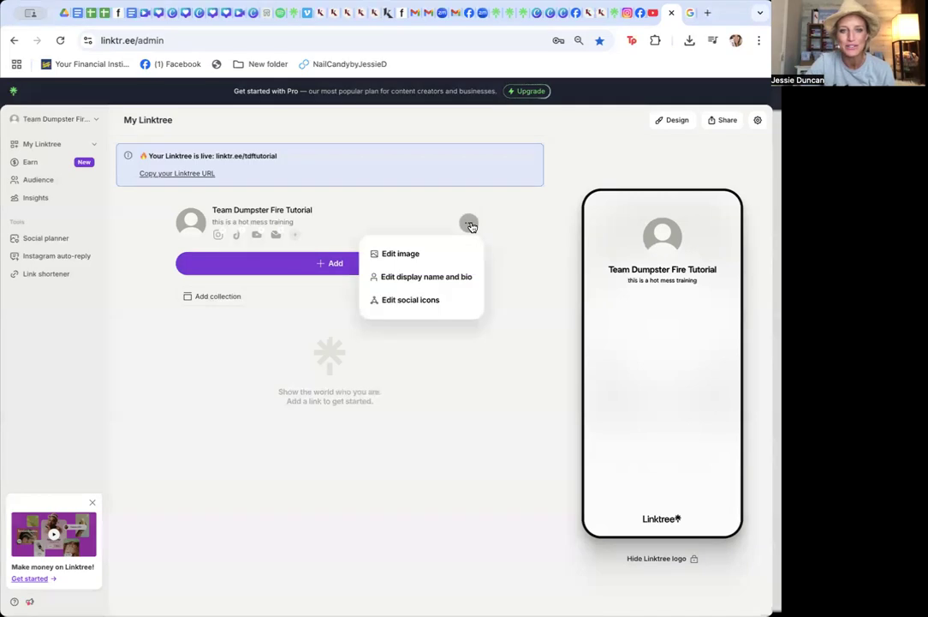
left_click(397, 254)
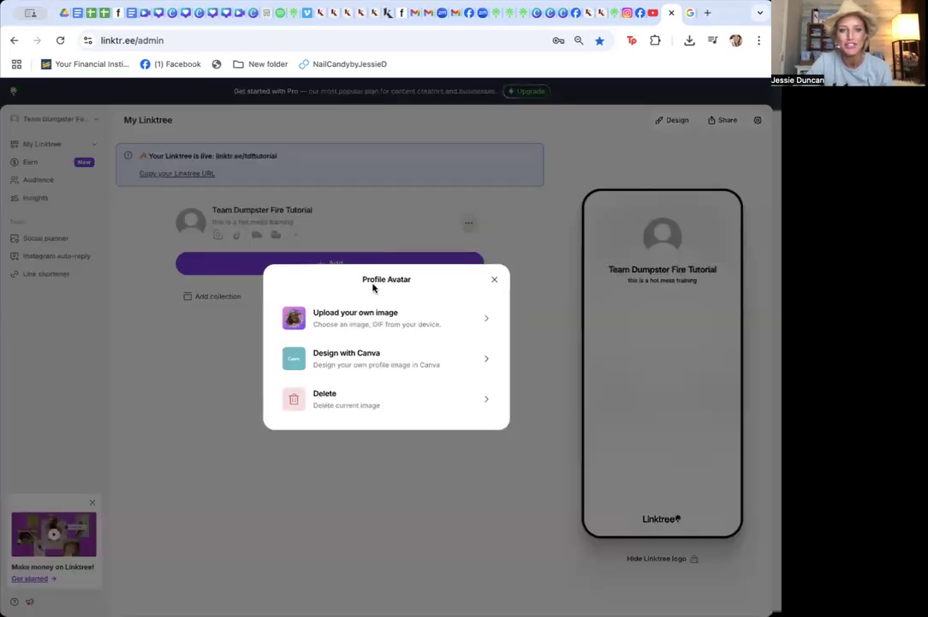
left_click(347, 334)
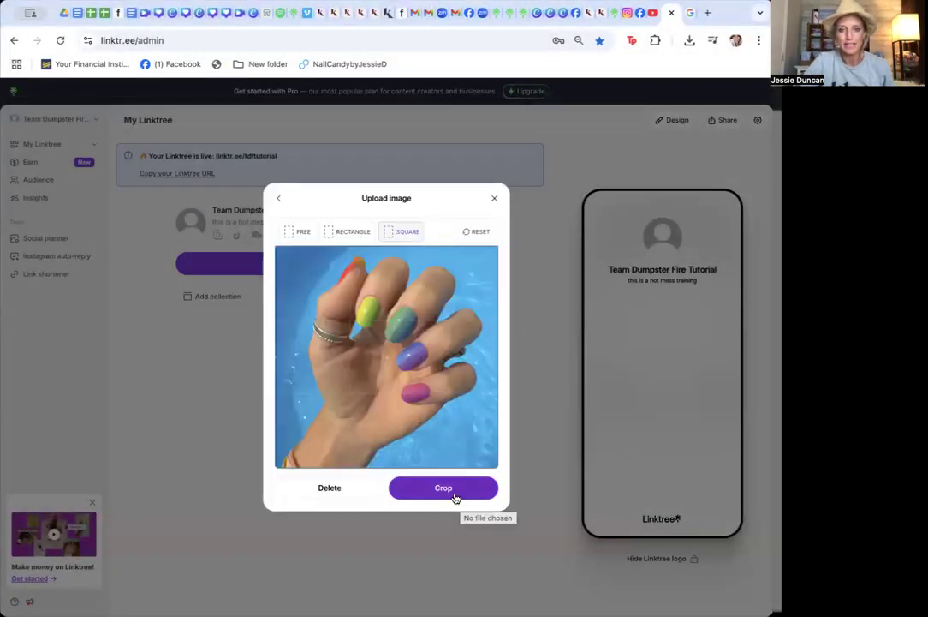
left_click(446, 490)
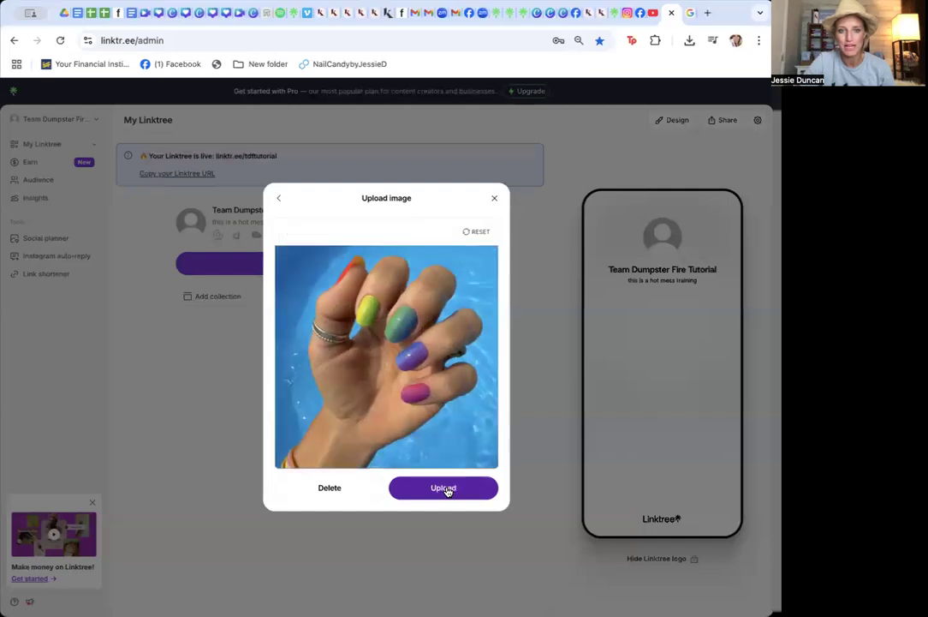
left_click(446, 489)
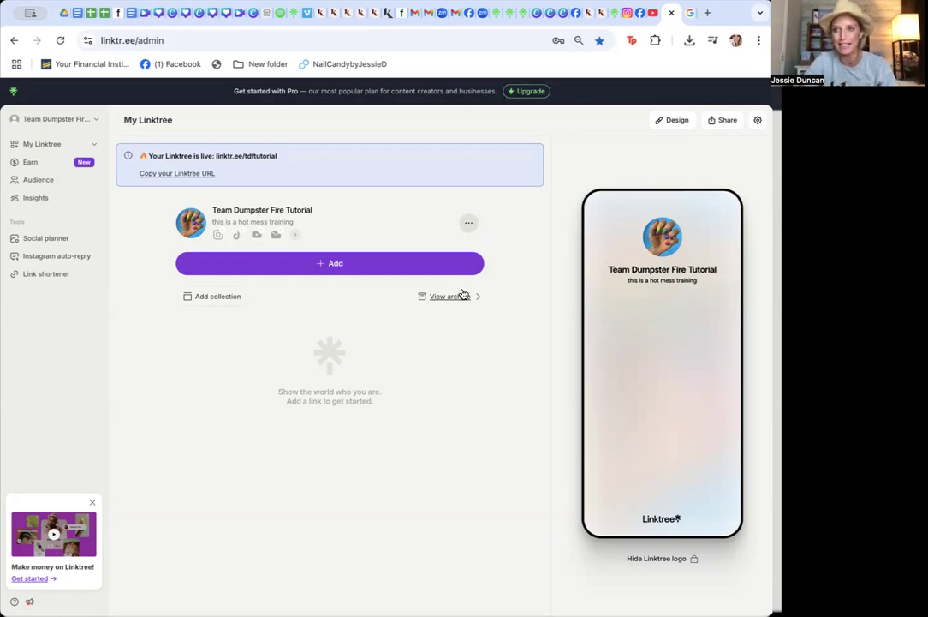
Add a link to the Kleo Kolor homepage, copying its referral URL from the shop tab and pasting it in
left_click(419, 266)
left_click(528, 155)
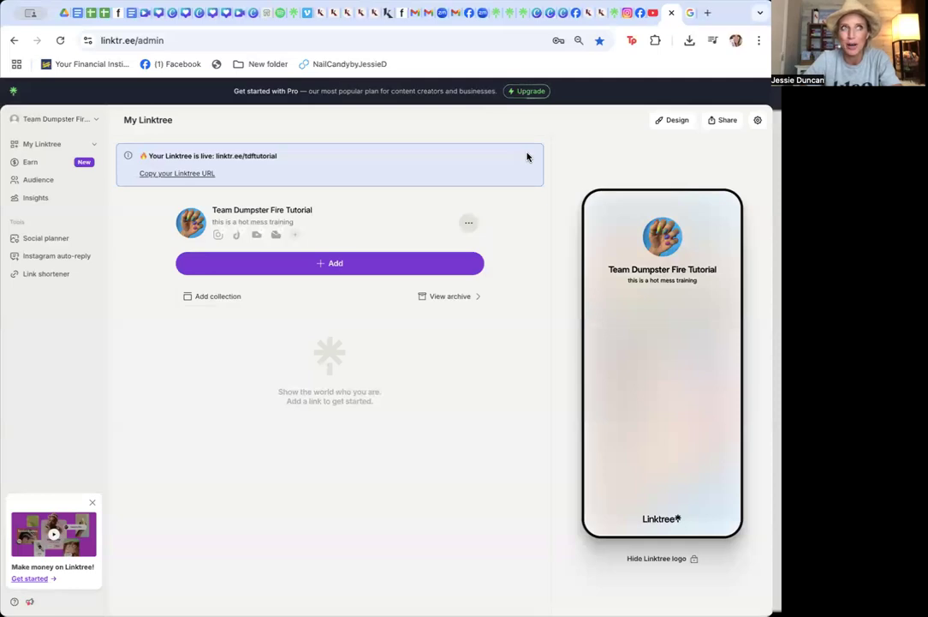
left_click(316, 271)
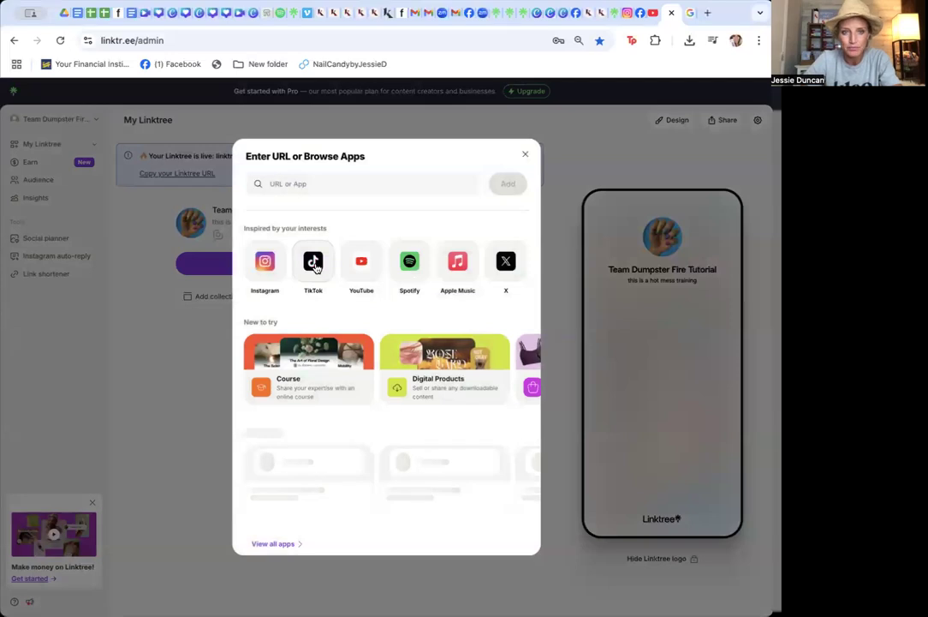
left_click(303, 177)
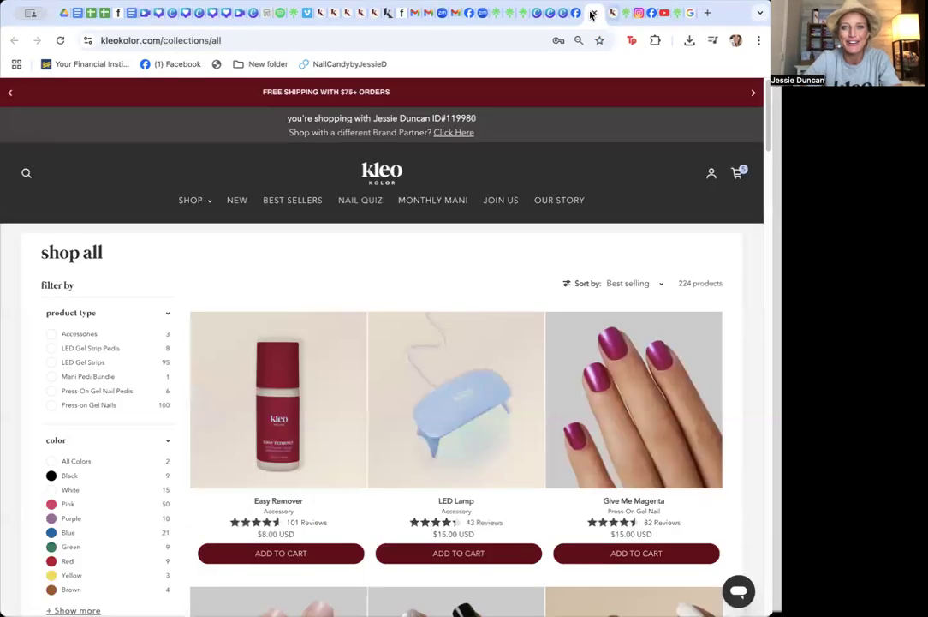
left_click(590, 13)
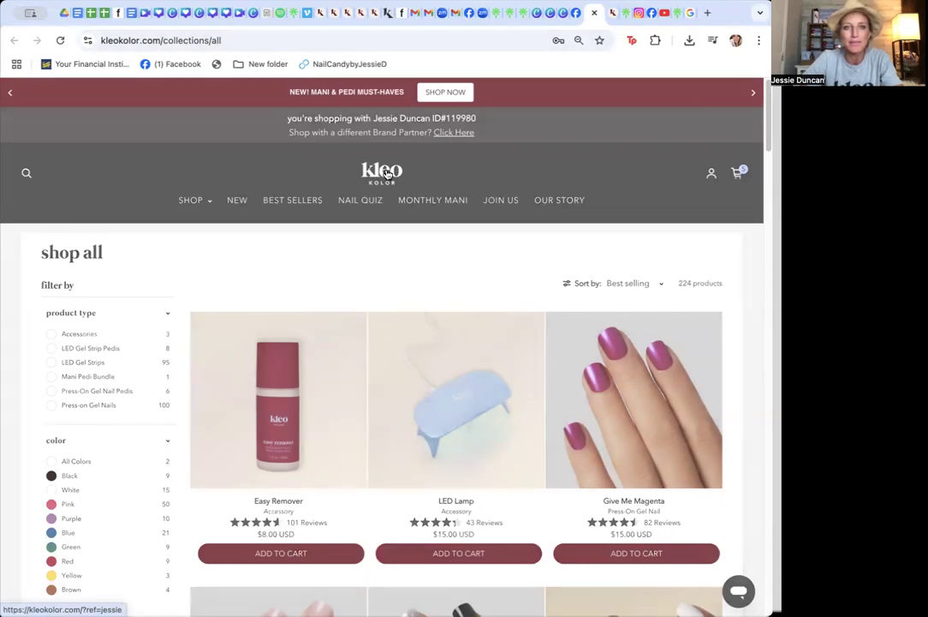
left_click(387, 174)
left_click(268, 46)
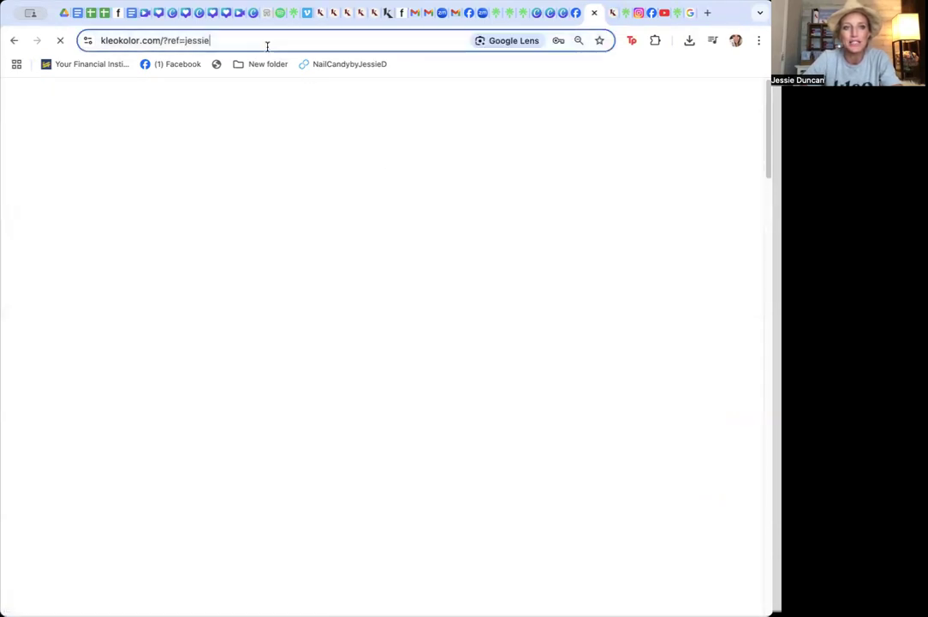
left_click_drag(244, 39, 99, 39)
key("ctrl+c")
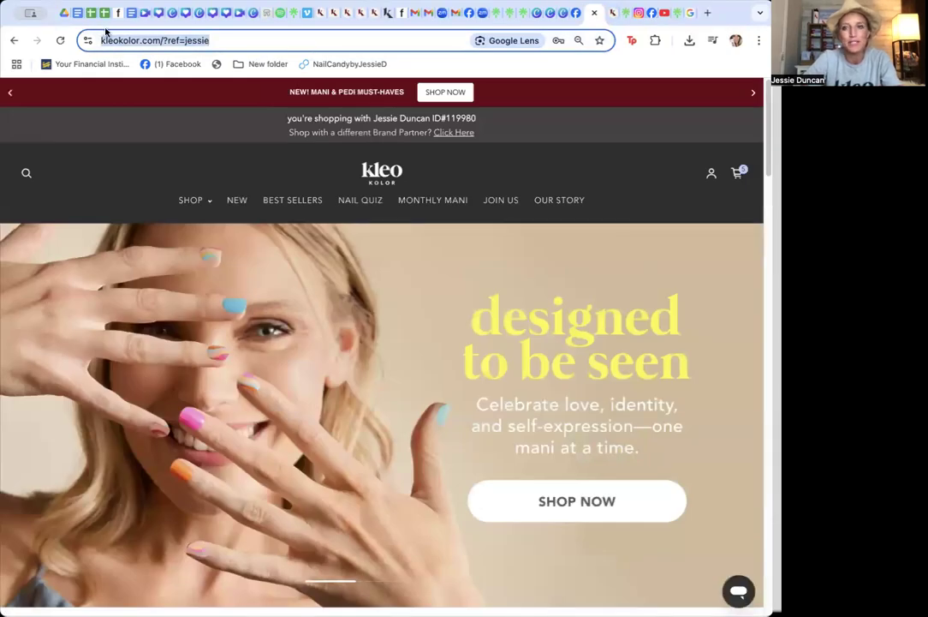
left_click(677, 13)
left_click(325, 177)
key("ctrl+v")
left_click(512, 182)
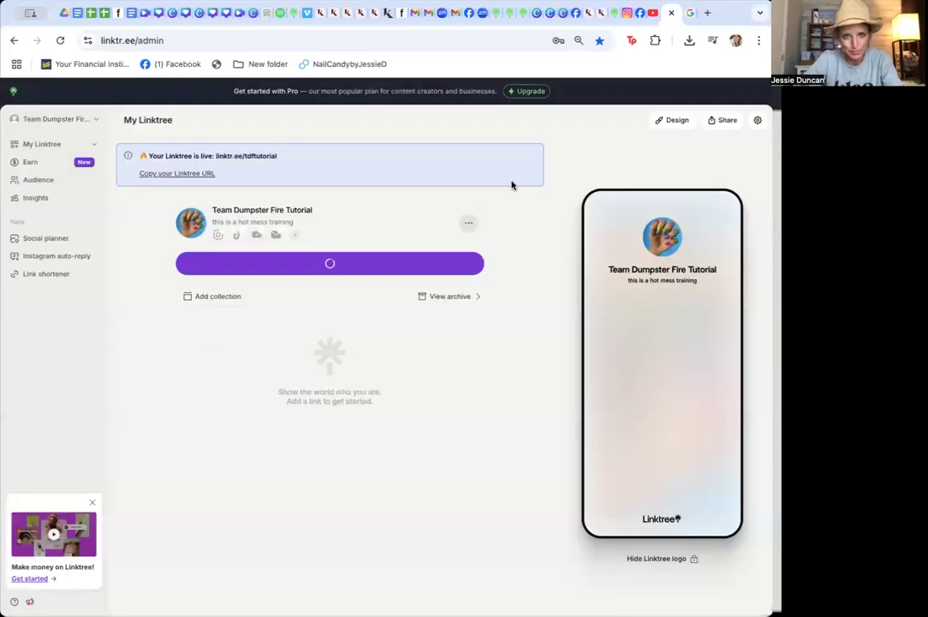
Rename the Kleo Kolor link's title to SHOP HERE!!!!
left_click(209, 344)
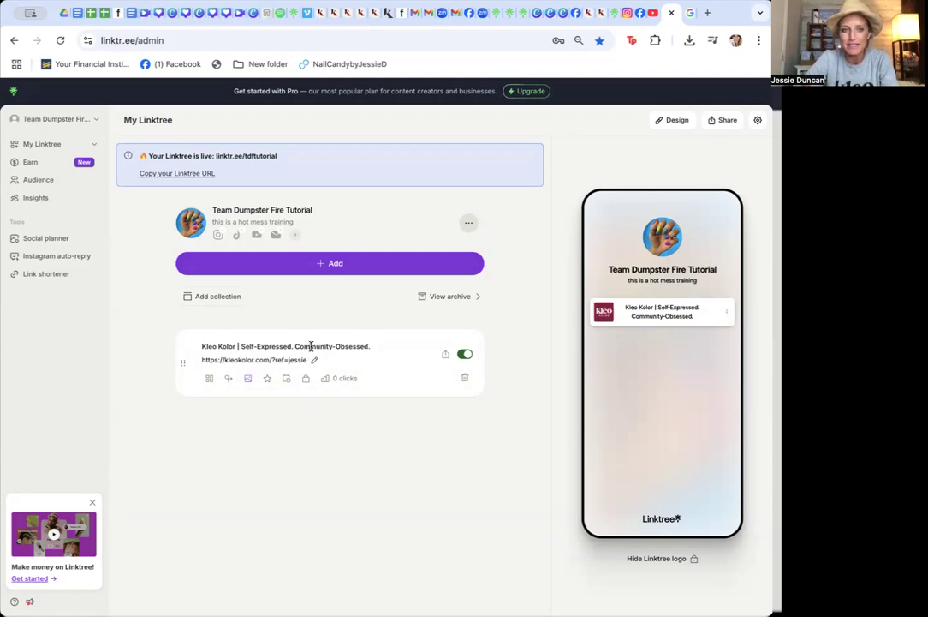
triple_click(311, 346)
type("SHOP HERE")
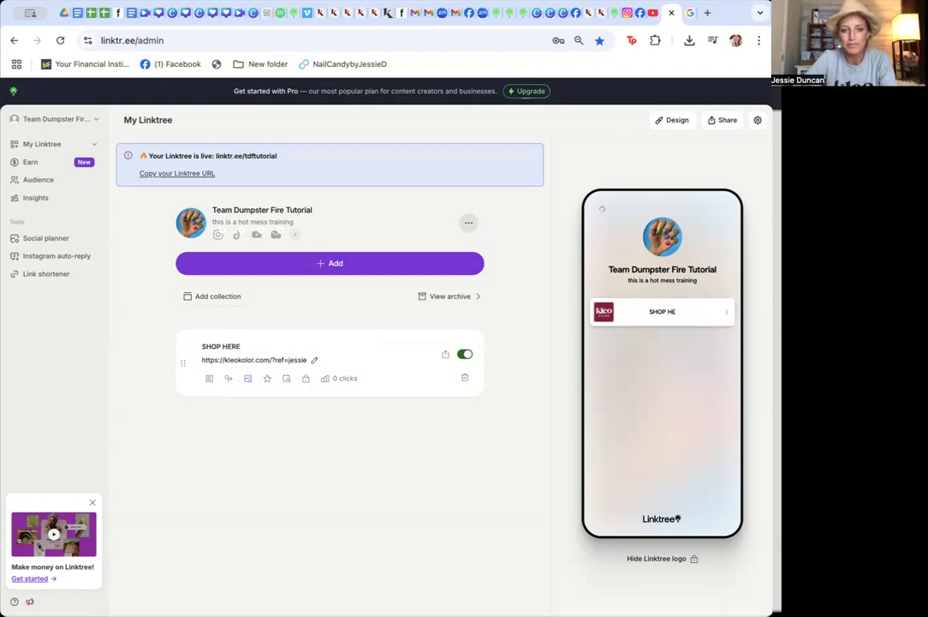
type("!!!!")
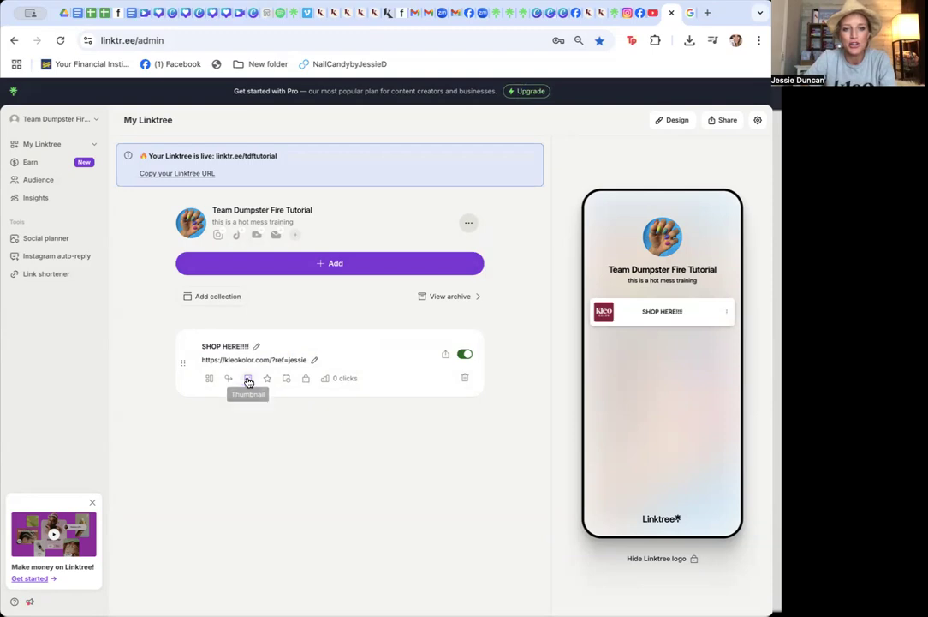
Open the link's thumbnail settings and remove its Kleo thumbnail
left_click(248, 379)
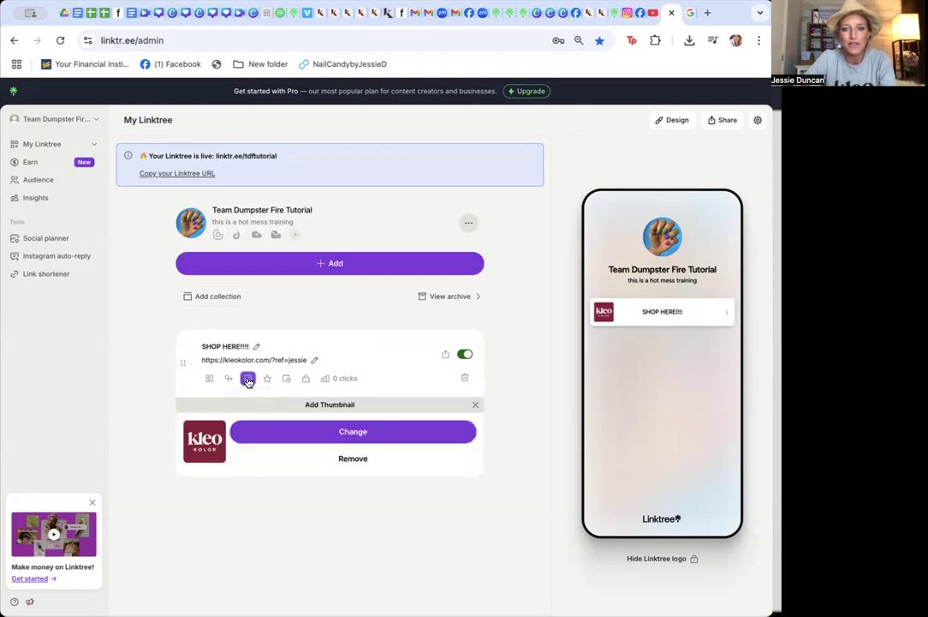
left_click(353, 458)
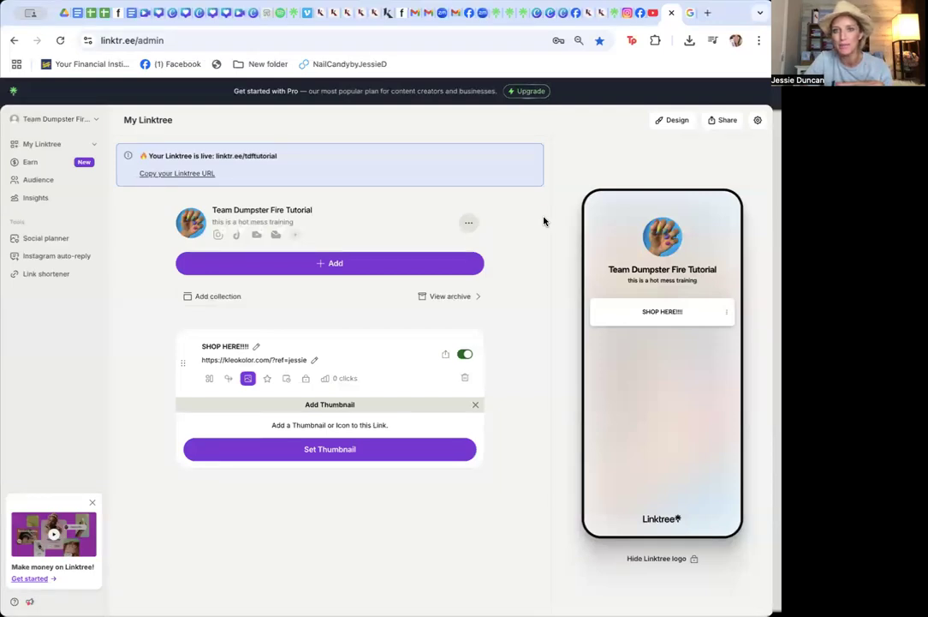
Copy the Facebook group page's URL from its tab and add it as a new link
left_click(576, 14)
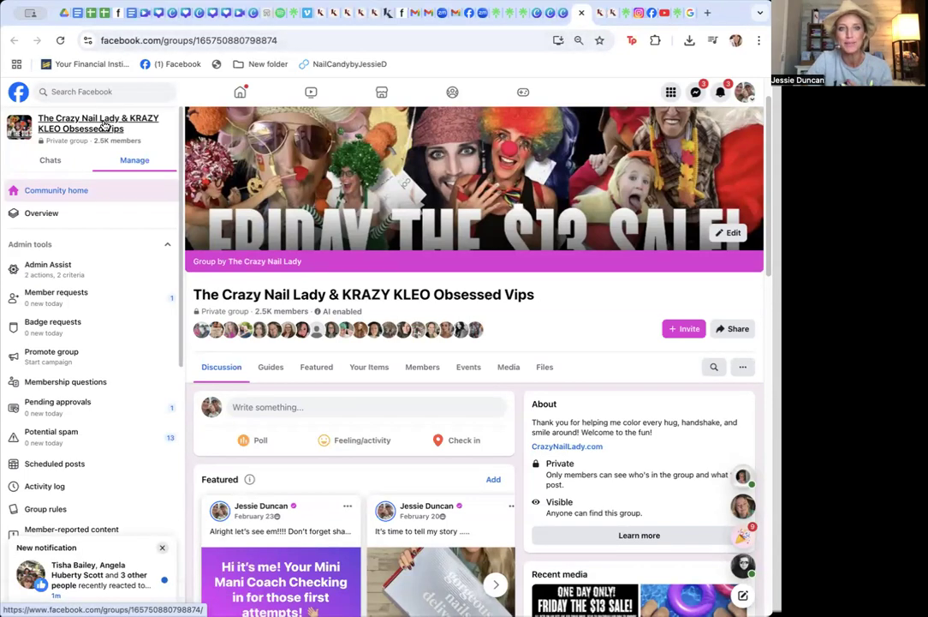
left_click(172, 40)
key("ctrl+c")
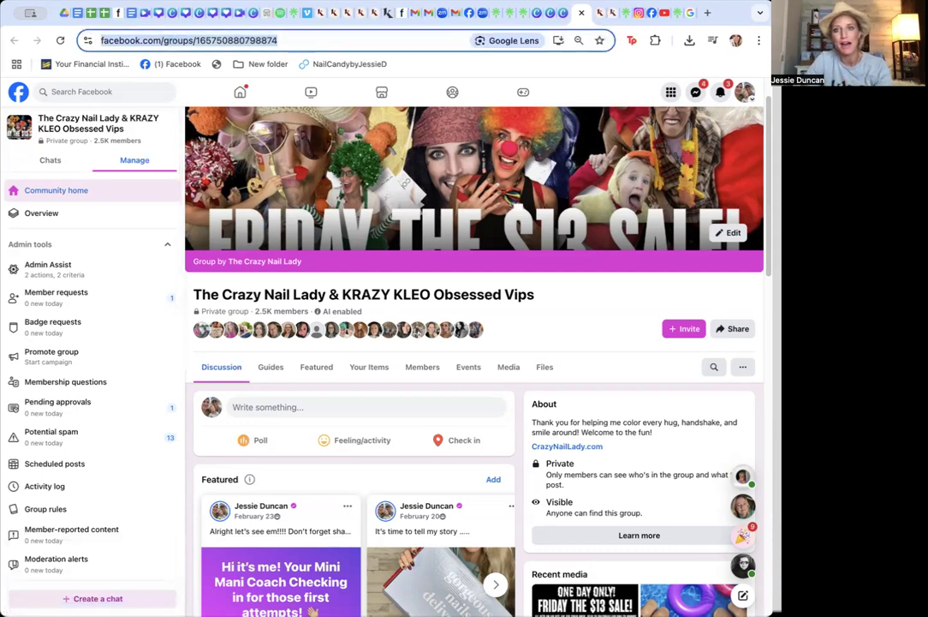
left_click(674, 16)
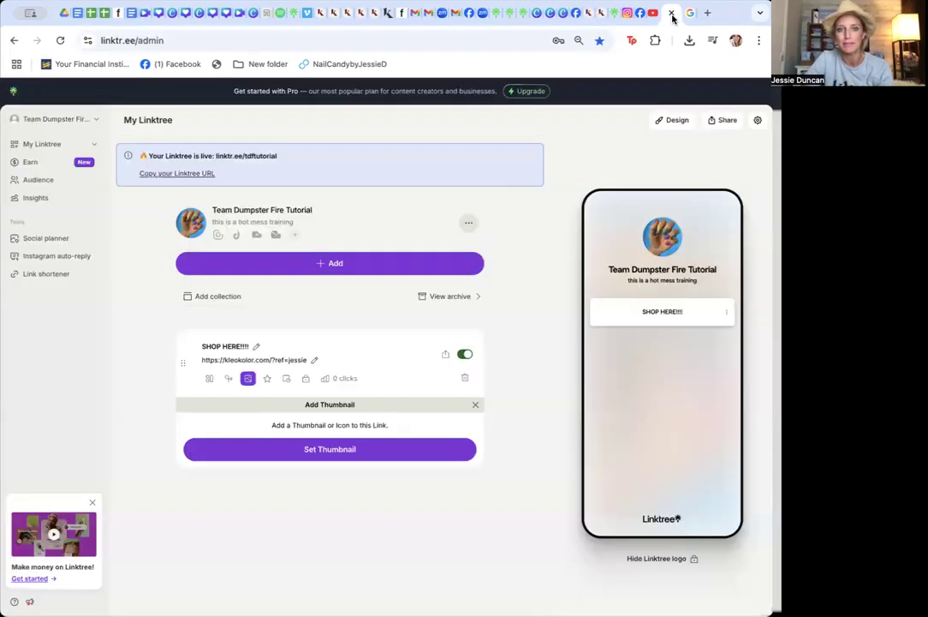
left_click(337, 262)
left_click(284, 176)
key("ctrl+v")
left_click(507, 175)
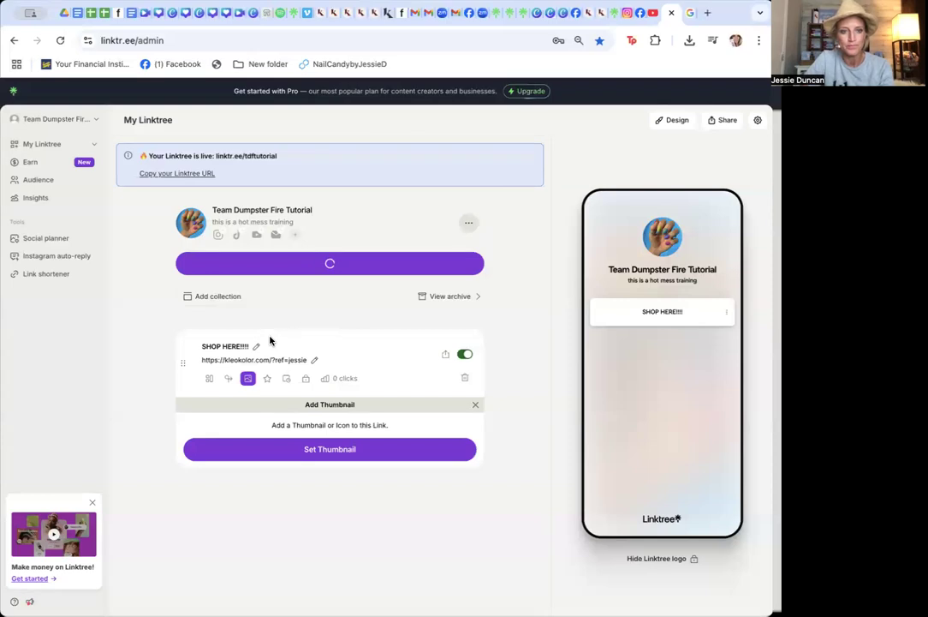
Title the Facebook group link "Get Spoiled in my VIP!"
left_click(207, 346)
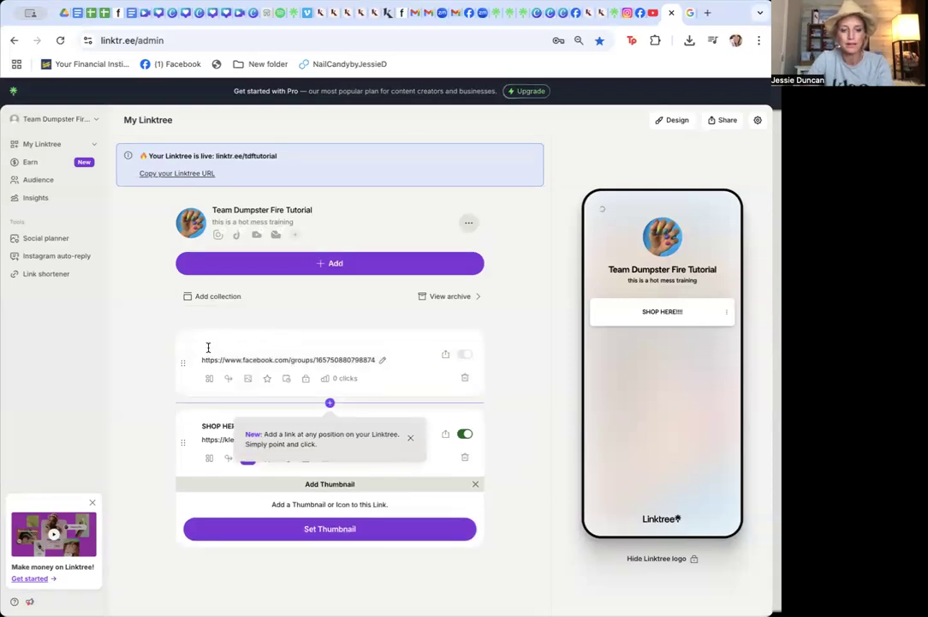
type("Get")
double_click(237, 349)
key("ctrl+a")
type("Get Spoiled in m")
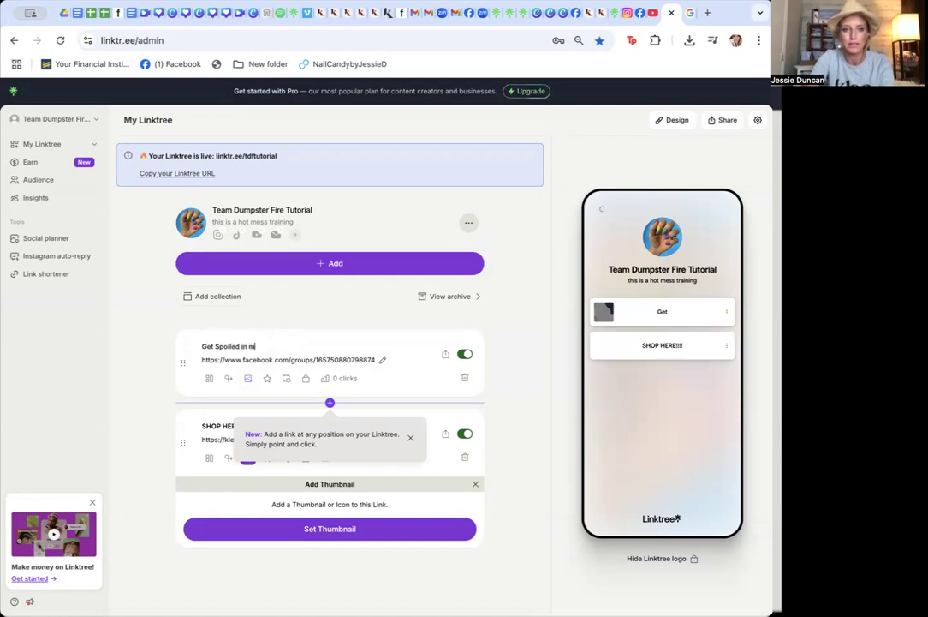
type("y VIP!")
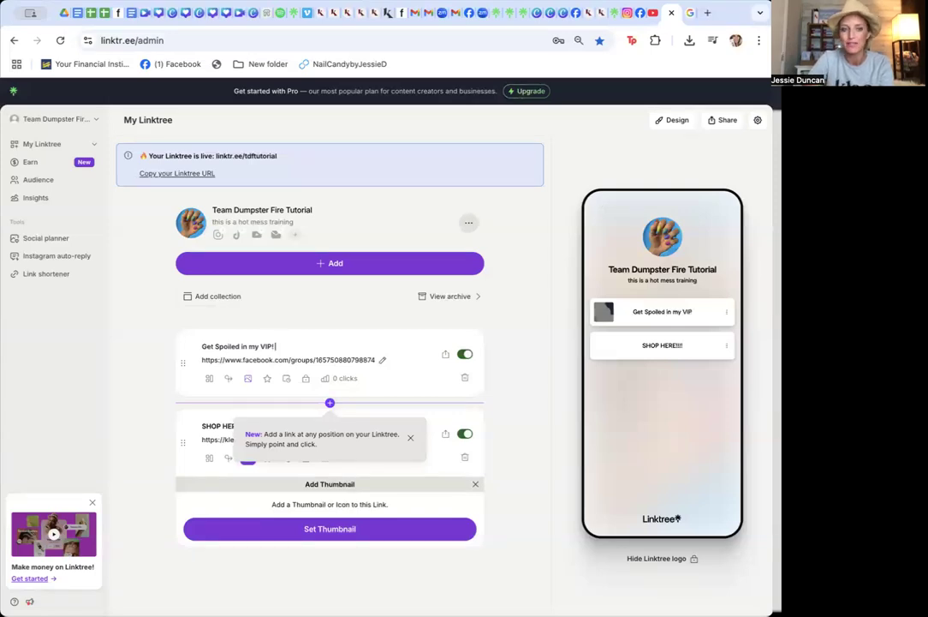
Open the VIP link's thumbnail settings and remove its thumbnail
left_click(247, 377)
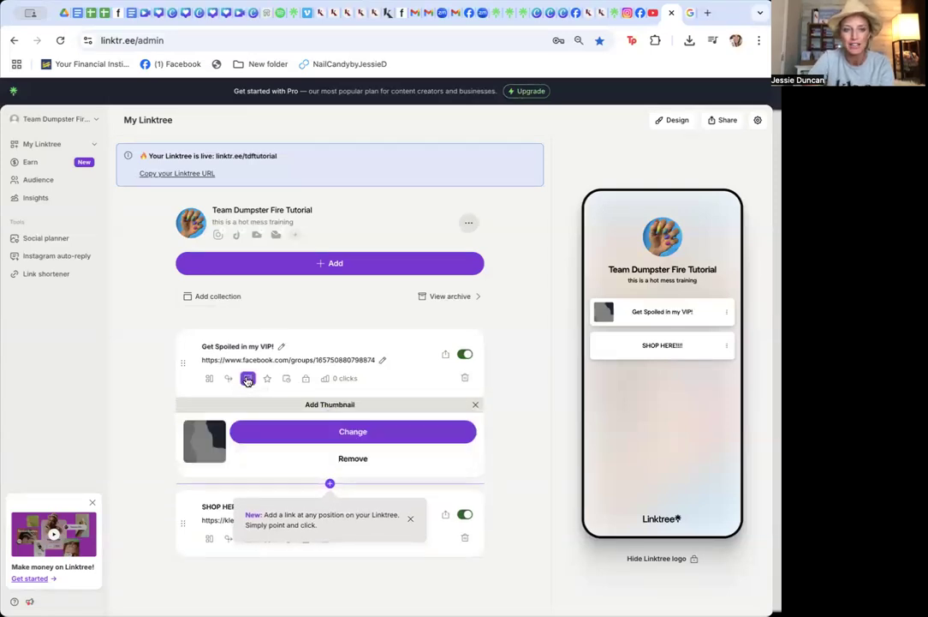
left_click(347, 459)
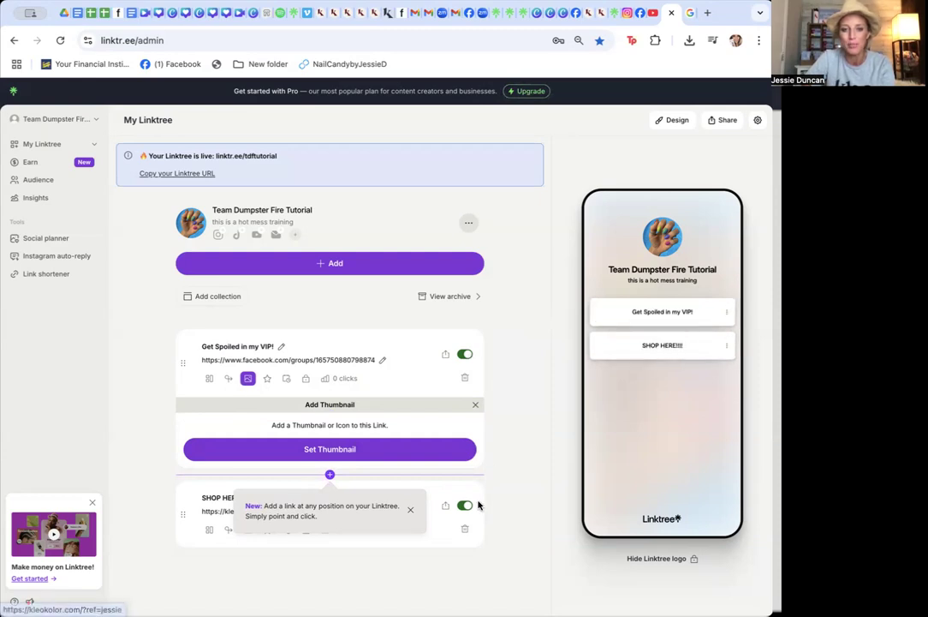
left_click(511, 470)
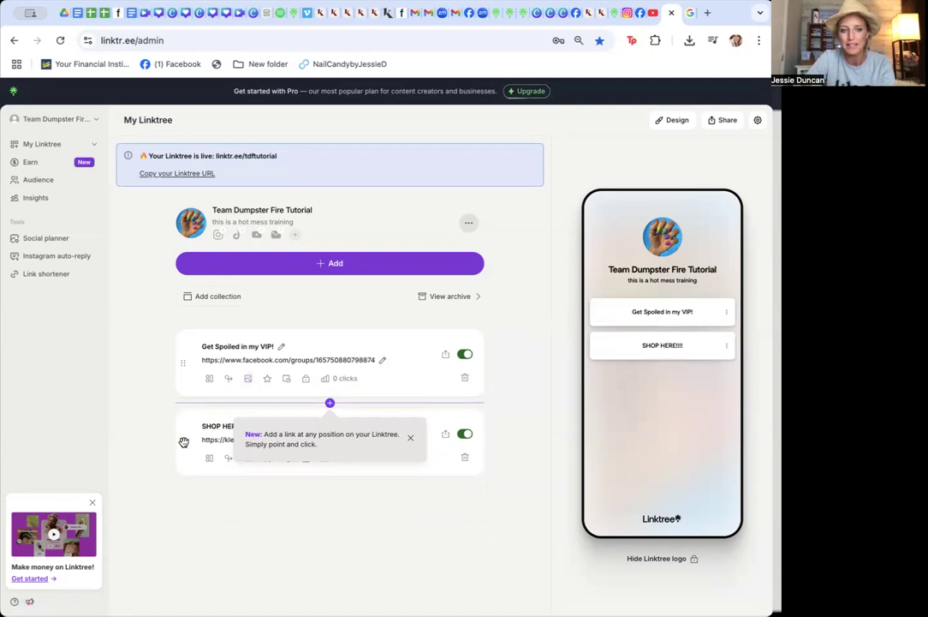
Move the SHOP HERE!!!! link to the top of the list and look at its Animate option
left_click_drag(183, 442, 189, 345)
left_click_drag(189, 345, 188, 347)
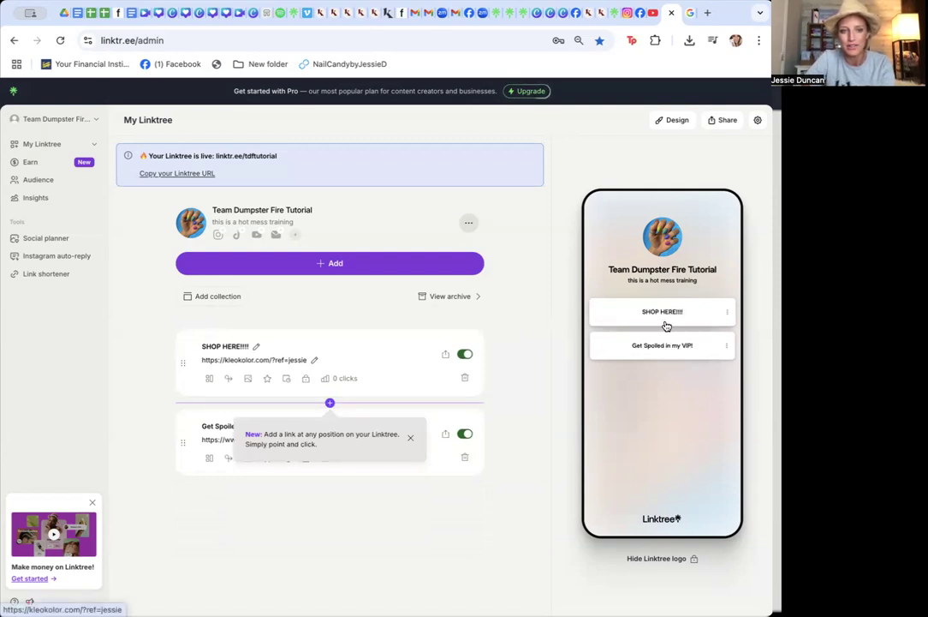
left_click(266, 379)
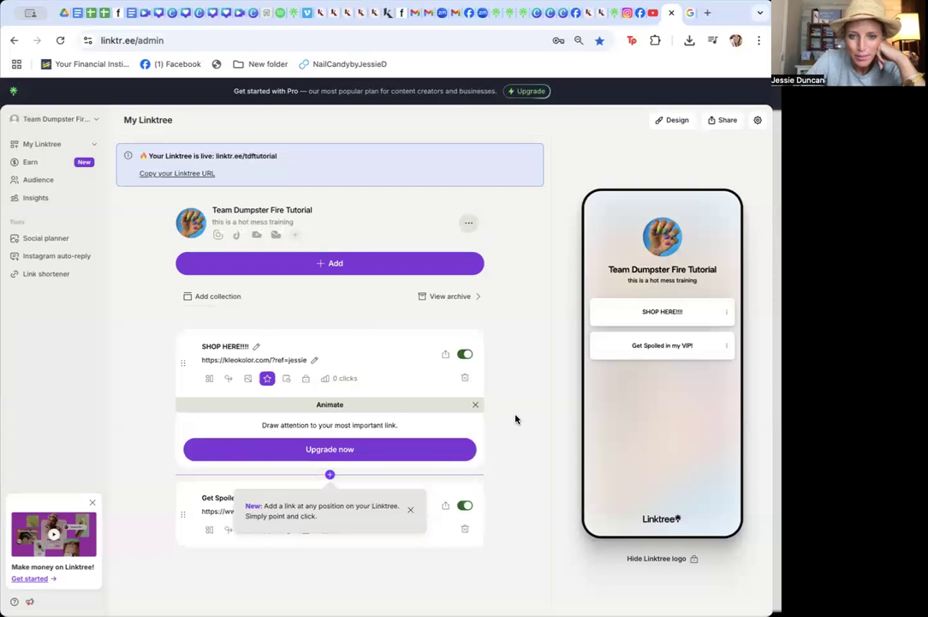
left_click(477, 405)
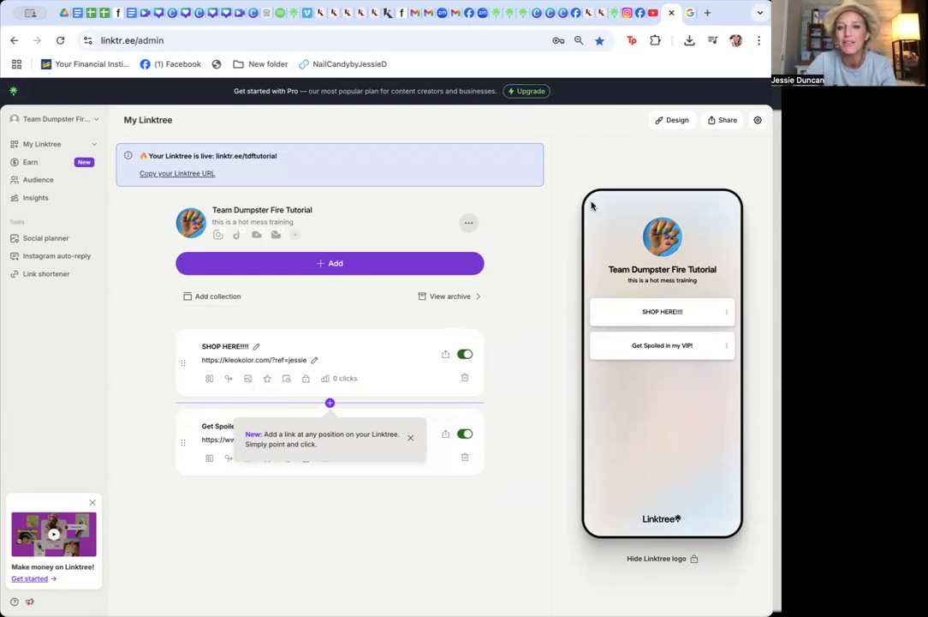
Copy the Size Charts Canva URL from the Kleo Customers Linktree, add it as a new link, and move it to the bottom
left_click(618, 12)
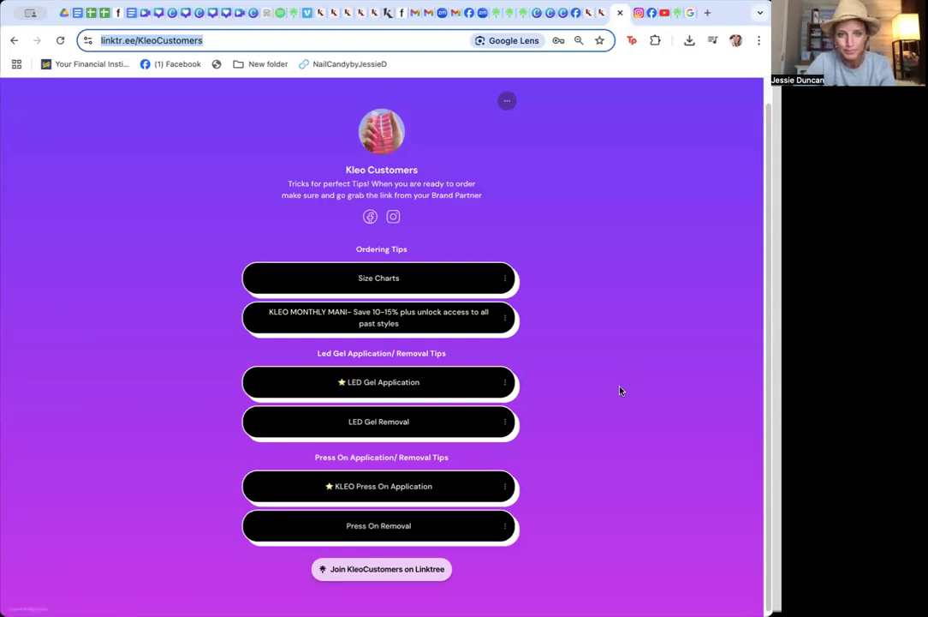
left_click(421, 291)
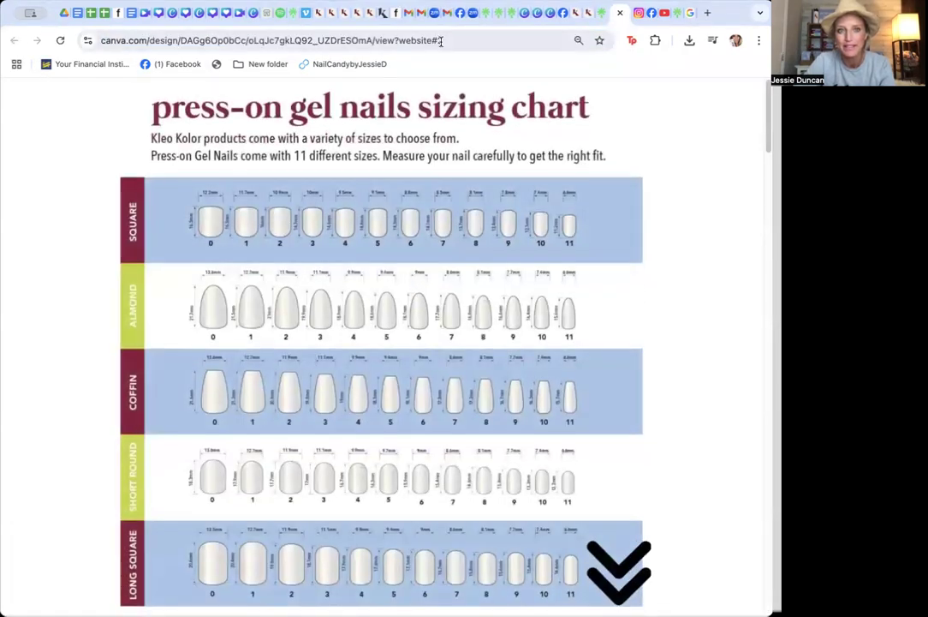
left_click(450, 40)
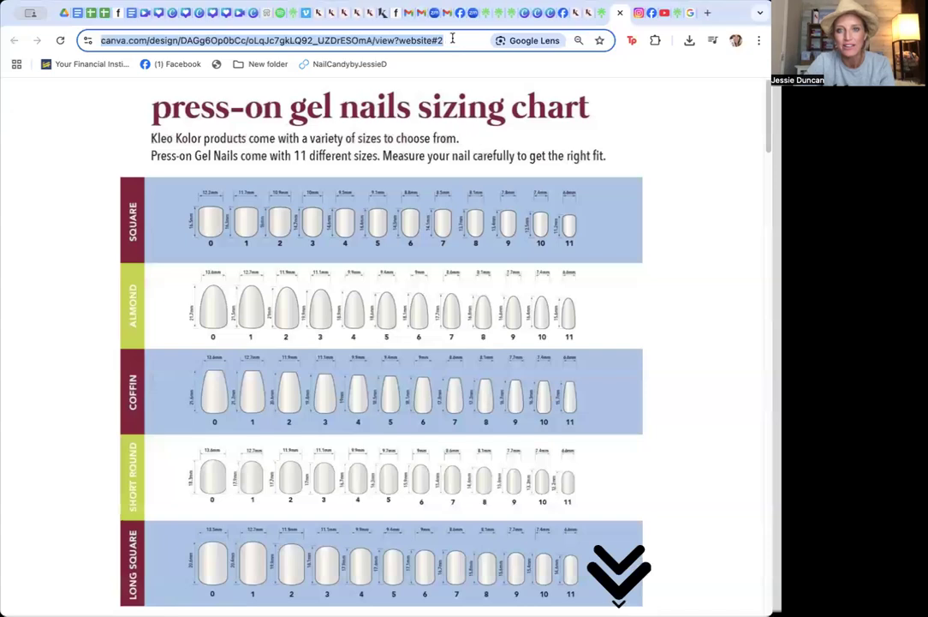
left_click(675, 14)
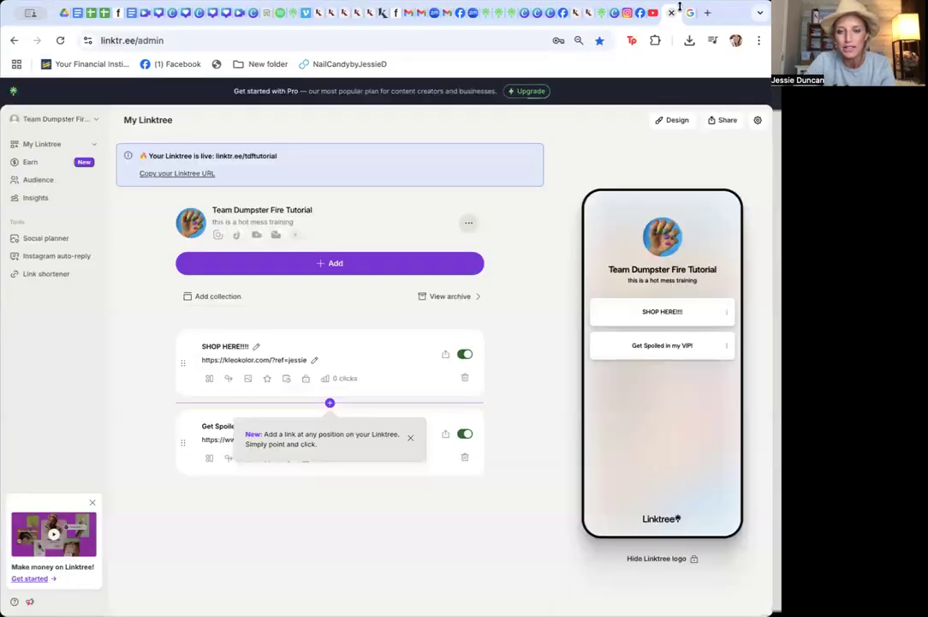
left_click(394, 265)
left_click(295, 176)
key("ctrl+v")
left_click(508, 176)
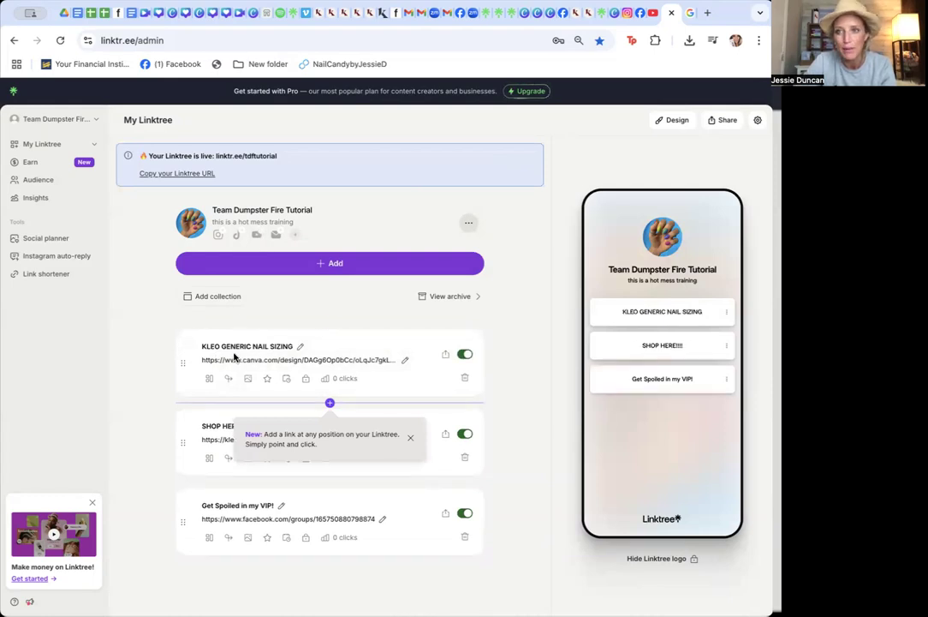
left_click_drag(182, 363, 183, 527)
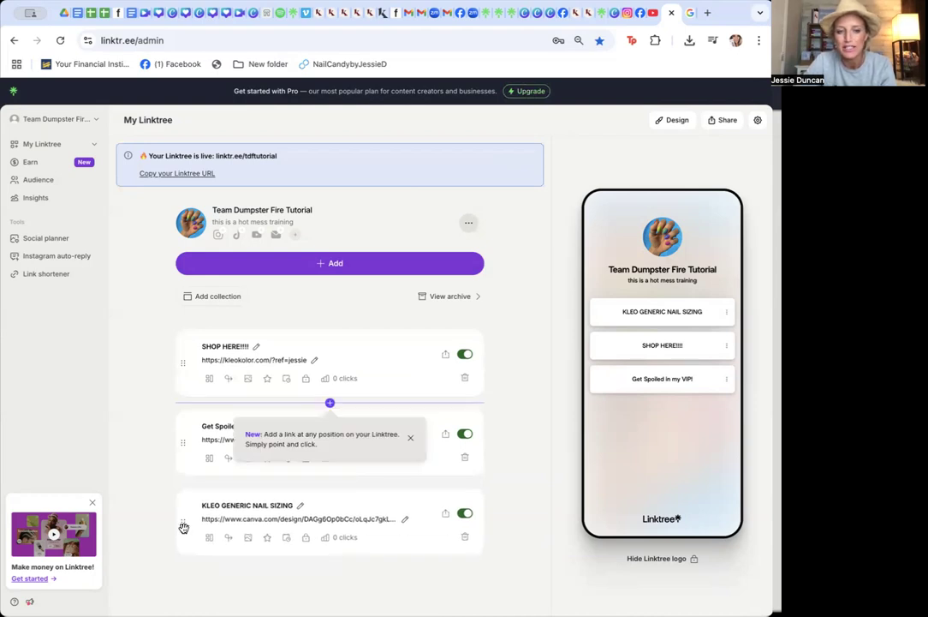
Open the LED Gel Application video from the Kleo Customers Linktree and copy its YouTube URL
left_click(597, 19)
left_click(354, 390)
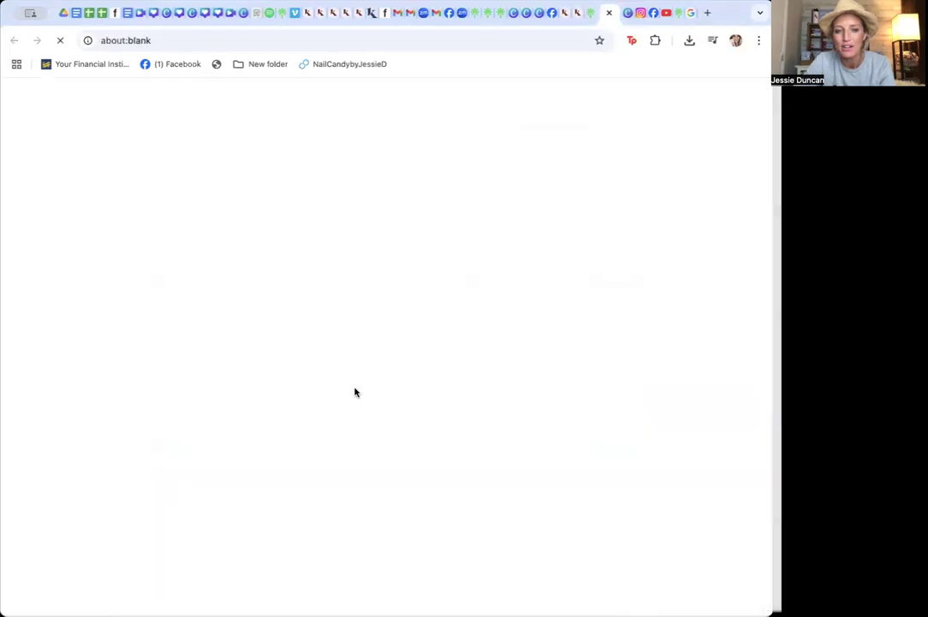
left_click(286, 47)
key("ctrl+c")
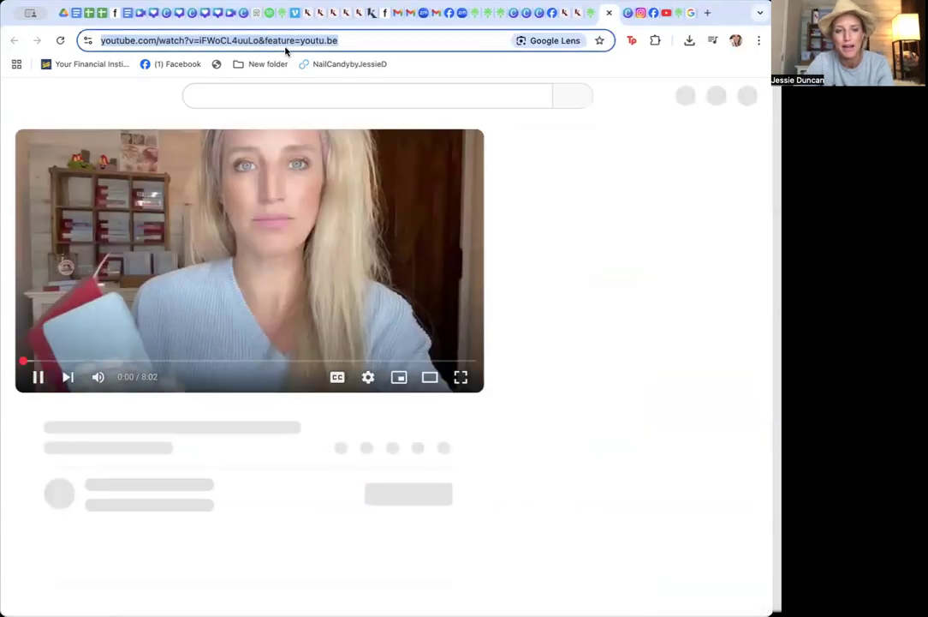
left_click(37, 375)
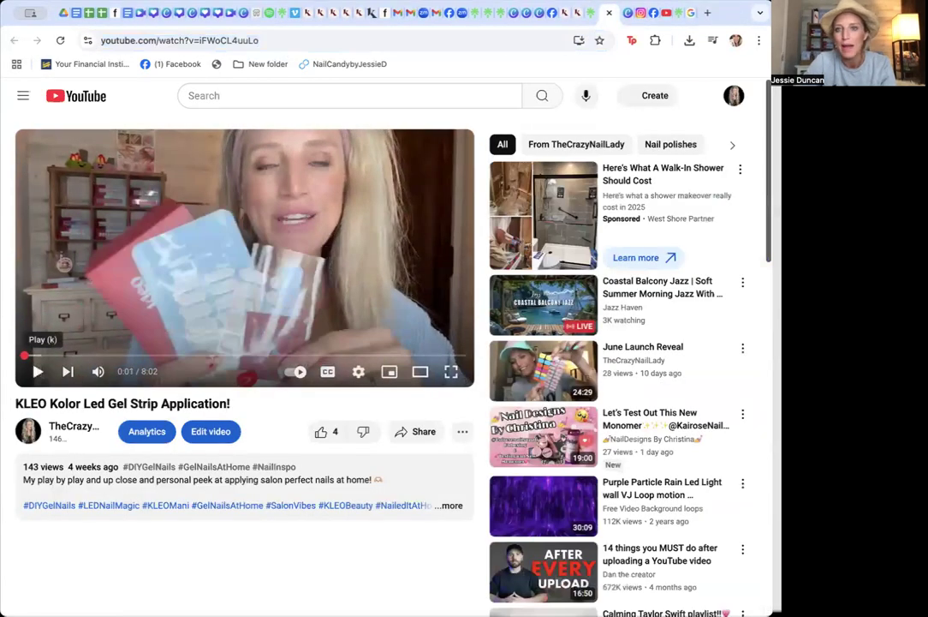
left_click(679, 12)
Add a YouTube link and paste the copied video URL into it
left_click(374, 267)
left_click(323, 175)
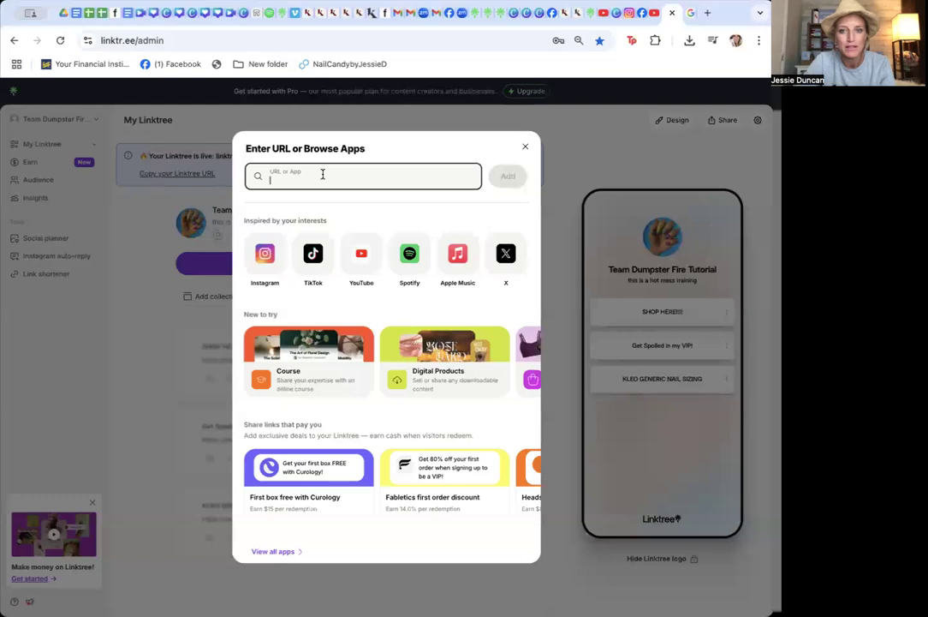
left_click(356, 256)
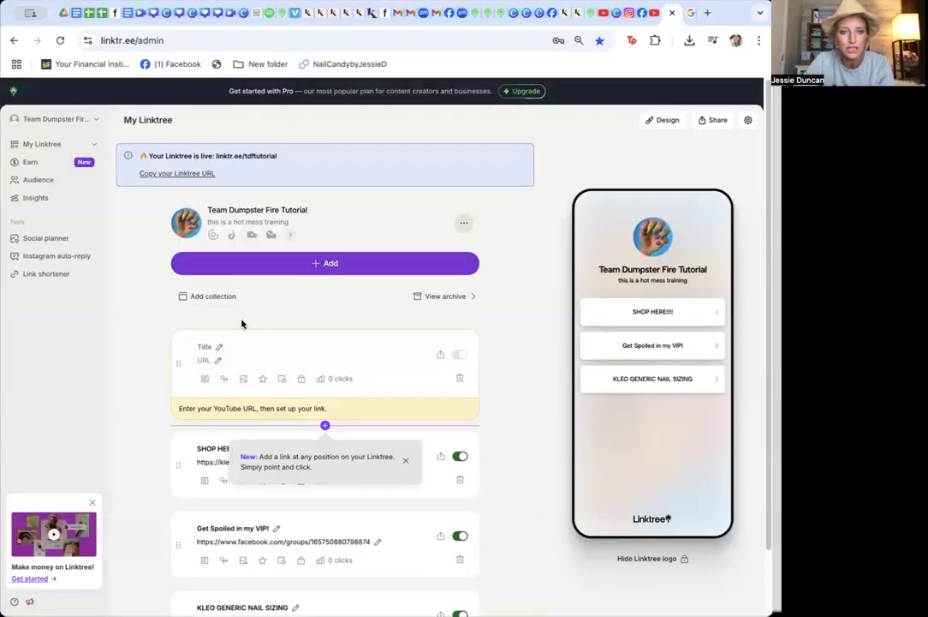
left_click(202, 349)
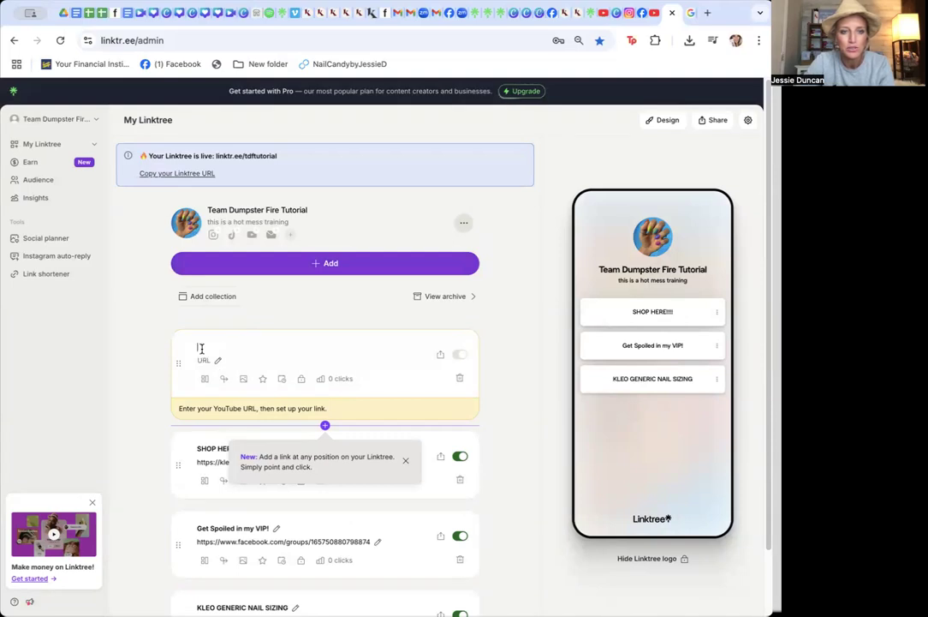
left_click(200, 359)
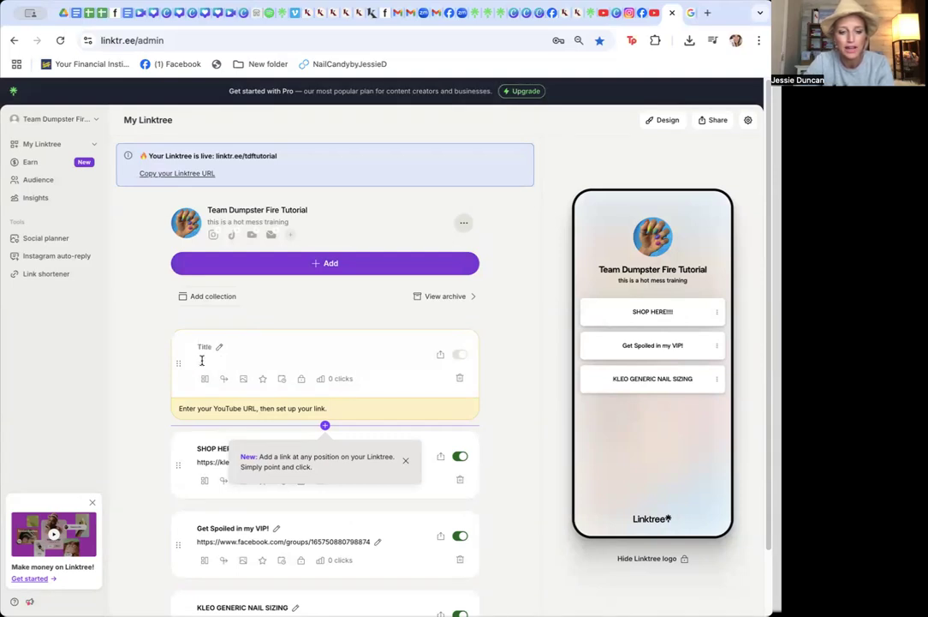
key("ctrl+v")
scroll(202, 360, "down", 3)
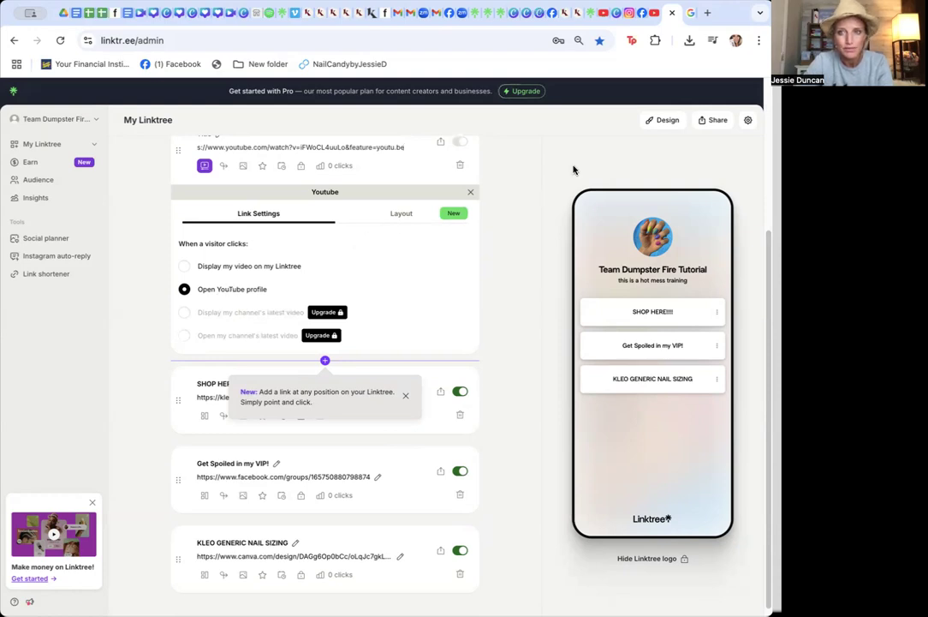
scroll(759, 239, "up", 1)
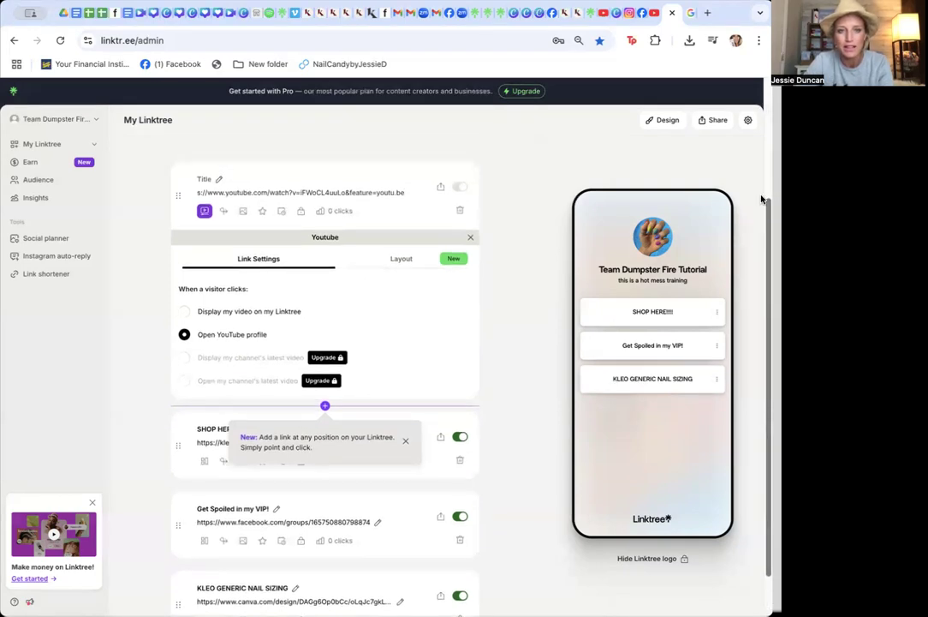
scroll(221, 246, "up", 1)
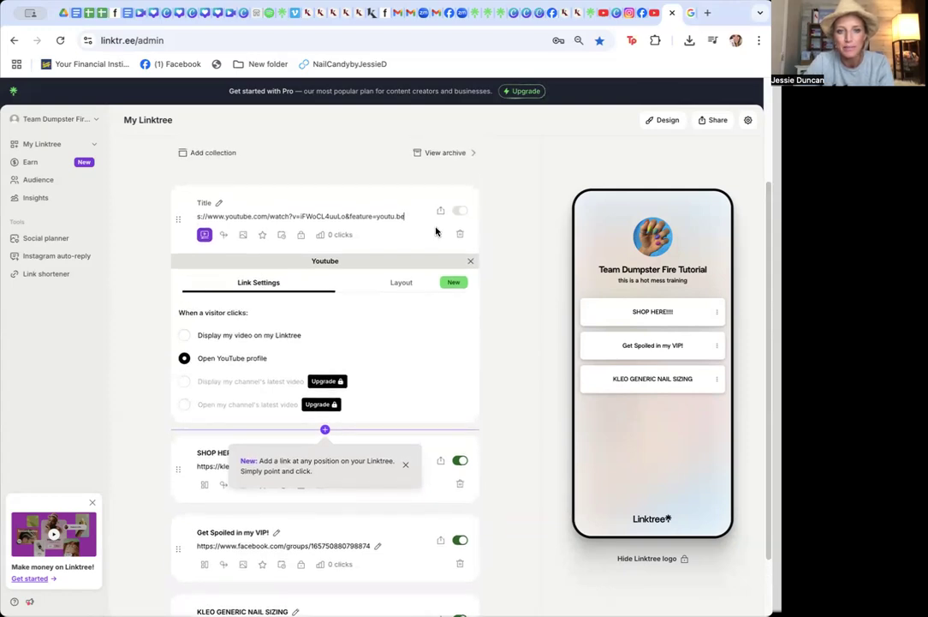
left_click(762, 204)
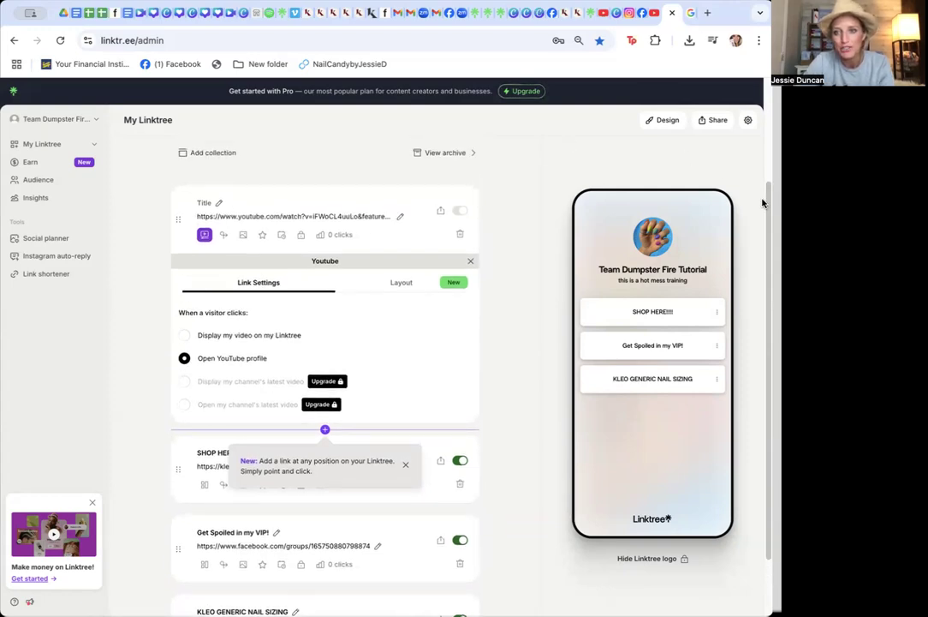
scroll(705, 190, "up", 2)
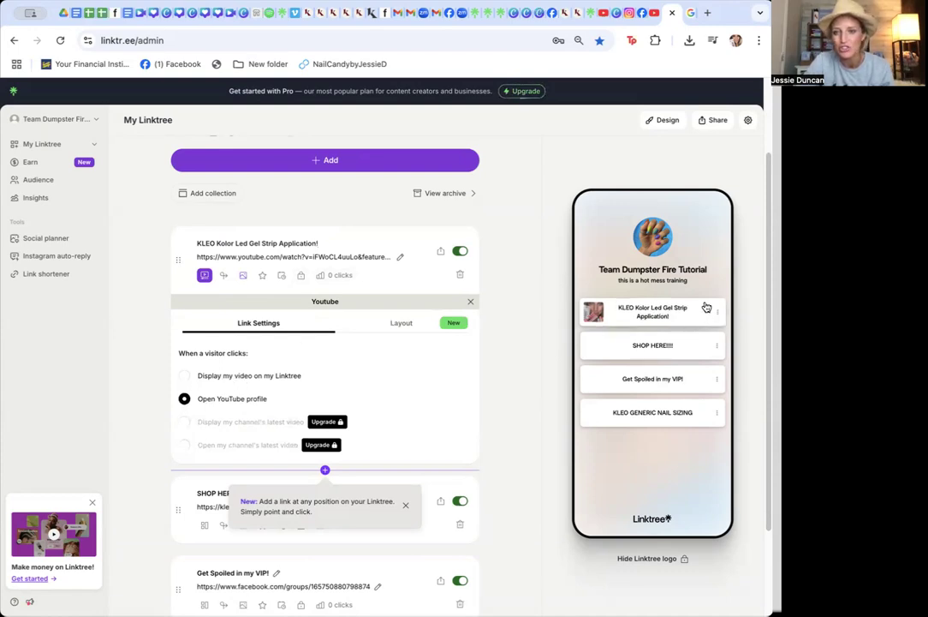
Set the video link to display the video on the Linktree and play it in the preview
left_click(217, 381)
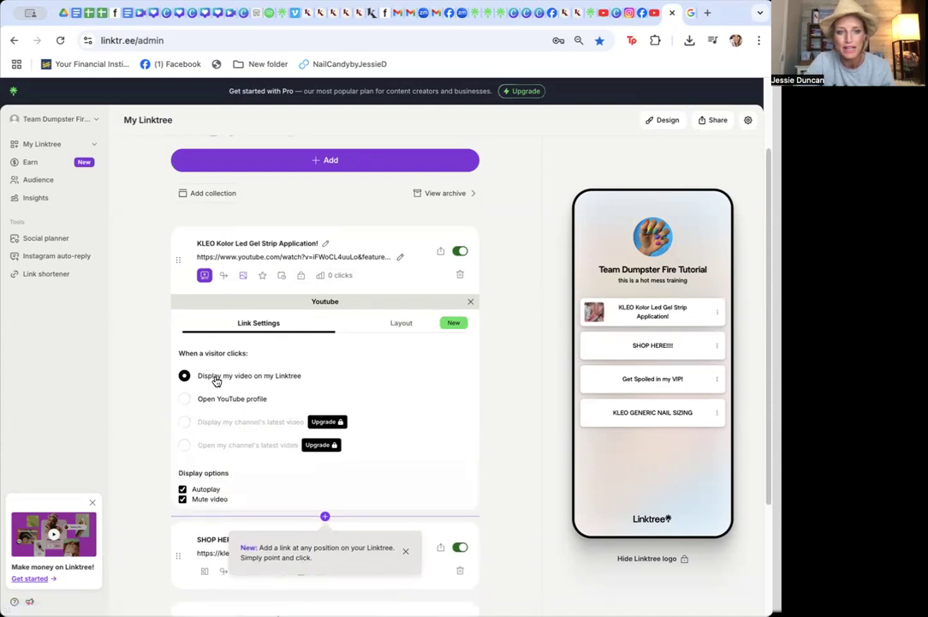
left_click(534, 420)
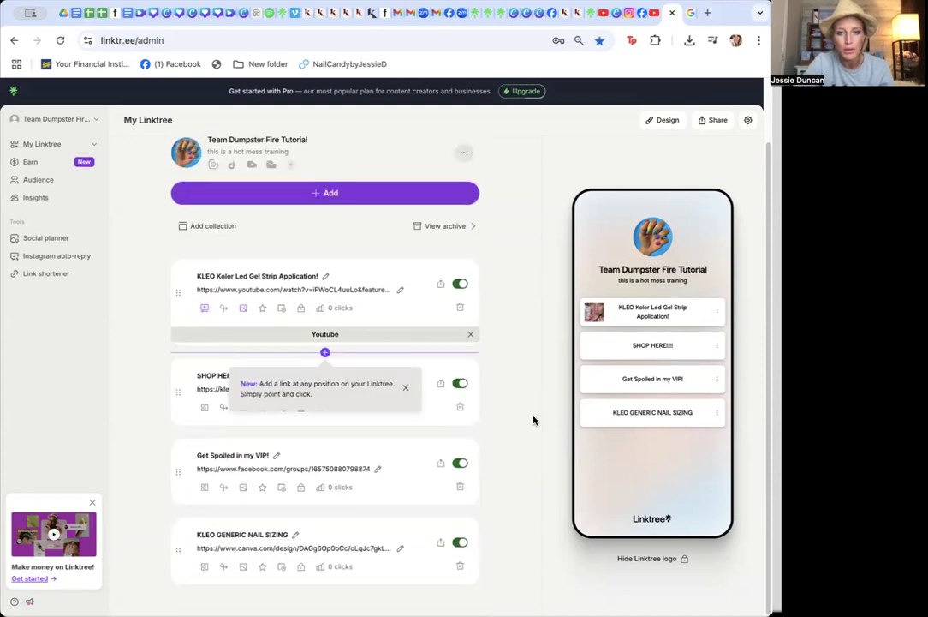
left_click(641, 316)
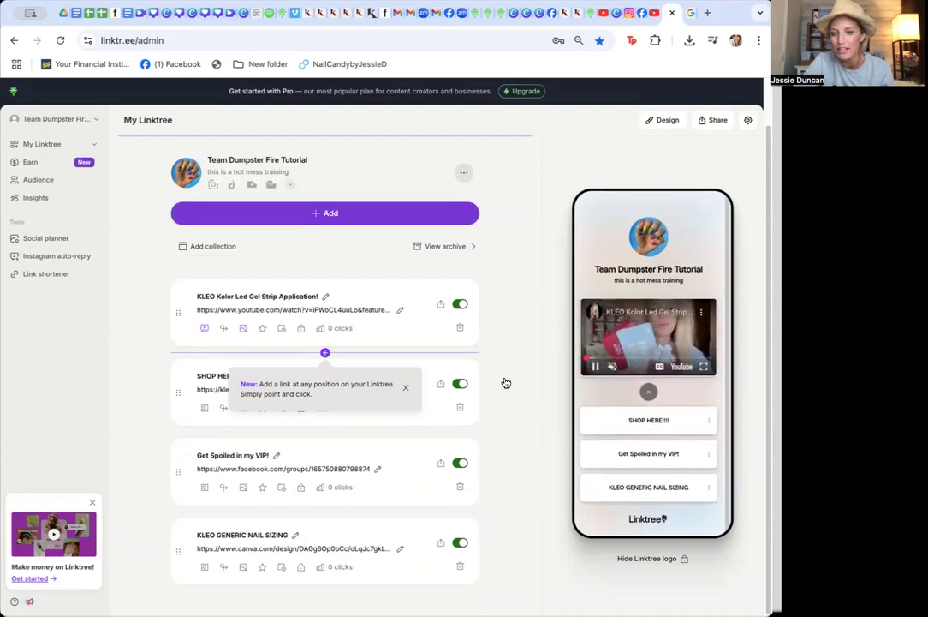
left_click(600, 364)
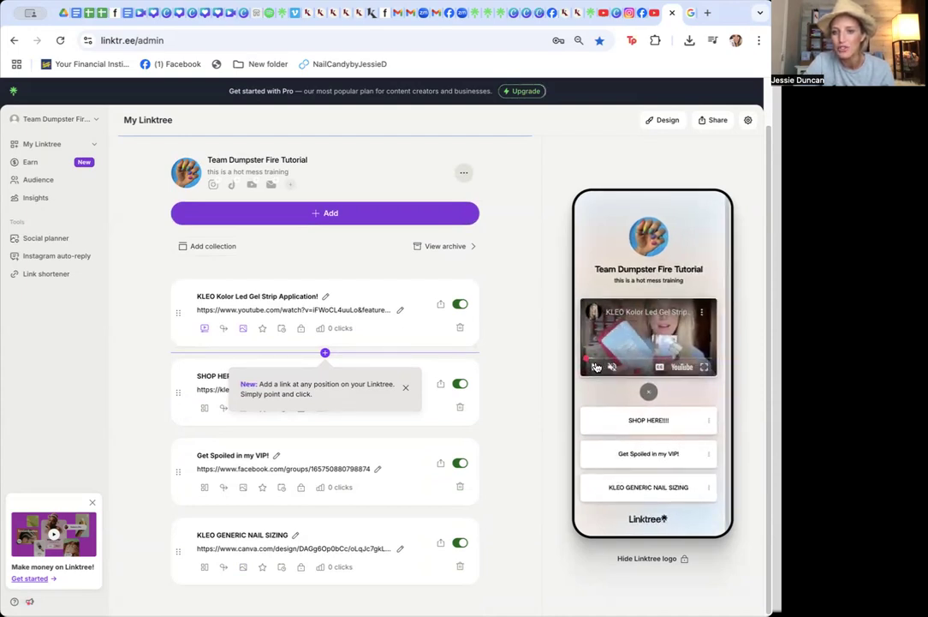
left_click(648, 391)
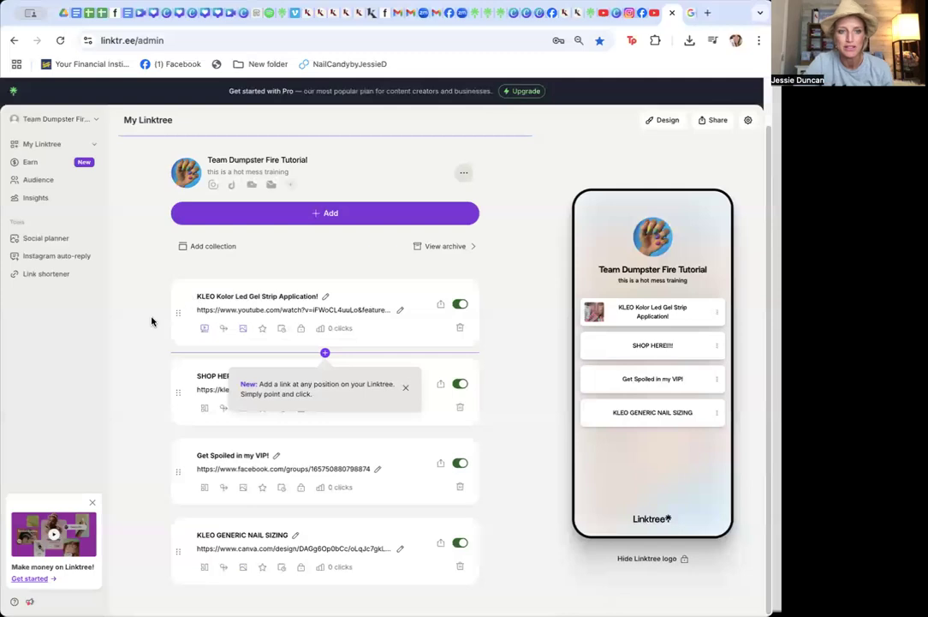
Move the KLEO Kolor Led Gel Strip Application! link to the bottom of the list
left_click_drag(178, 310, 178, 535)
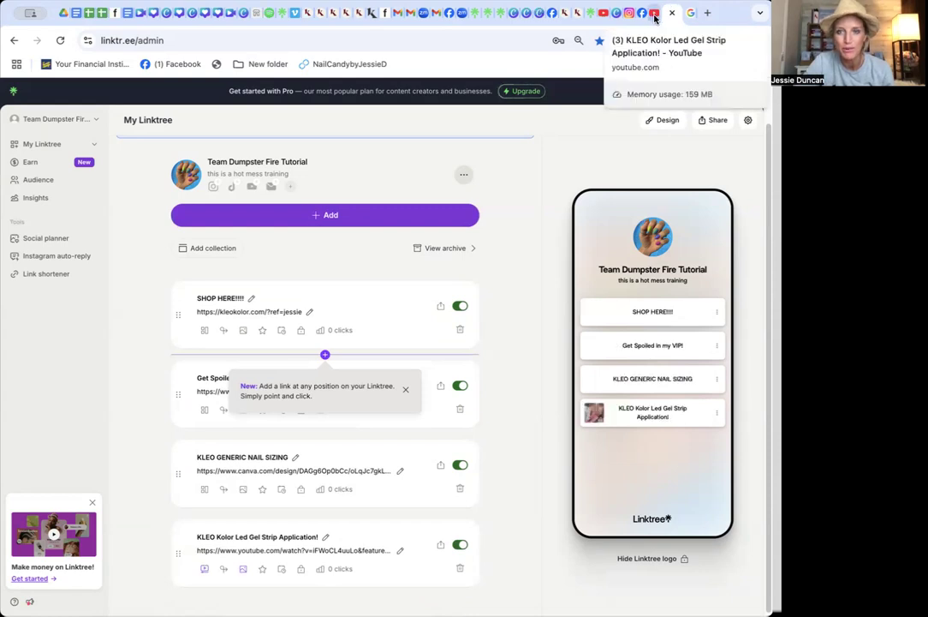
Open the LED Gel Removal video from the Kleo Customers Linktree and copy its YouTube URL
left_click(586, 16)
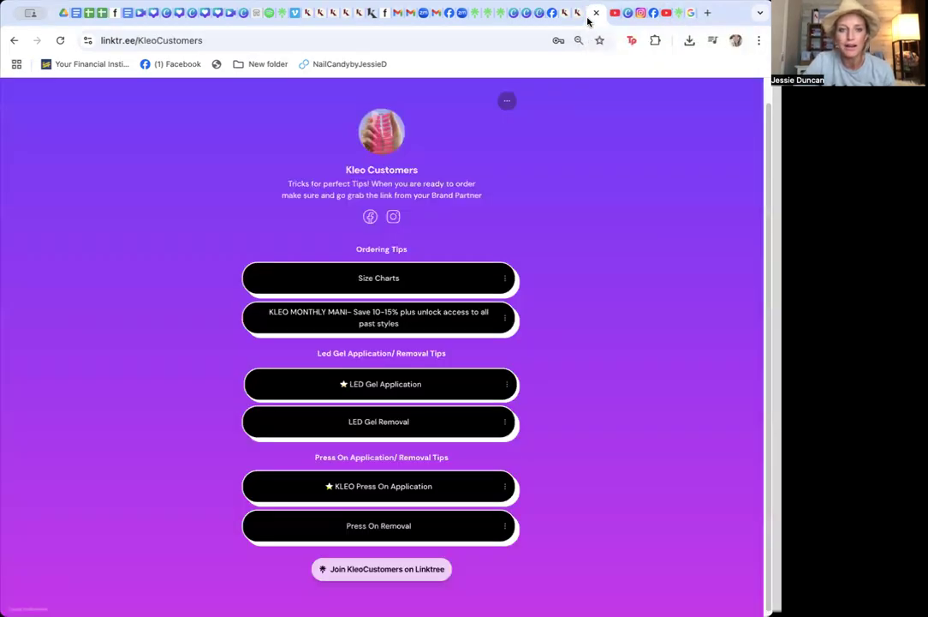
left_click(337, 424)
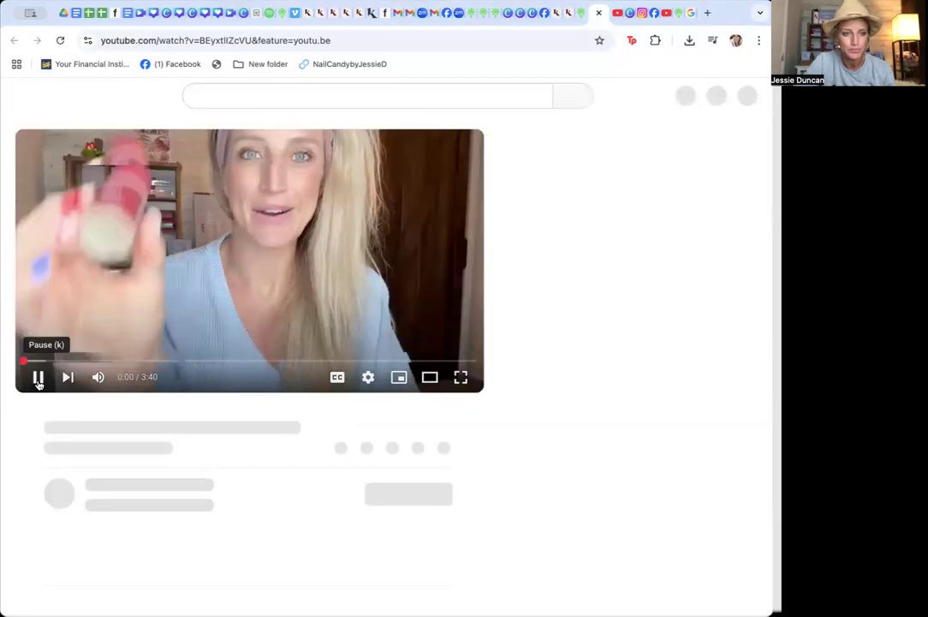
left_click(106, 40)
left_click(107, 40)
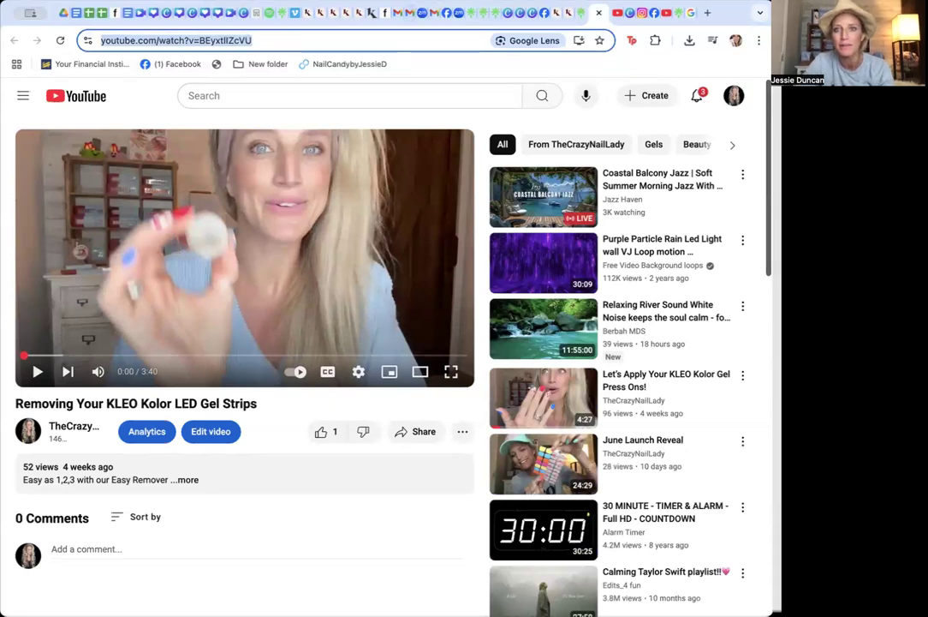
left_click(583, 14)
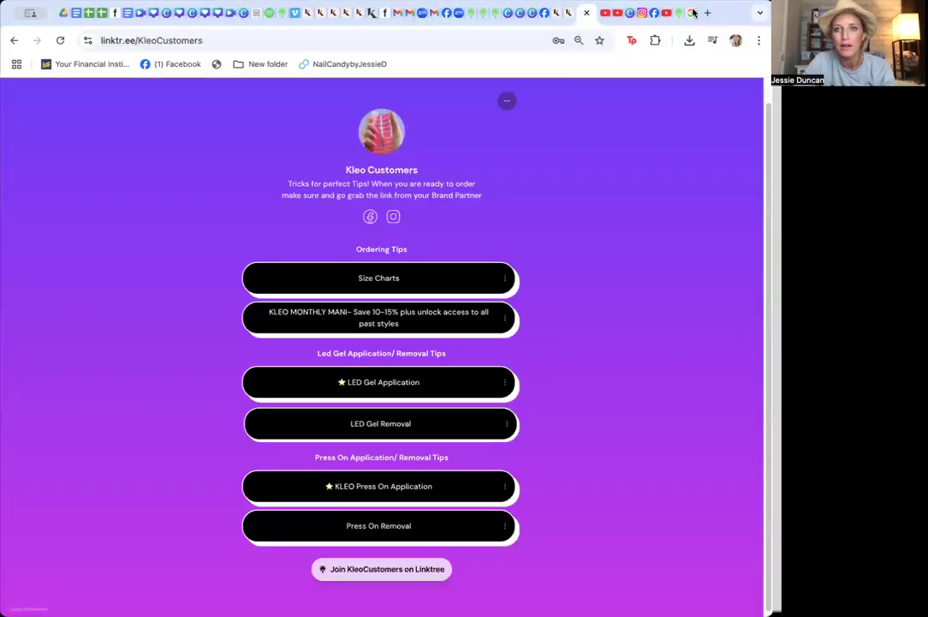
Add a YouTube link with the copied removal video URL and set it to display the video on the Linktree
left_click(585, 14)
left_click(350, 214)
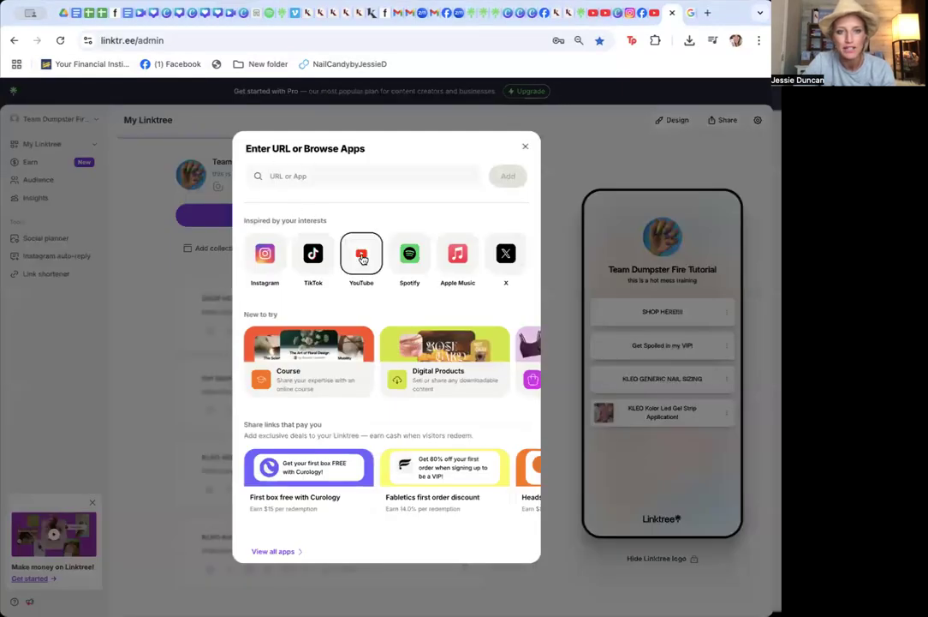
left_click(362, 254)
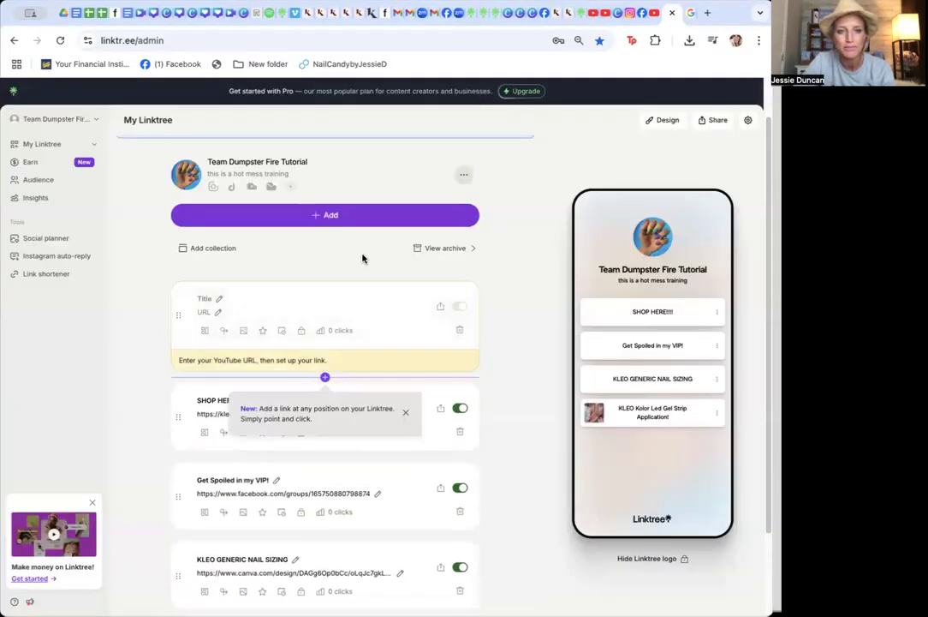
type("https://www.youtube.com/watch?v=BEyxtIlZcVU")
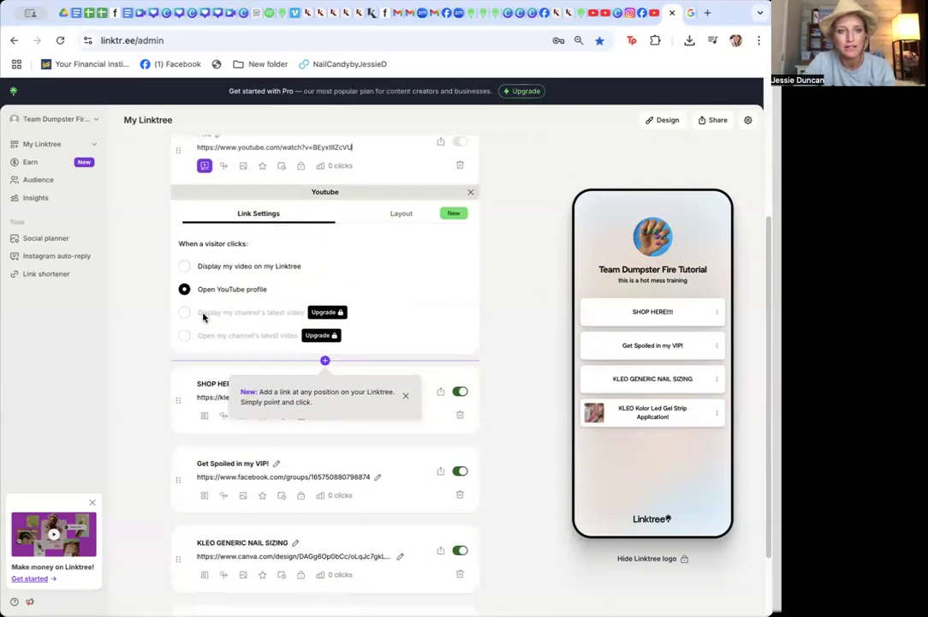
left_click(185, 265)
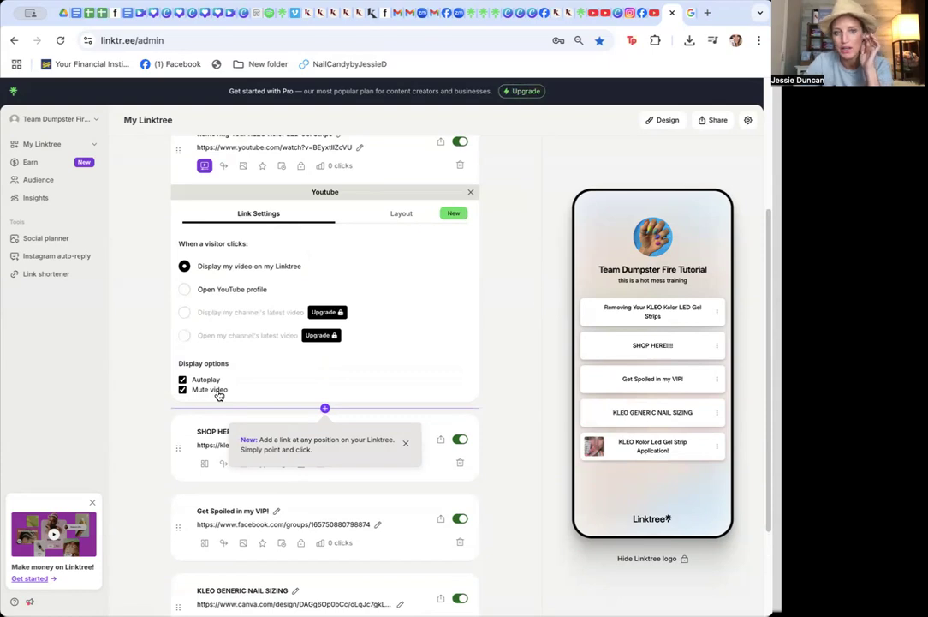
left_click(471, 195)
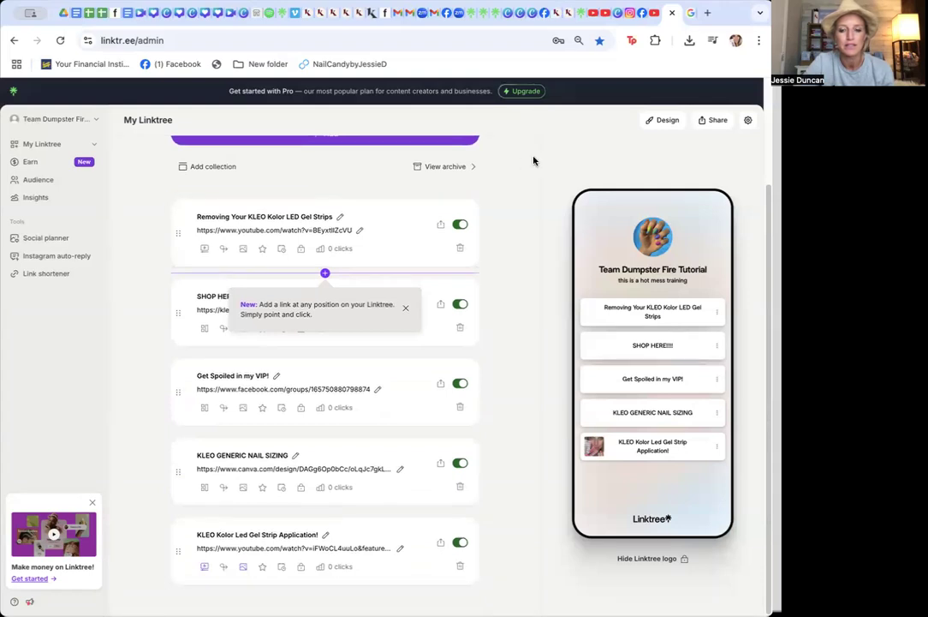
Add a new collection titled LED GEL STRIPS
left_click_drag(172, 234, 181, 533)
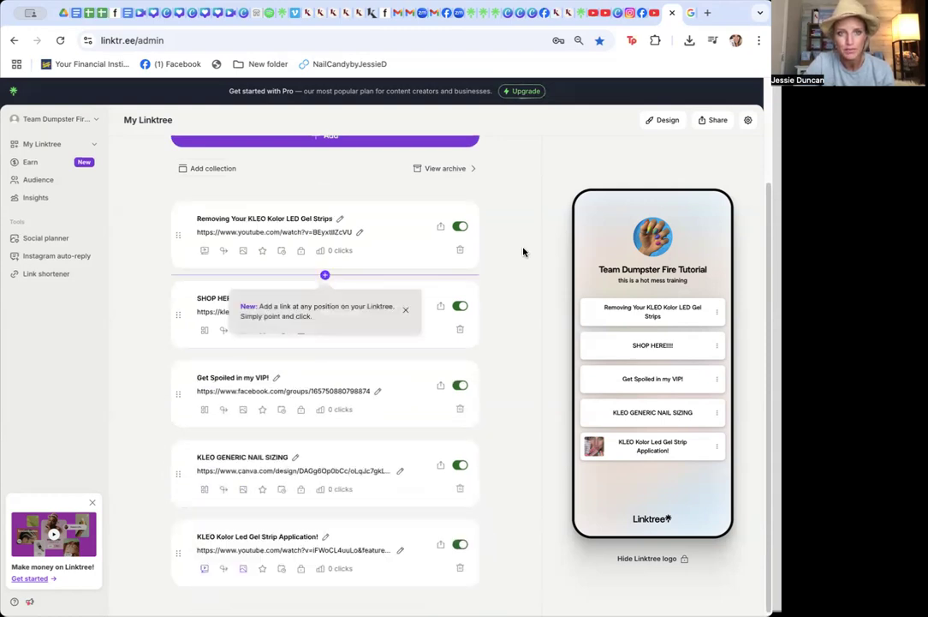
left_click(213, 174)
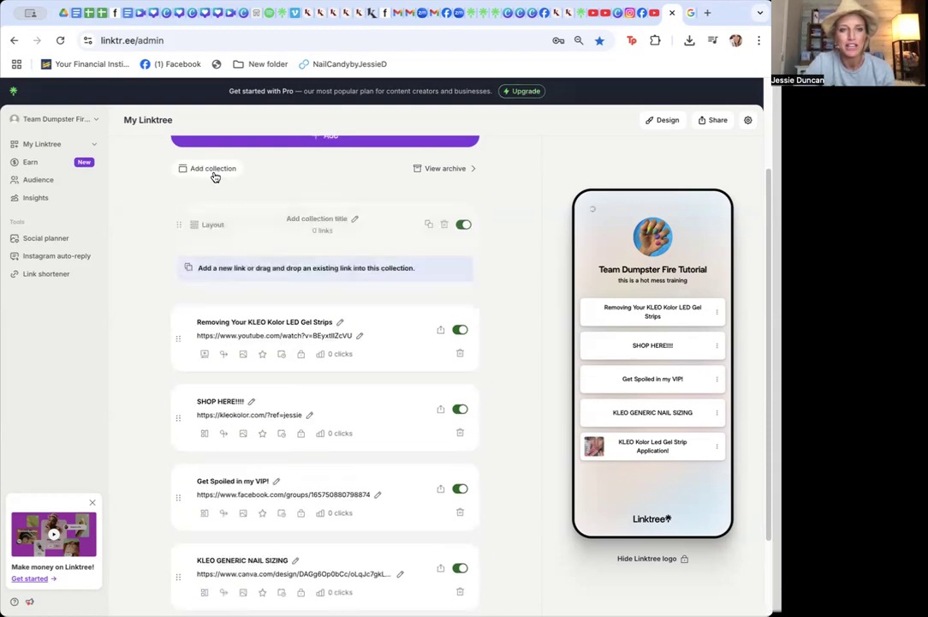
left_click(314, 225)
type("L")
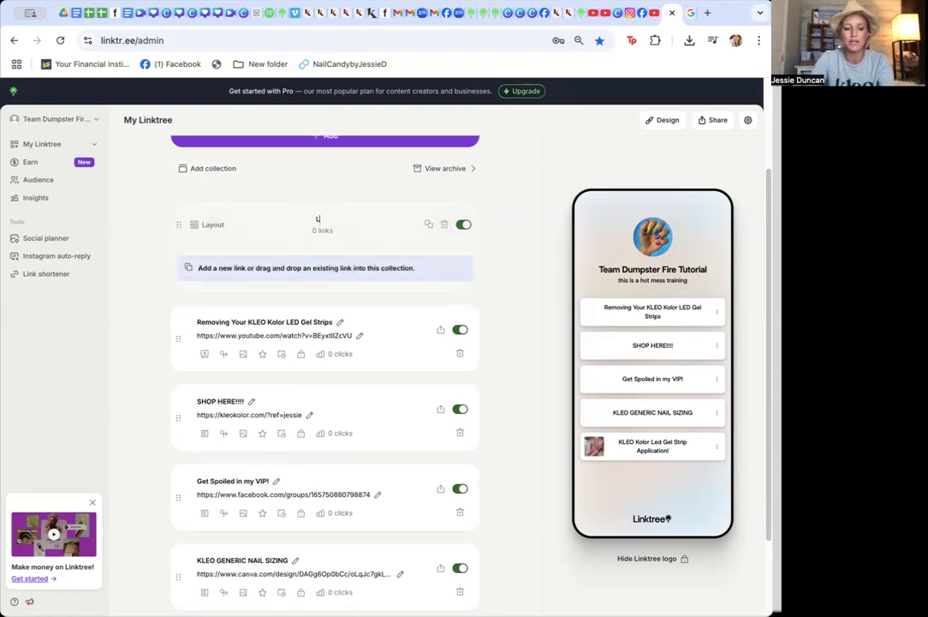
type("ED GEL STRIPS")
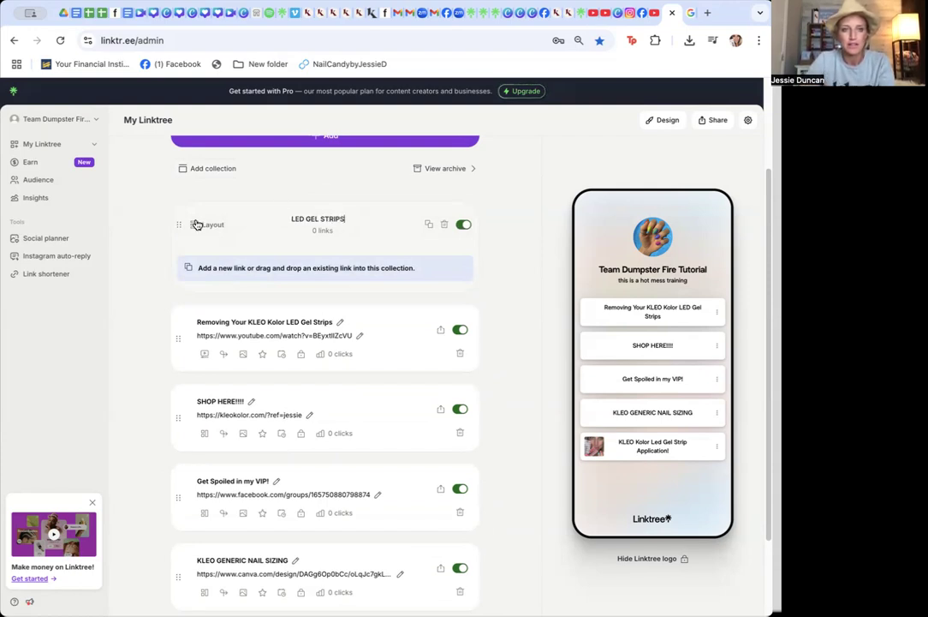
key("Return")
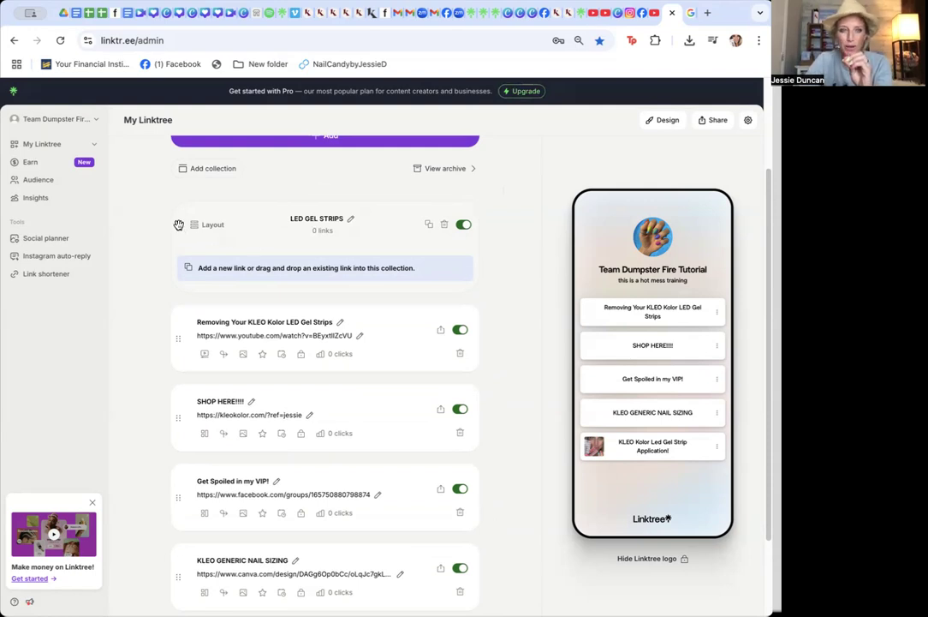
Move the LED GEL STRIPS collection below the Get Spoiled in my VIP! link
left_click_drag(178, 224, 166, 475)
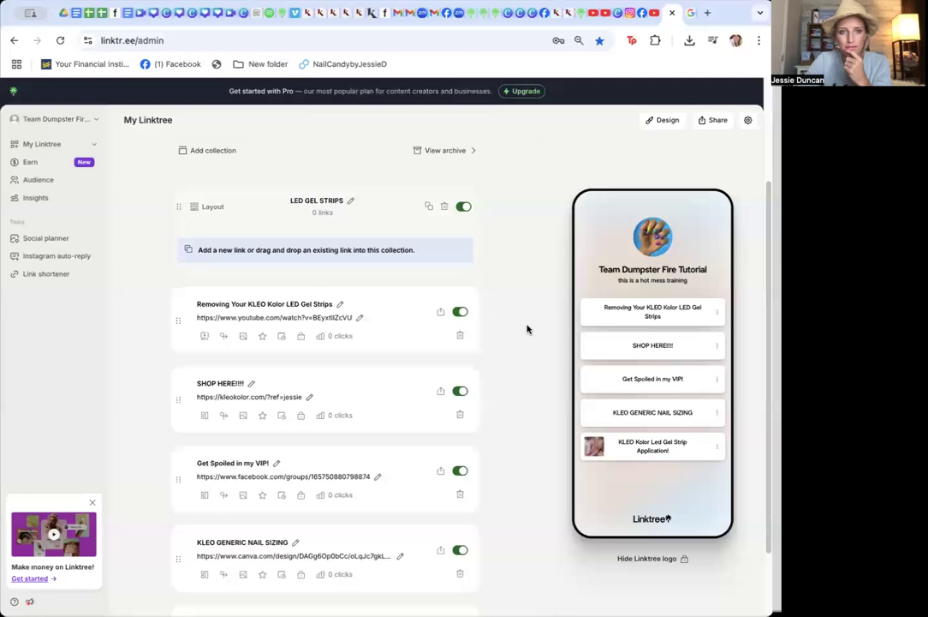
left_click_drag(183, 207, 193, 357)
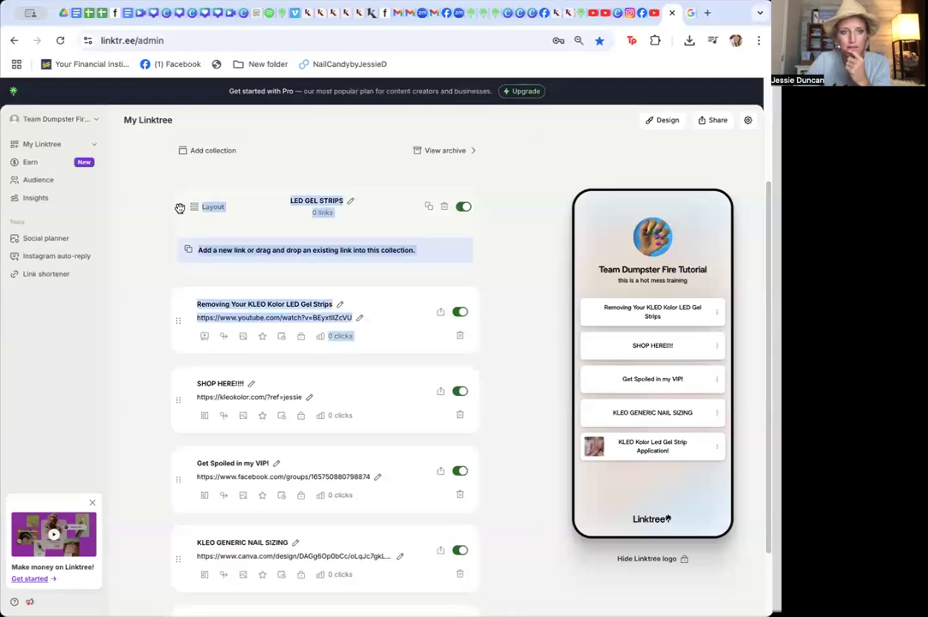
left_click_drag(178, 207, 187, 448)
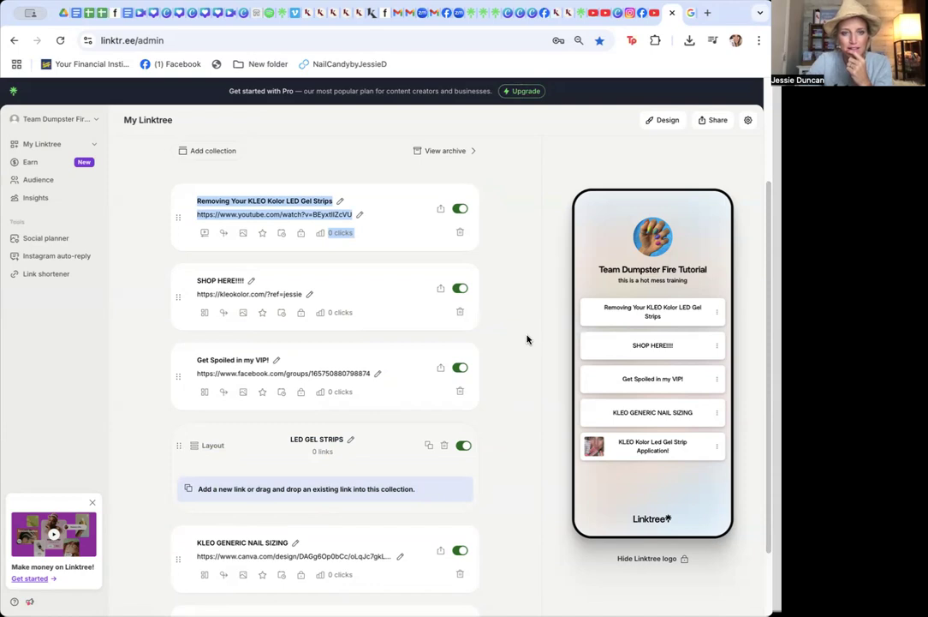
Move both KLEO LED gel strip video links into the LED GEL STRIPS collection and the nail sizing link above it
left_click_drag(175, 217, 213, 420)
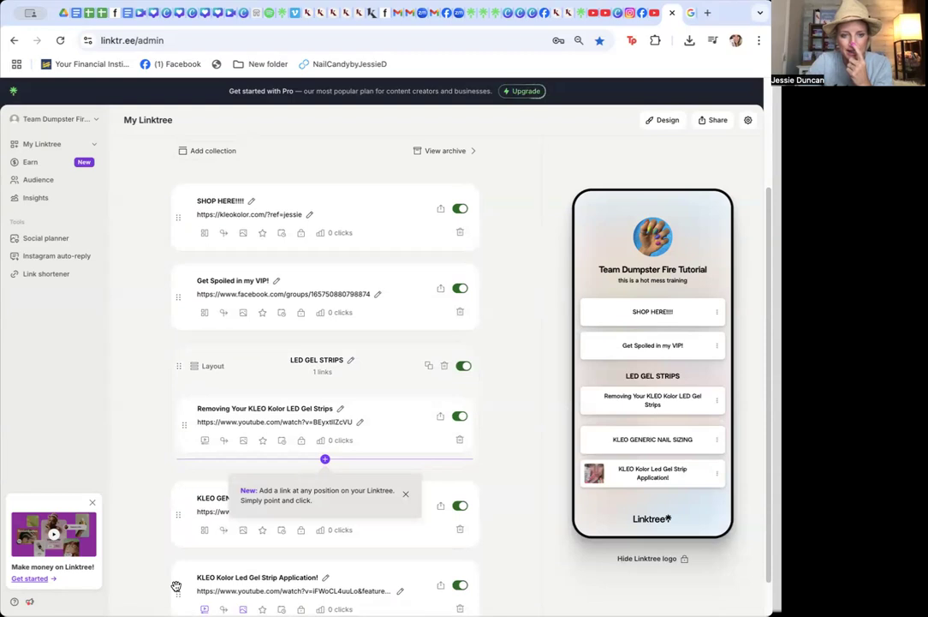
left_click_drag(176, 586, 207, 394)
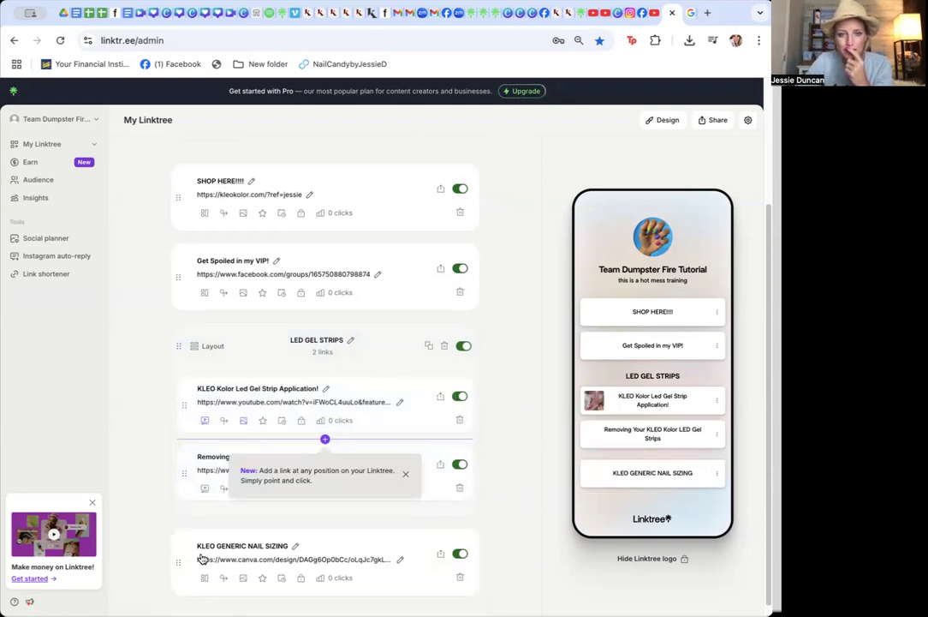
left_click_drag(180, 560, 194, 346)
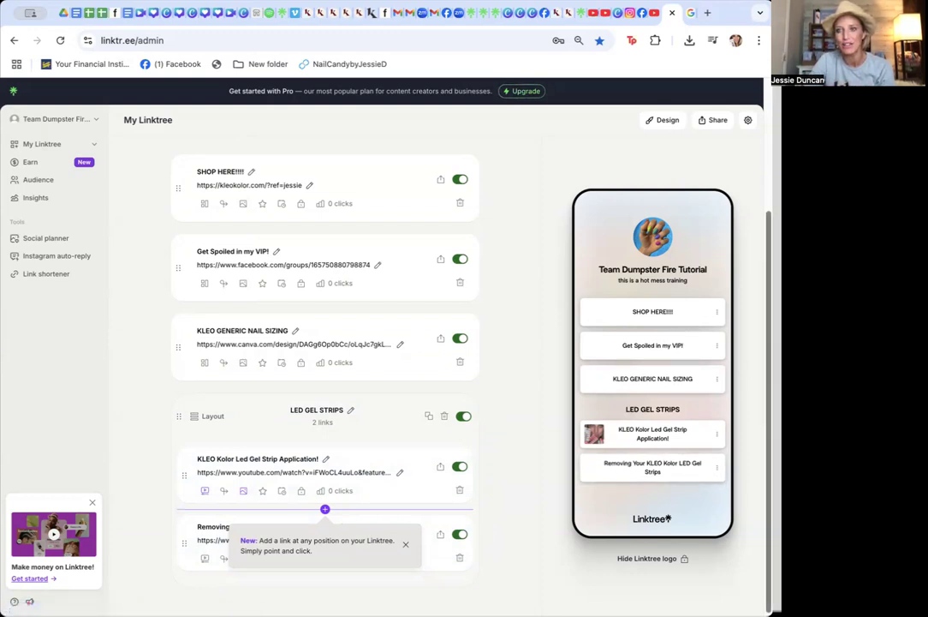
Add a new e-mail link by entering the contact e-mail address
scroll(756, 326, "down", 1)
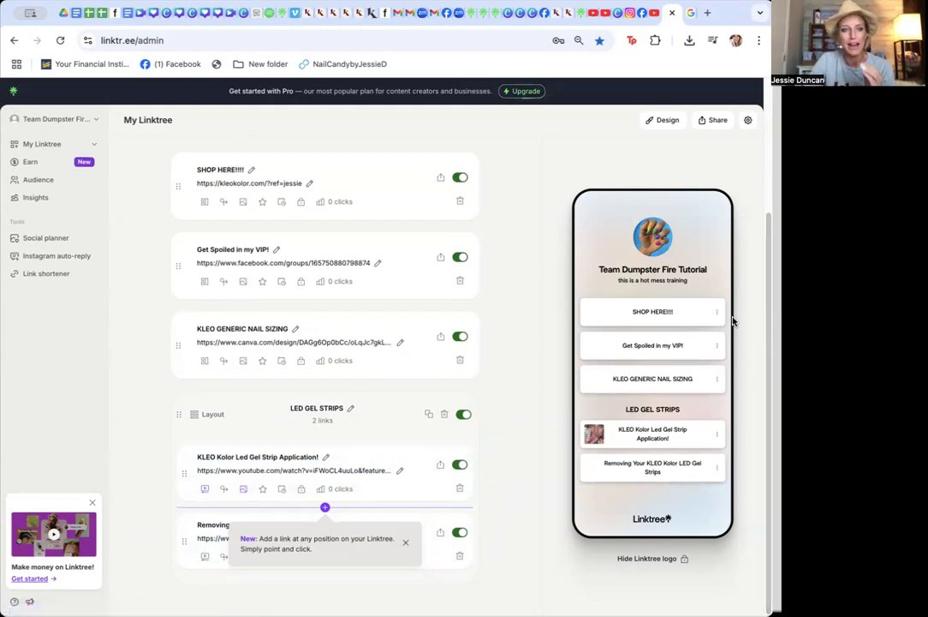
scroll(523, 226, "up", 5)
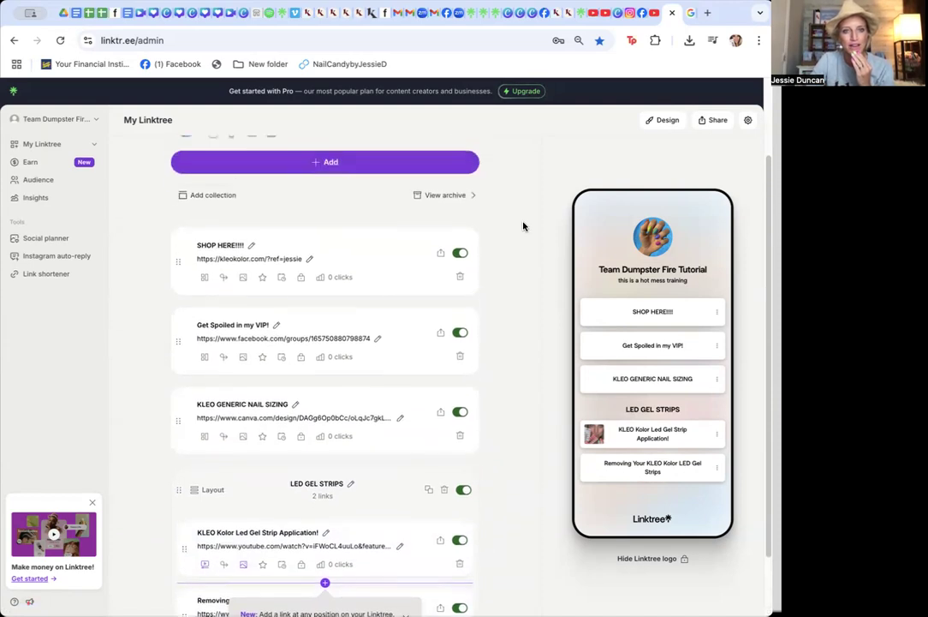
left_click(331, 263)
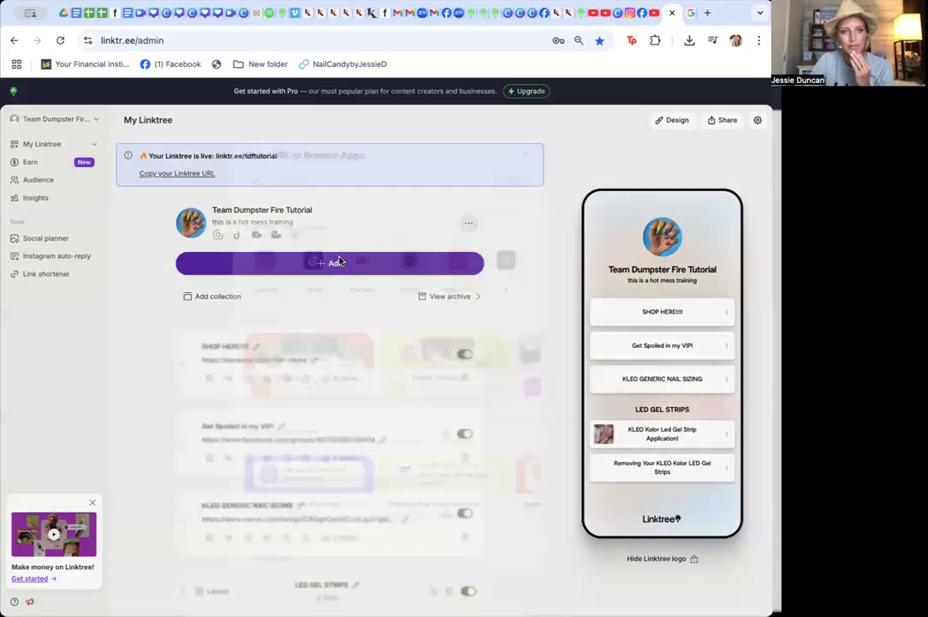
left_click(321, 175)
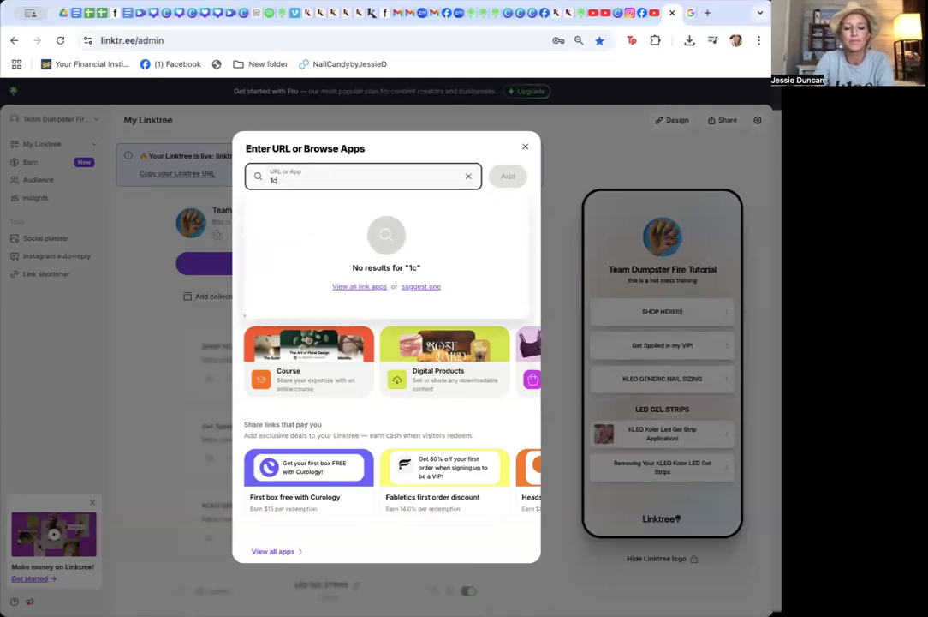
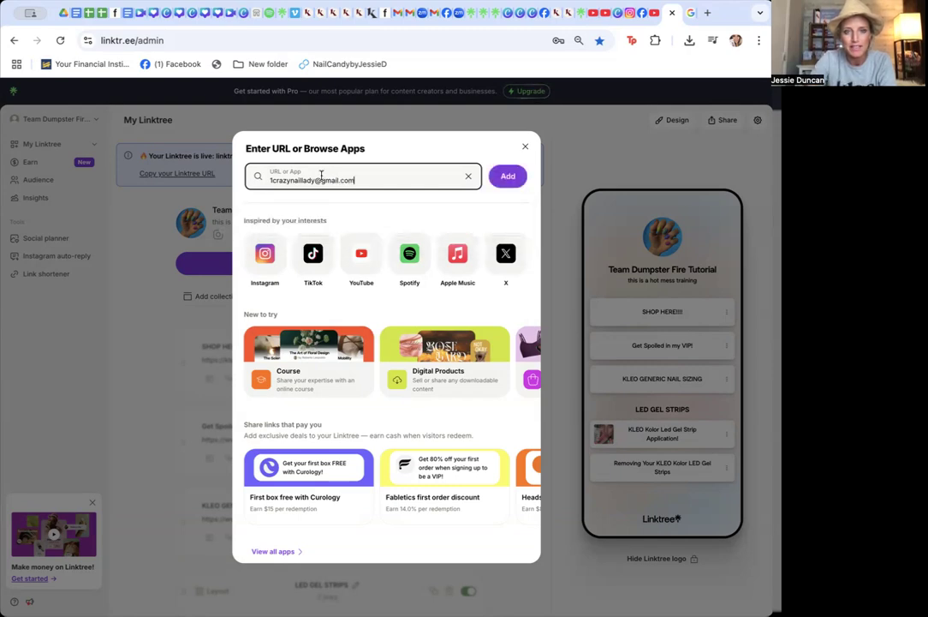
left_click(508, 175)
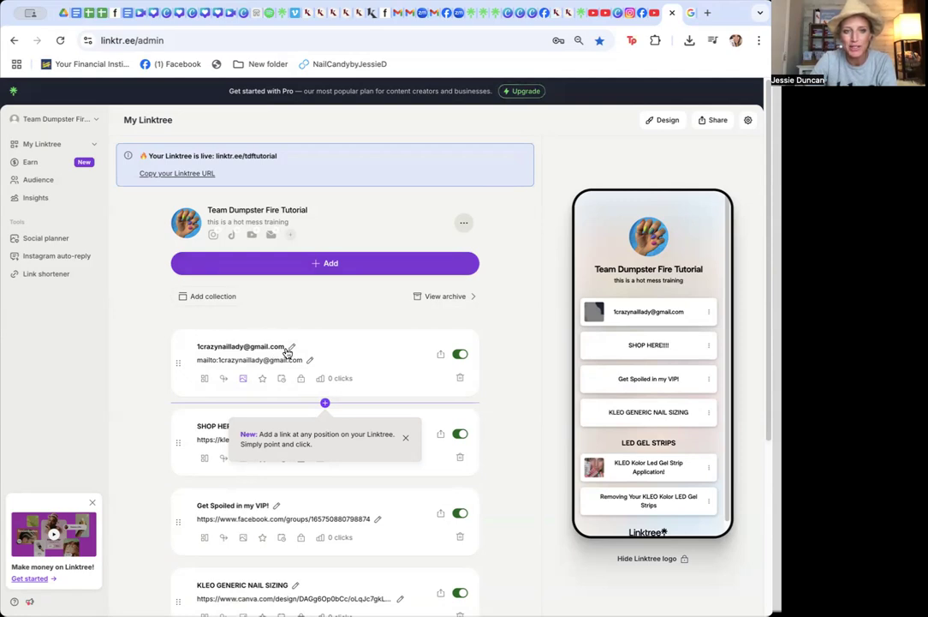
Rename the e-mail link's title to EMAIL ME!
left_click(286, 347)
left_click_drag(286, 347, 192, 346)
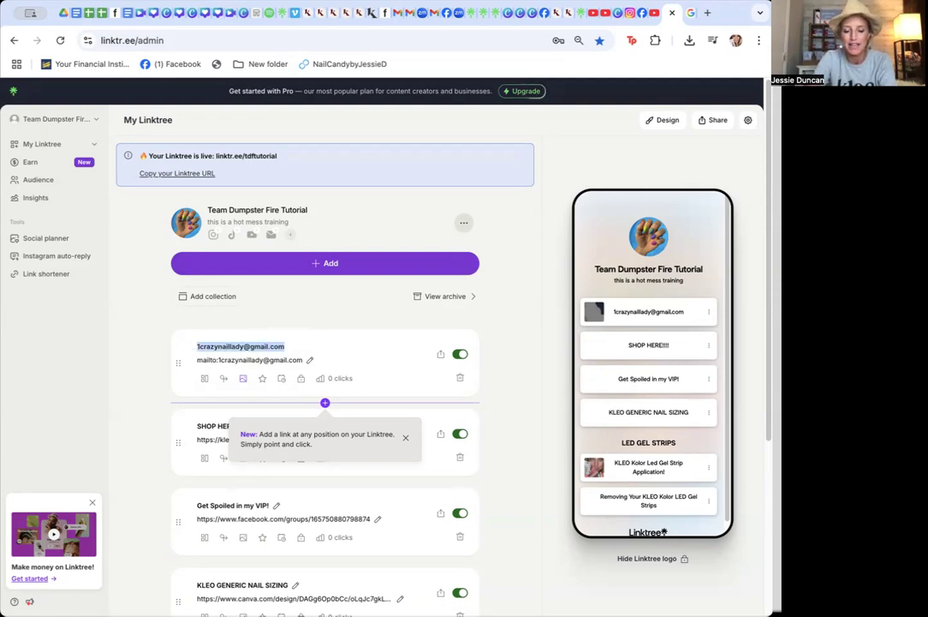
type("EMAIL ME!")
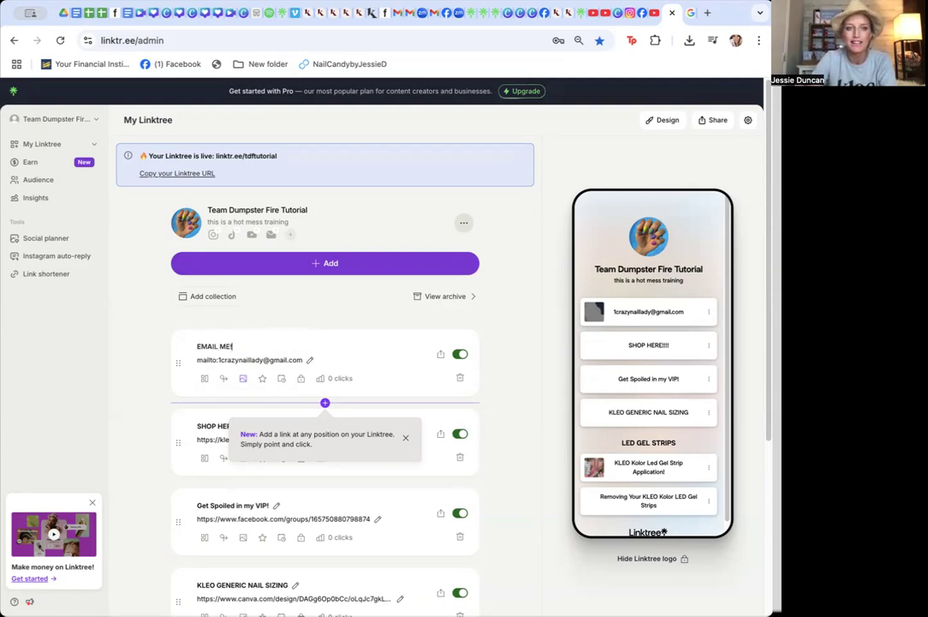
left_click(528, 344)
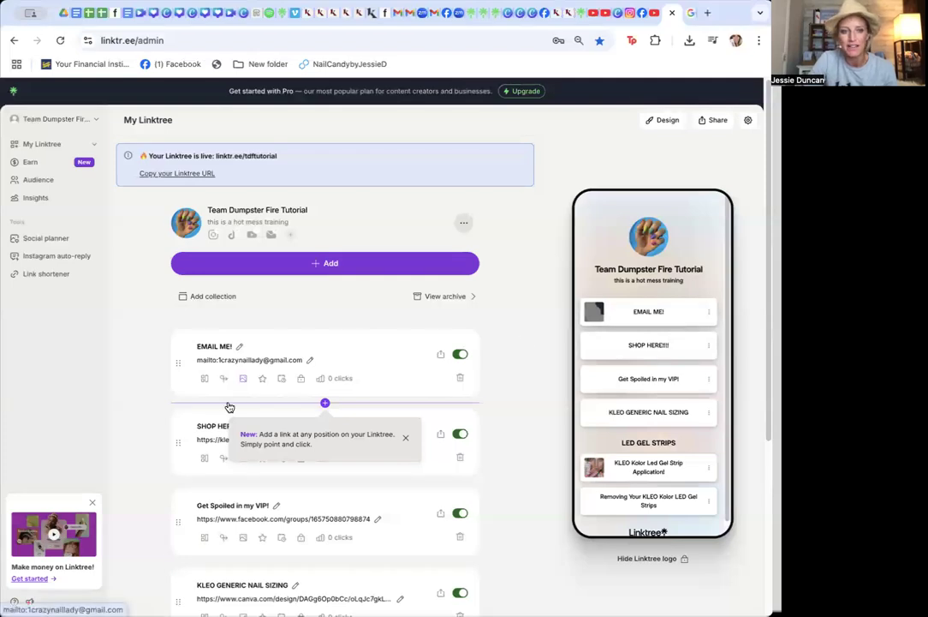
Move the EMAIL ME! link to the bottom of the list
left_click(243, 380)
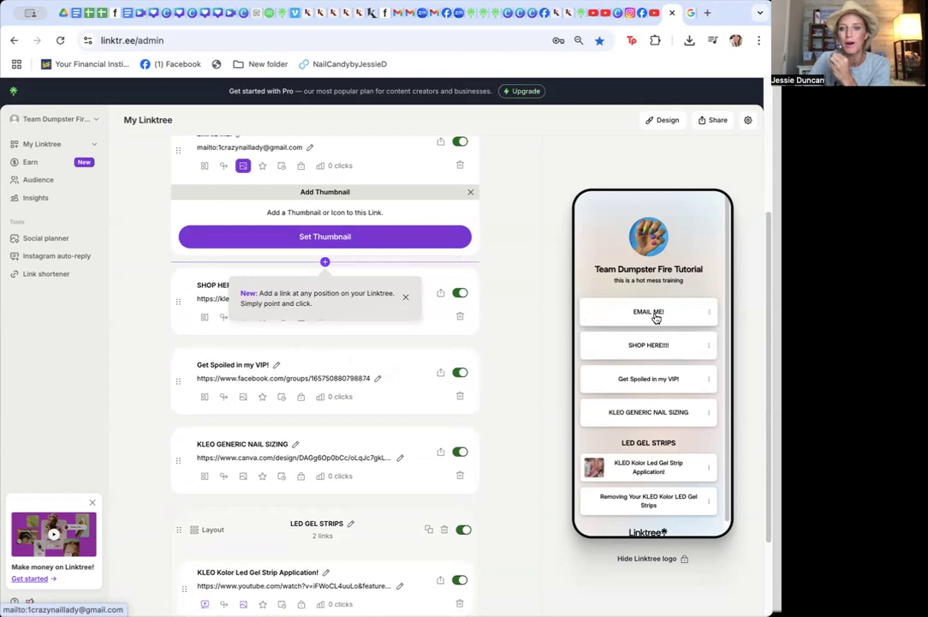
left_click(656, 317)
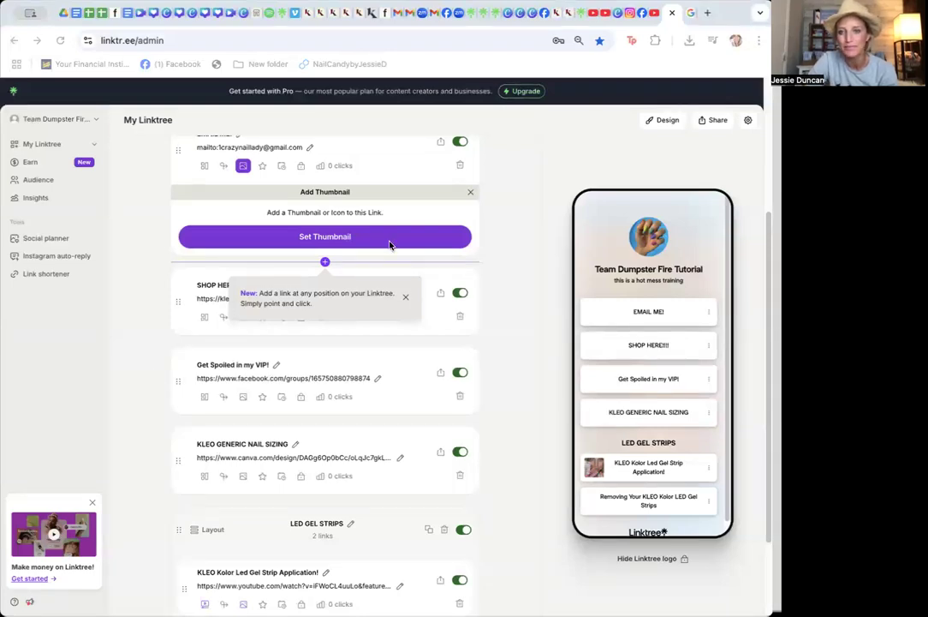
left_click(555, 144)
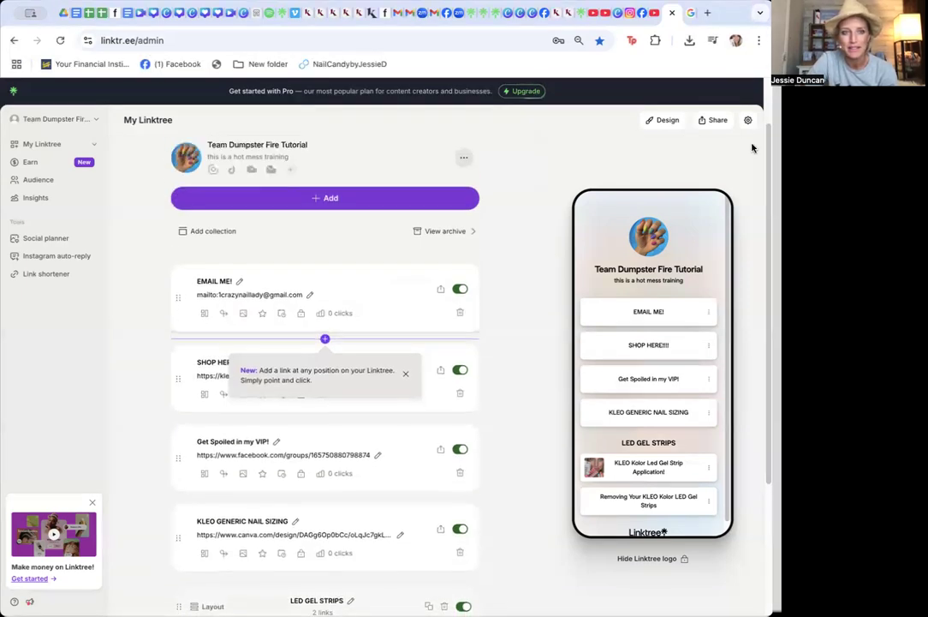
left_click_drag(174, 296, 166, 559)
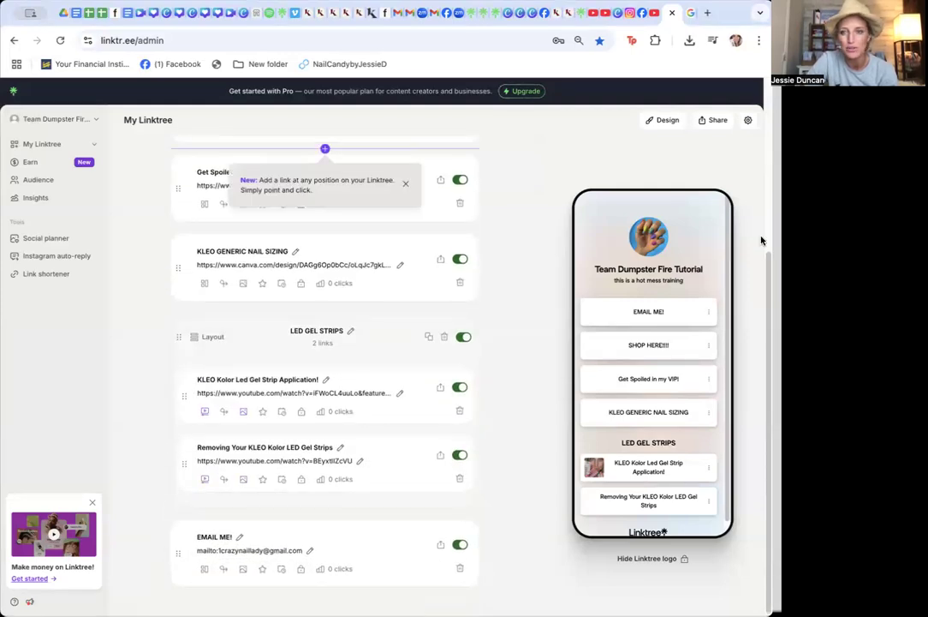
Open the design page and preview the Hero profile layout before returning to Classic
scroll(325, 343, "up", 5)
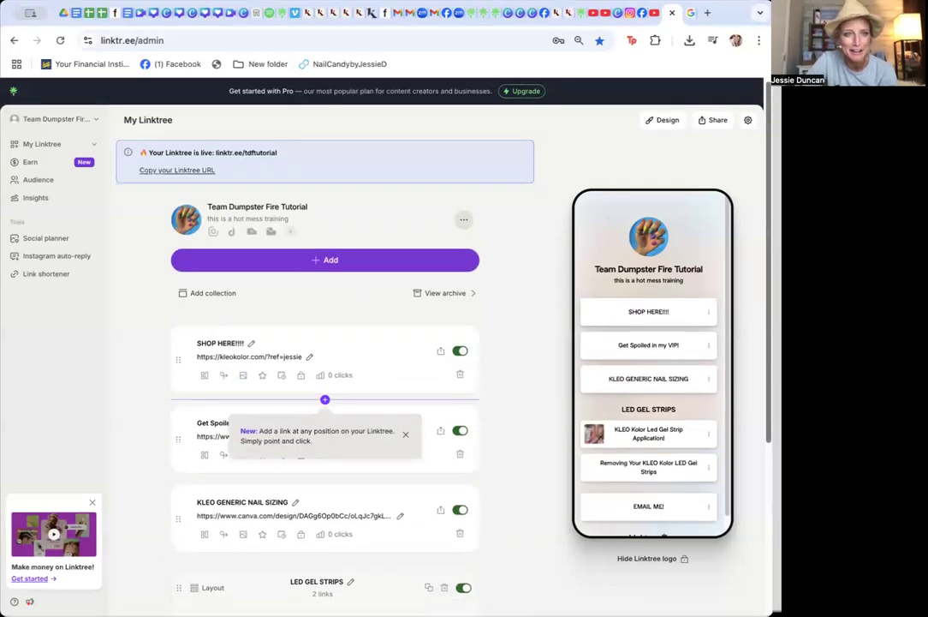
left_click(672, 120)
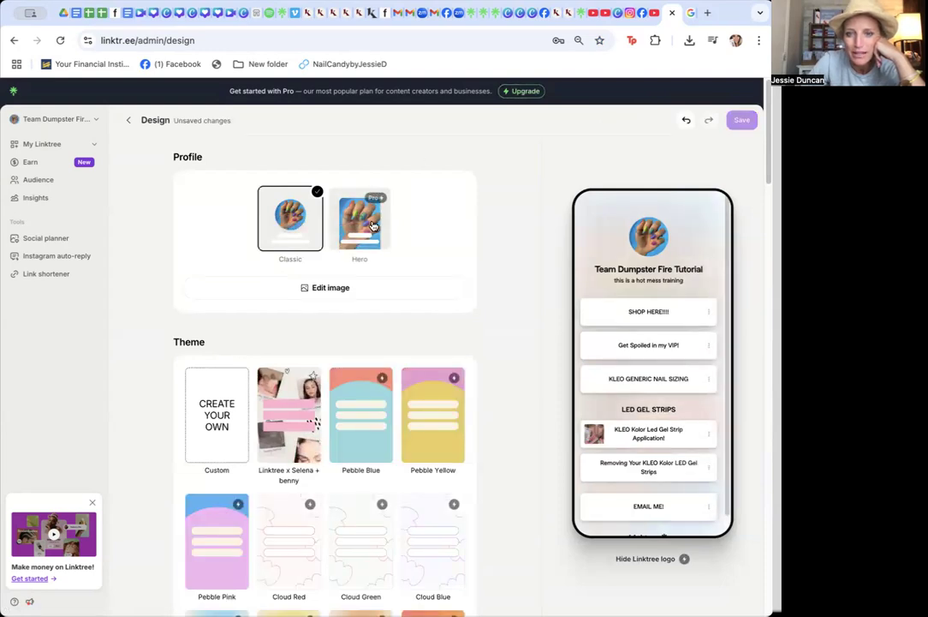
left_click(346, 231)
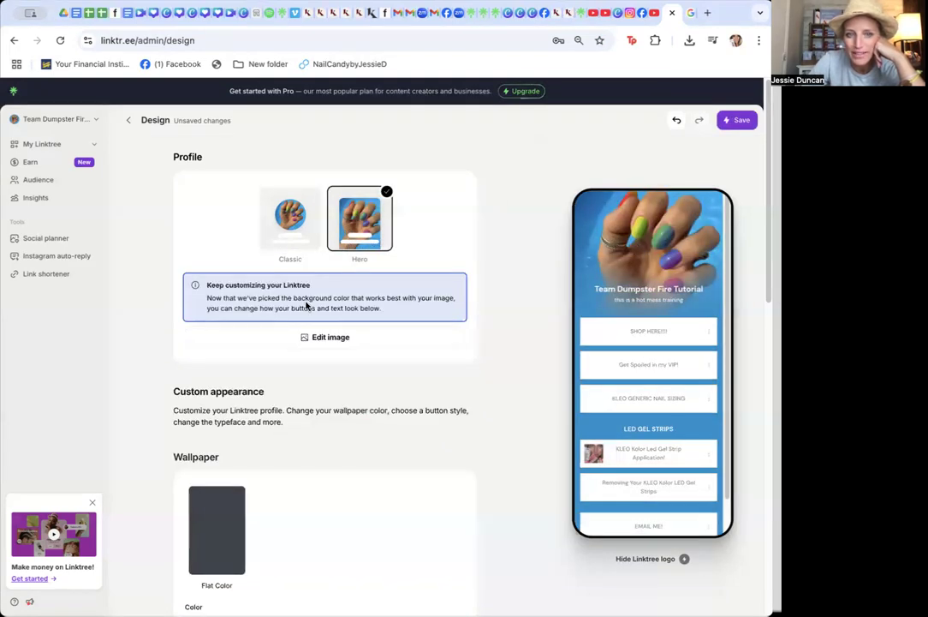
left_click(289, 216)
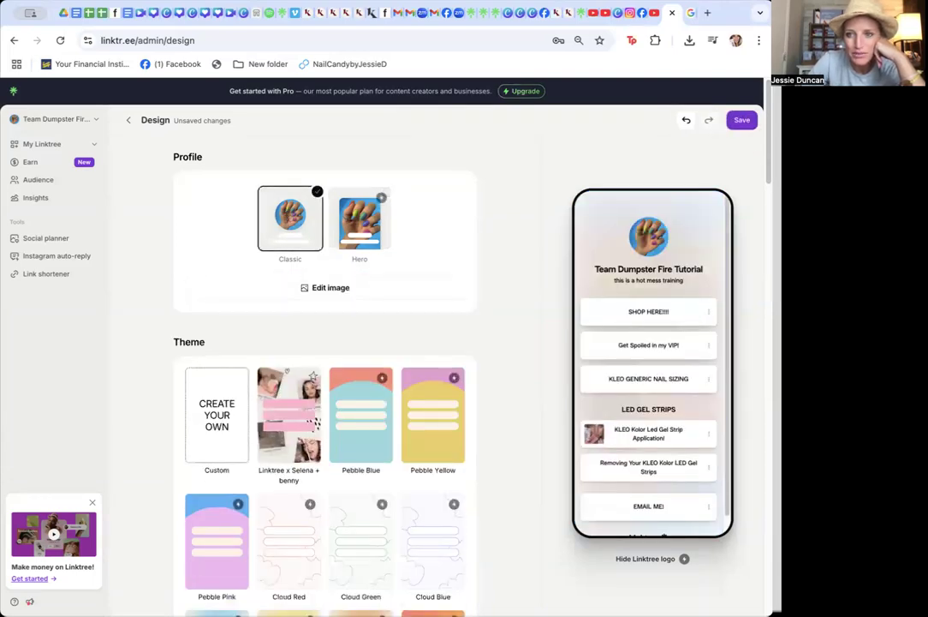
scroll(756, 187, "down", 3)
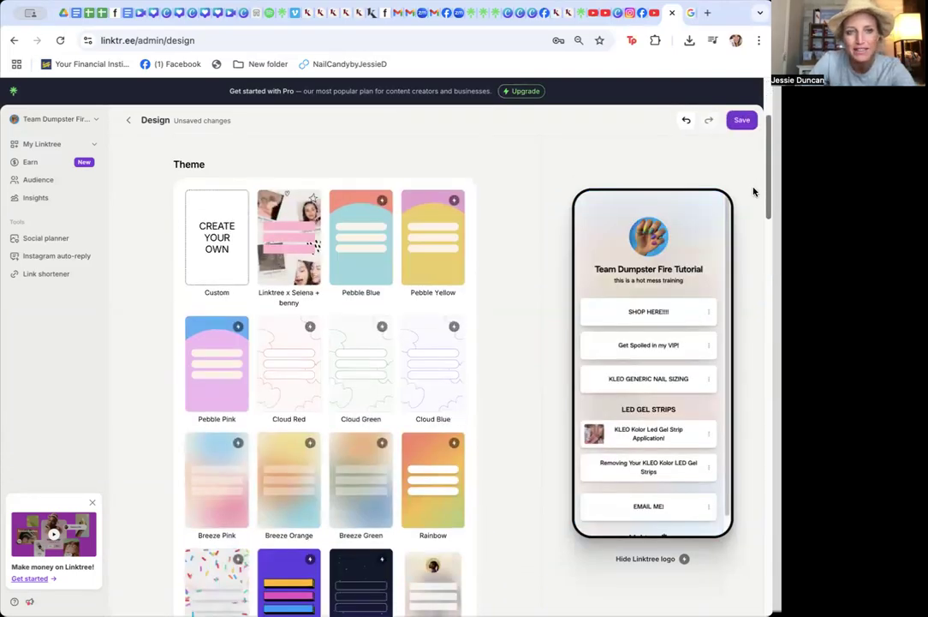
scroll(698, 251, "down", 5)
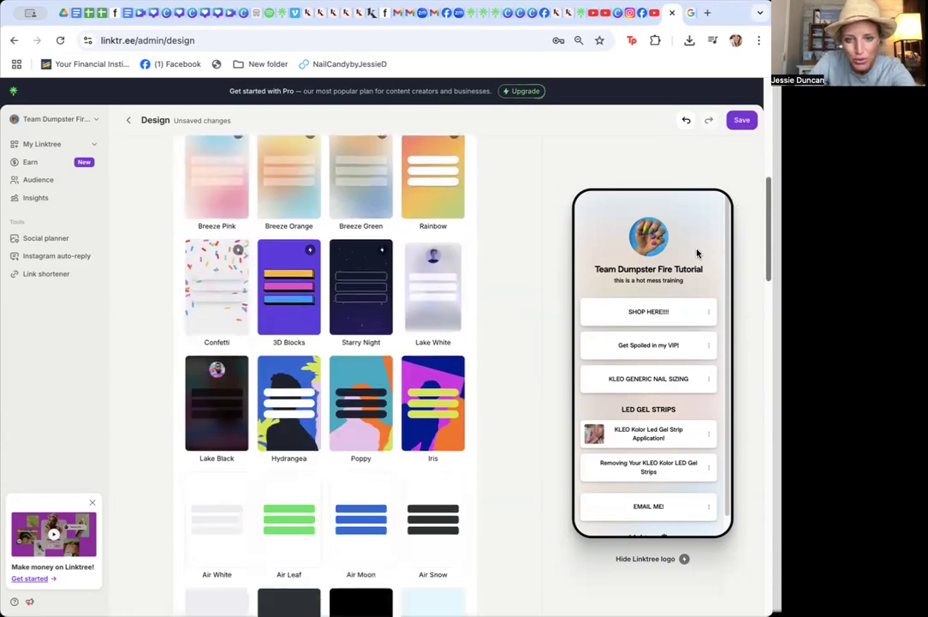
scroll(651, 304, "down", 8)
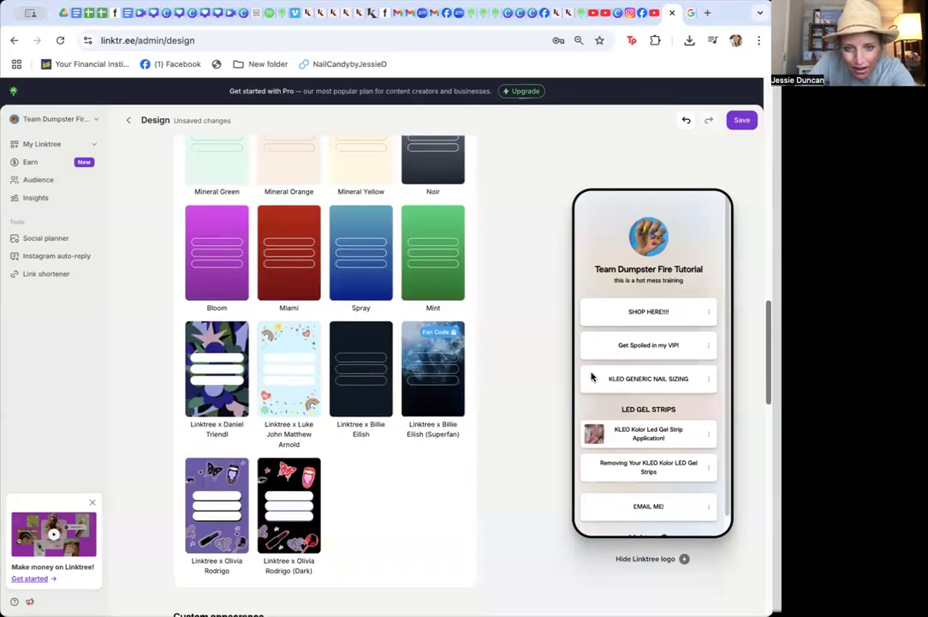
scroll(334, 285, "up", 6)
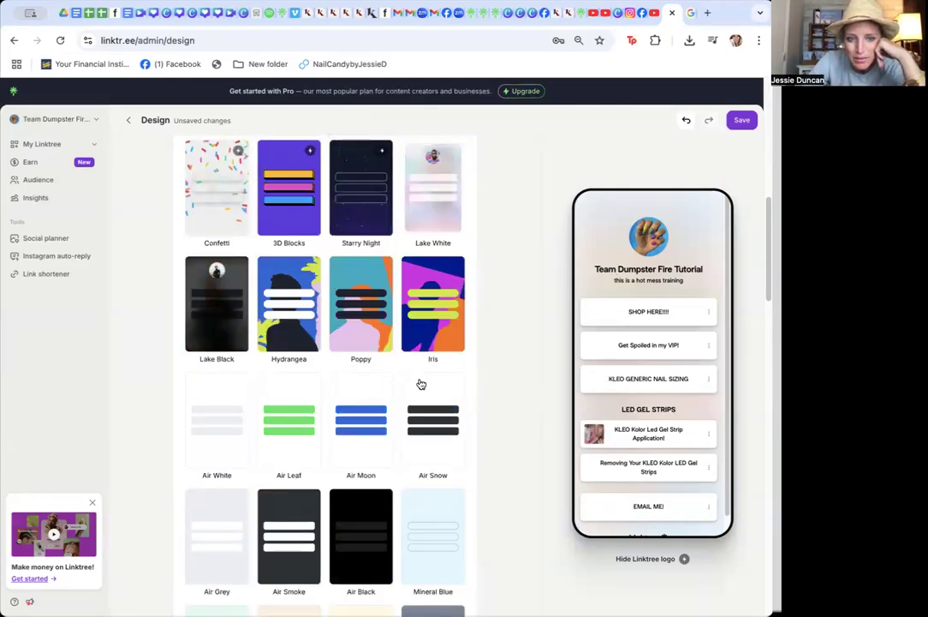
left_click(355, 403)
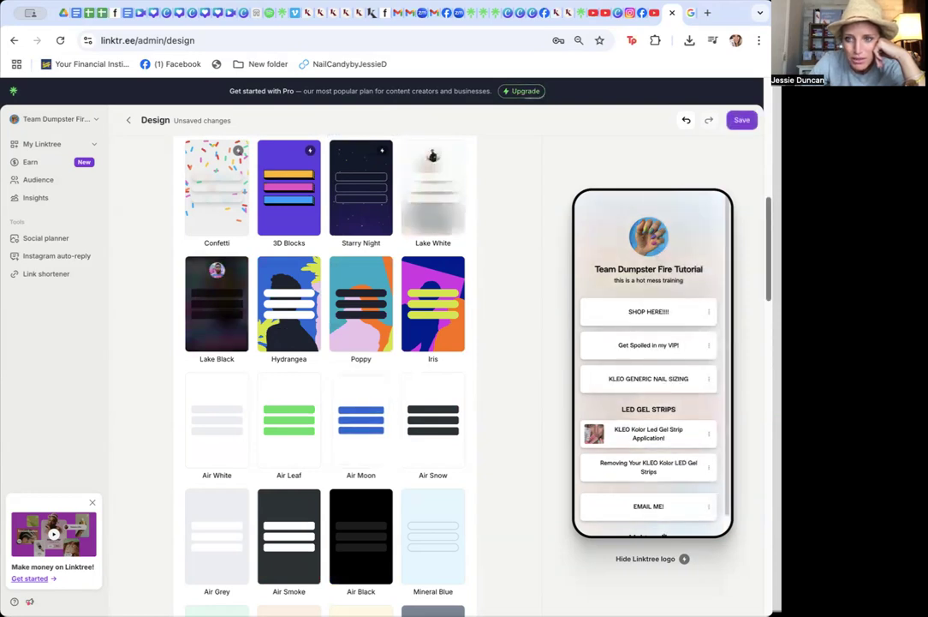
scroll(222, 358, "down", 5)
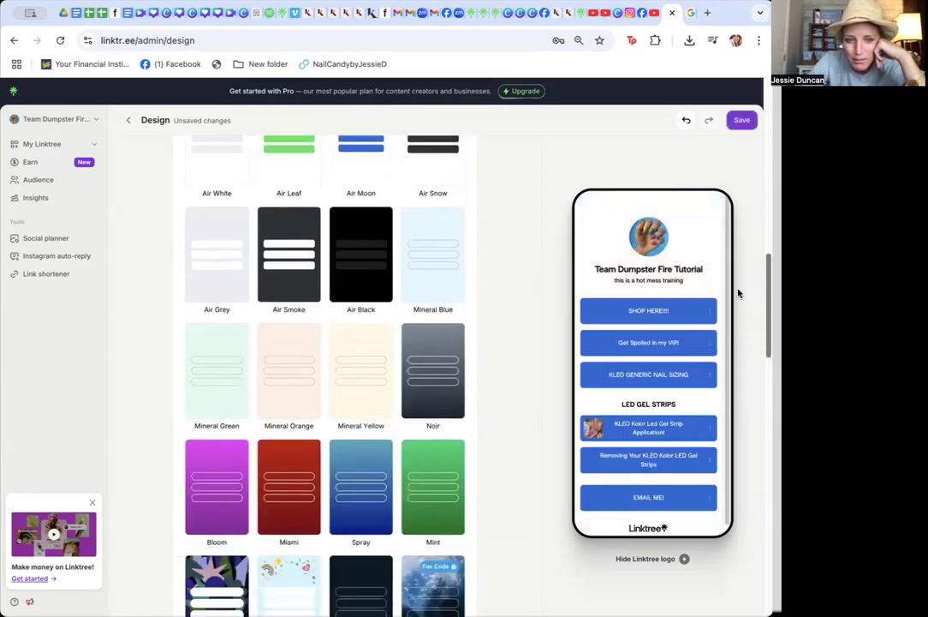
Apply the Bloom theme to the Linktree
left_click(221, 358)
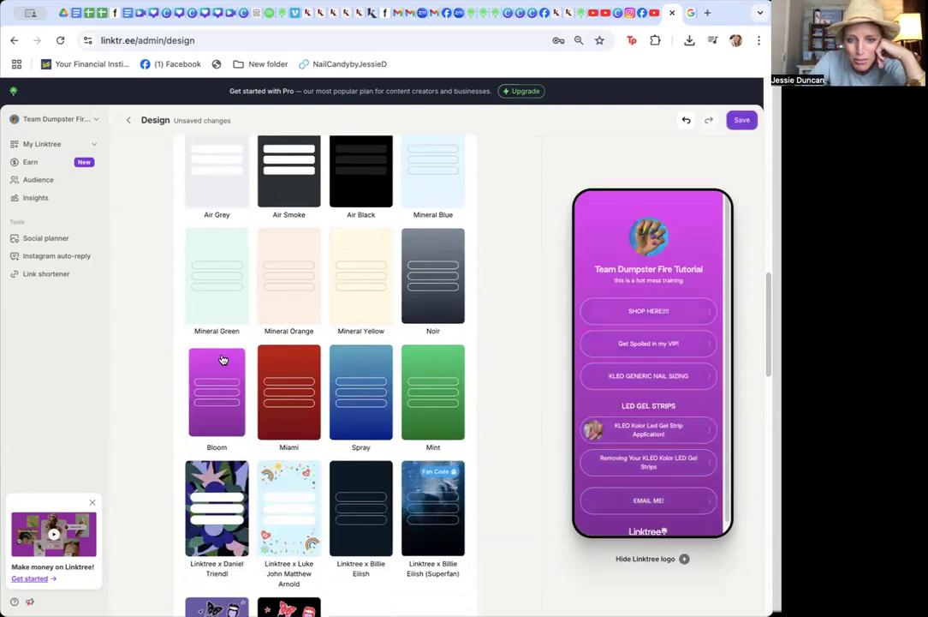
scroll(749, 334, "down", 5)
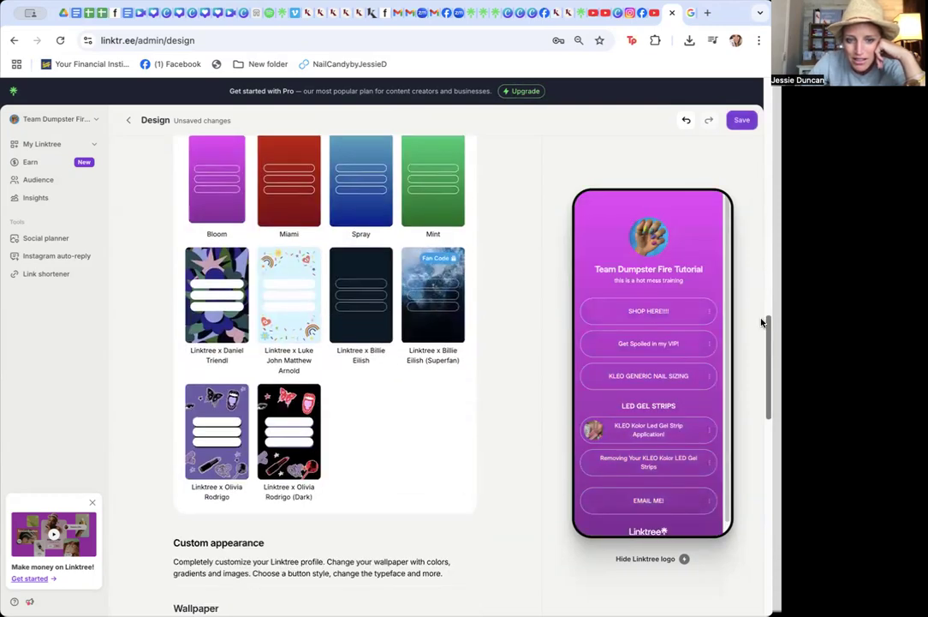
scroll(738, 369, "down", 2)
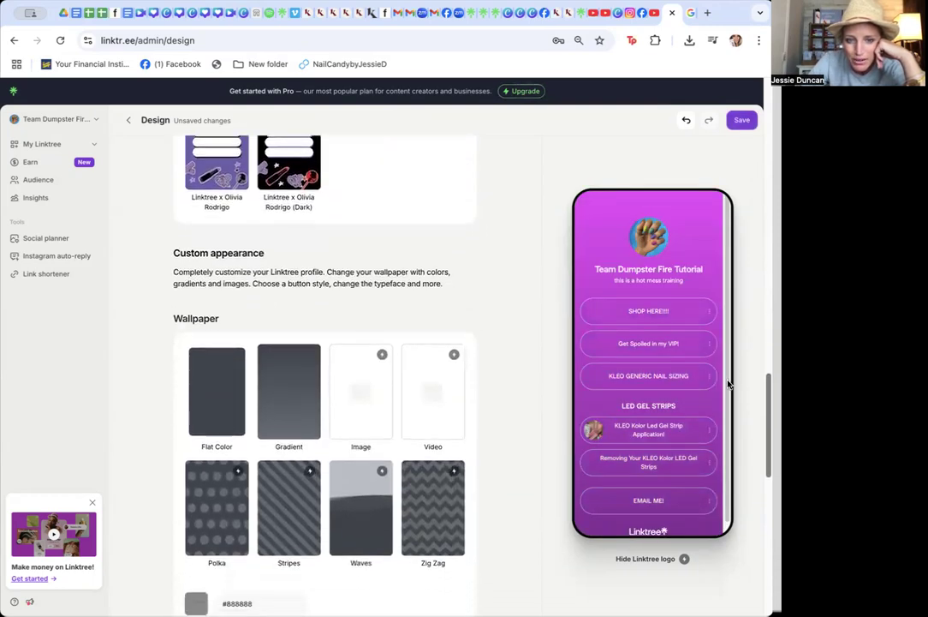
Switch the wallpaper to Gradient and set its color to a magenta pink, #bb3a92
left_click(306, 406)
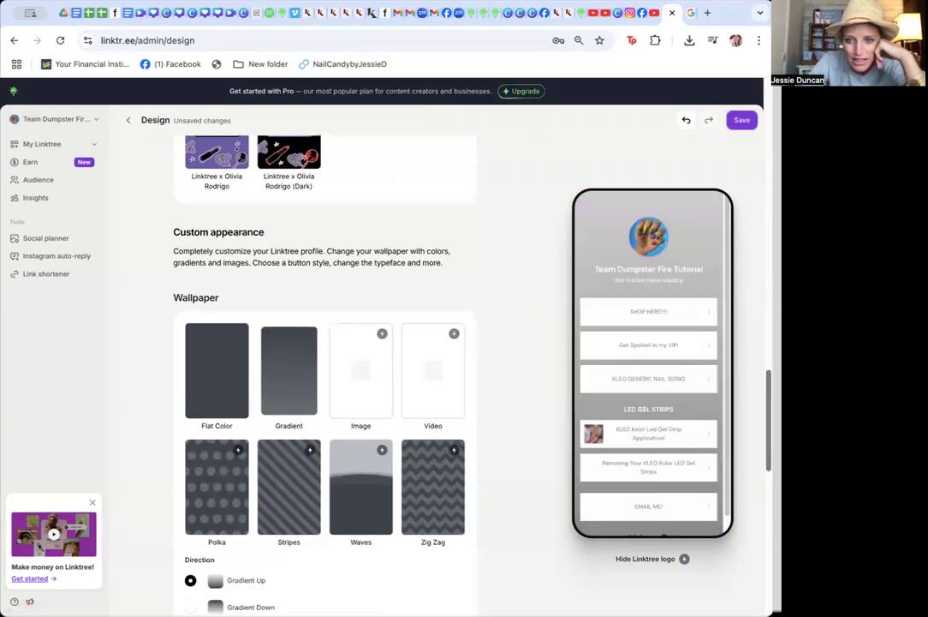
scroll(762, 405, "down", 2)
scroll(759, 409, "down", 1)
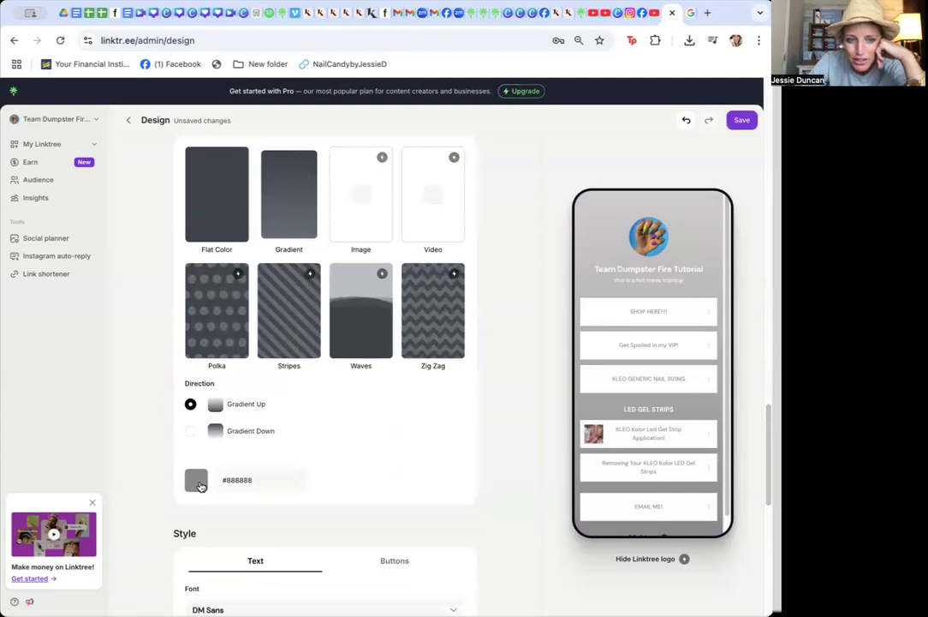
left_click(200, 485)
left_click(265, 521)
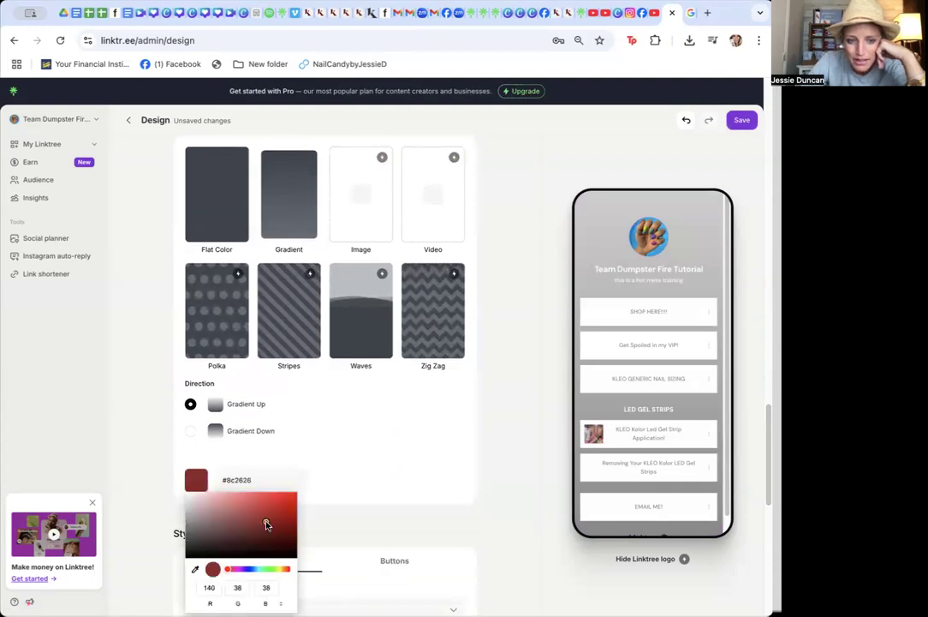
left_click(270, 569)
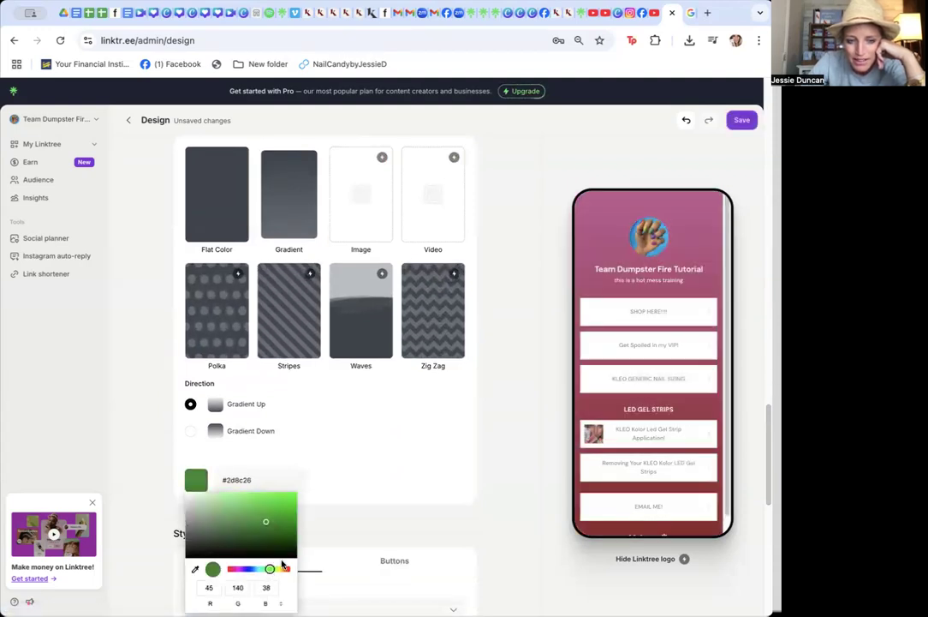
left_click_drag(272, 568, 234, 569)
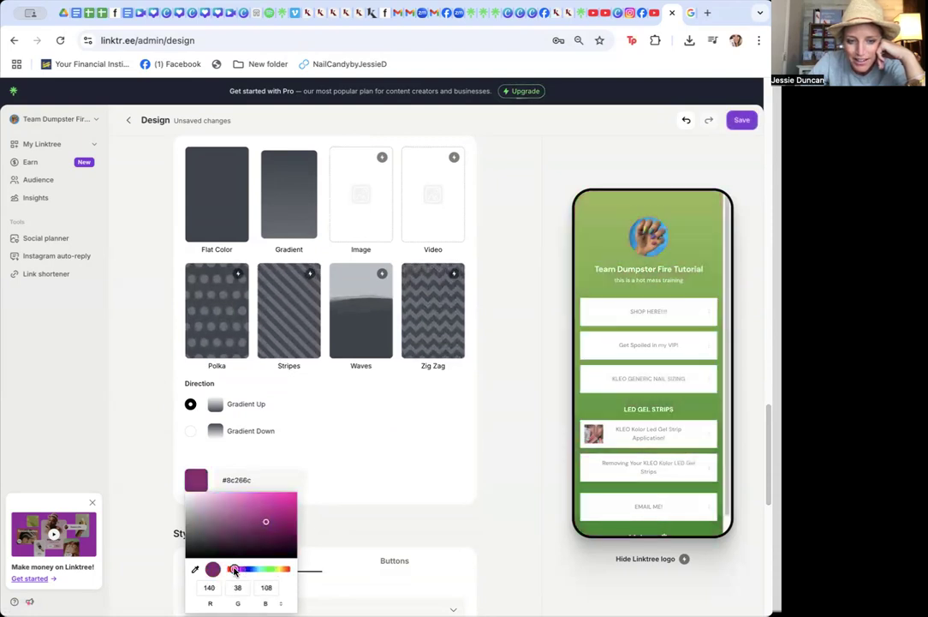
left_click(263, 512)
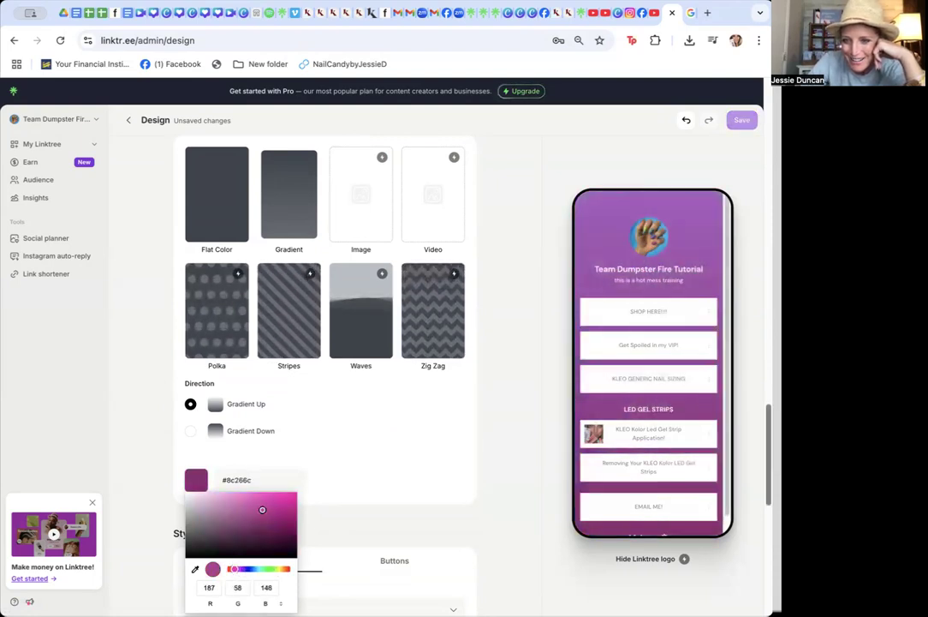
Set the button style to Fill with Curved corners
scroll(743, 476, "down", 5)
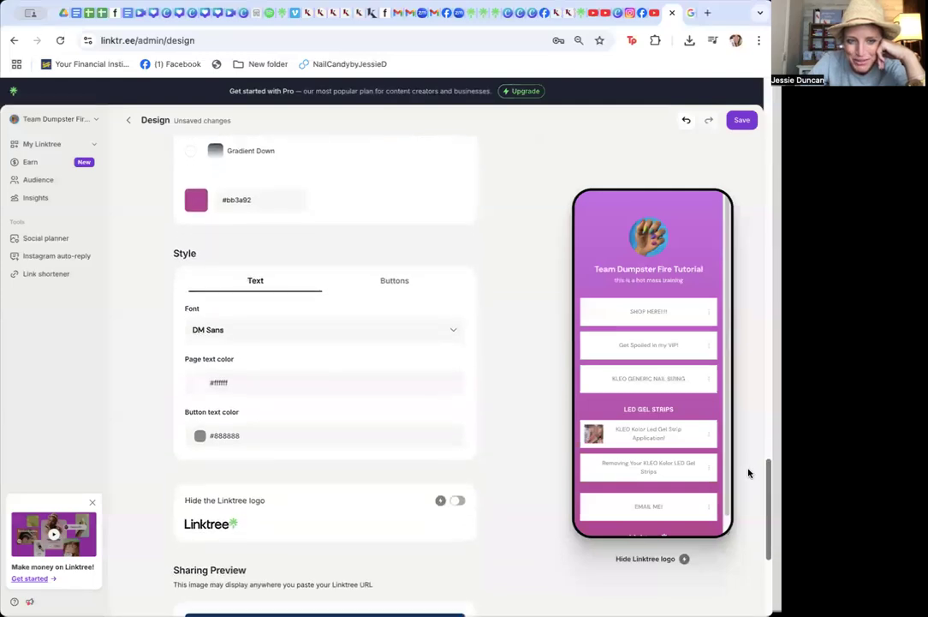
scroll(743, 480, "down", 2)
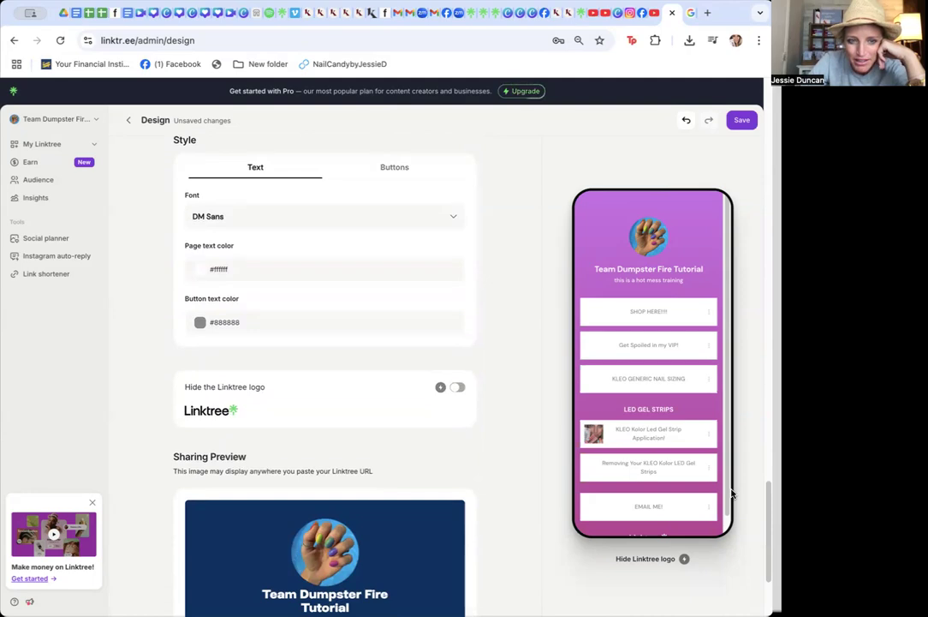
left_click(394, 166)
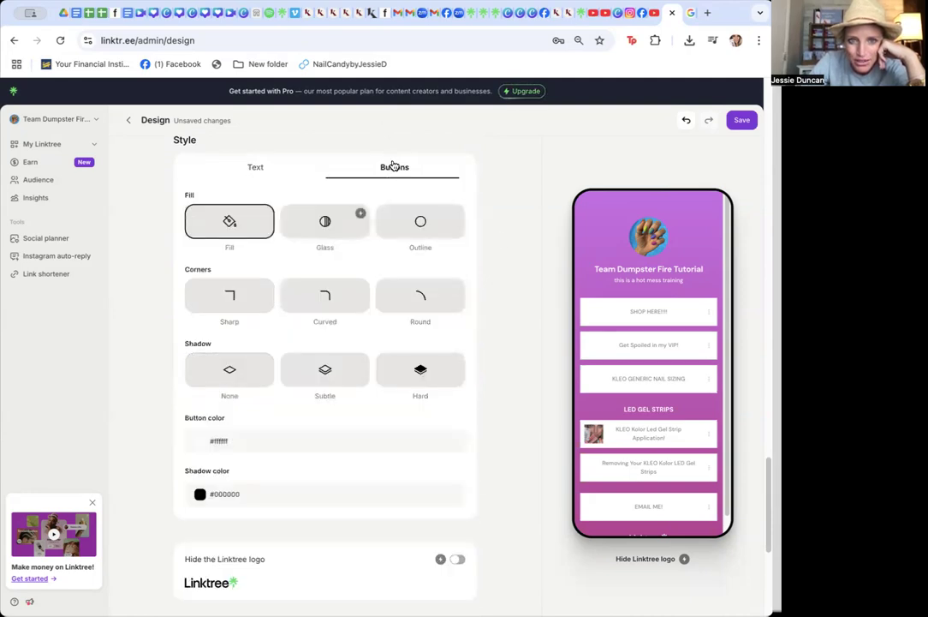
left_click(325, 219)
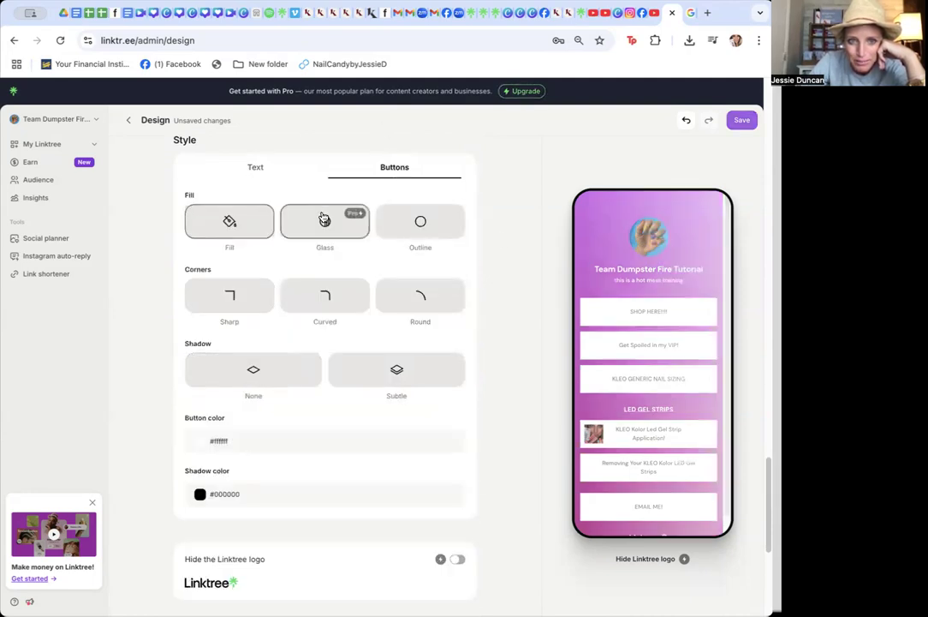
left_click(446, 235)
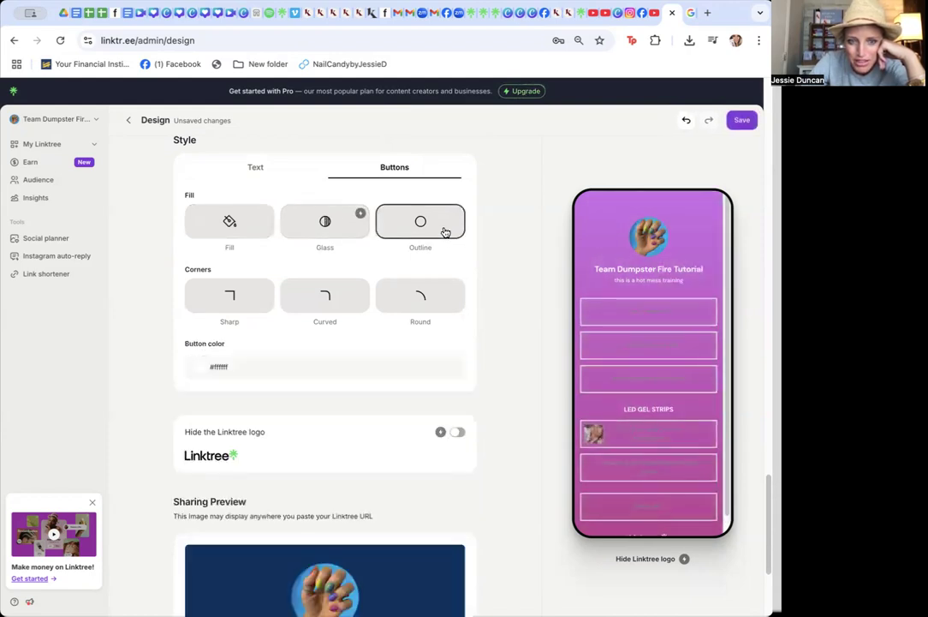
left_click(336, 296)
left_click(225, 240)
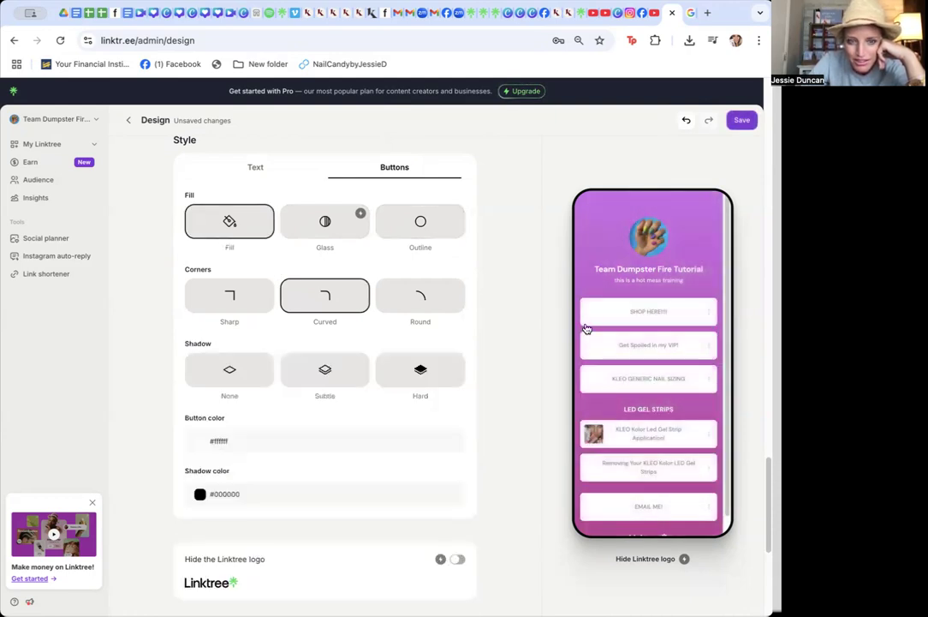
Review the remaining design options and save the design changes
scroll(757, 292, "down", 1)
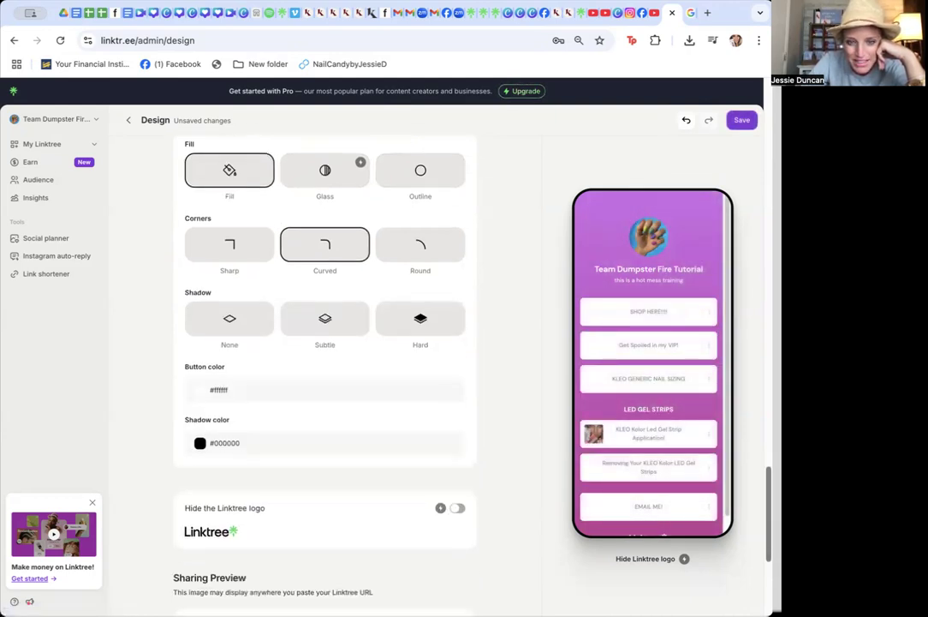
scroll(324, 376, "down", 3)
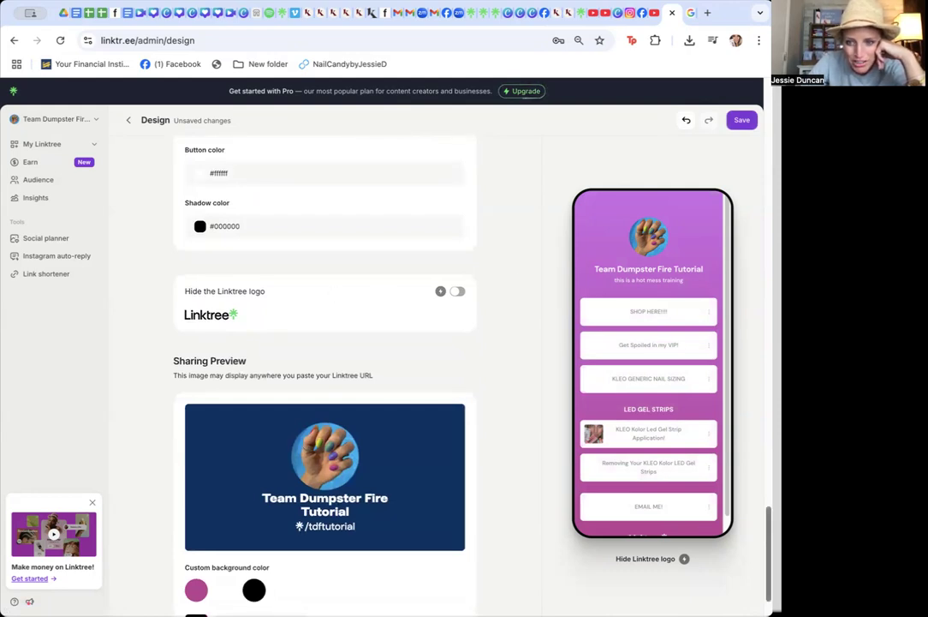
scroll(438, 512, "down", 1)
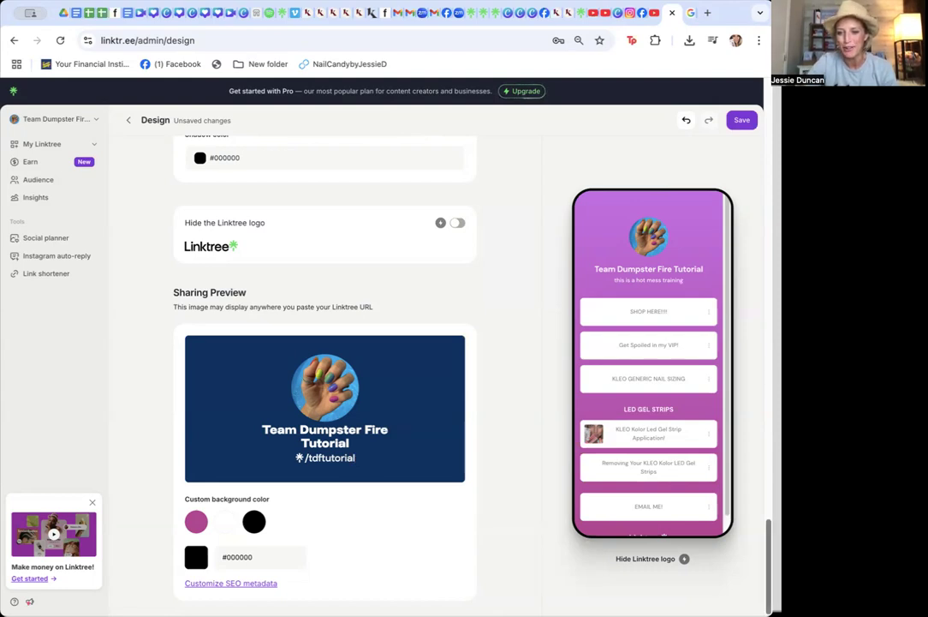
left_click_drag(769, 576, 769, 201)
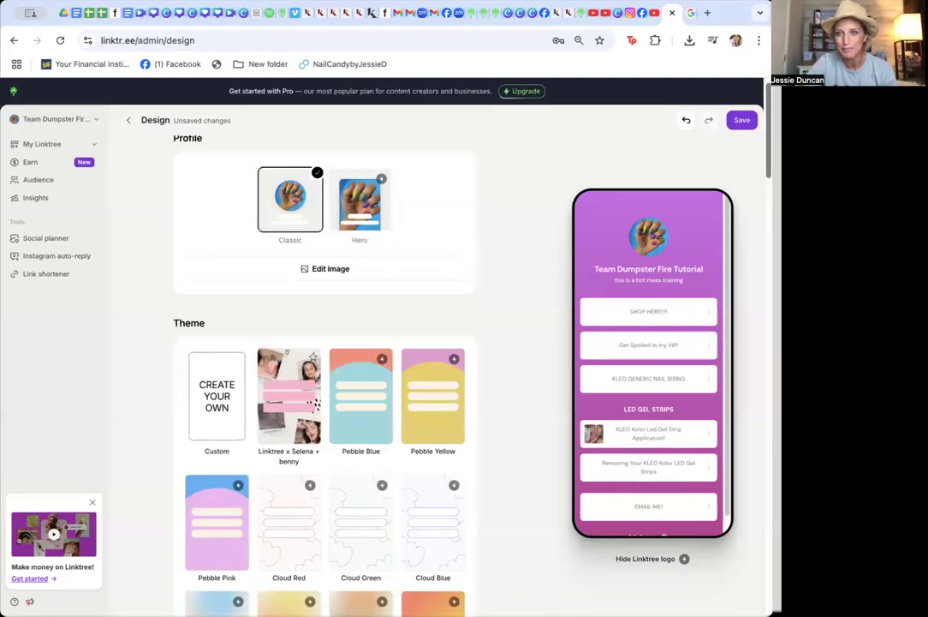
left_click(740, 121)
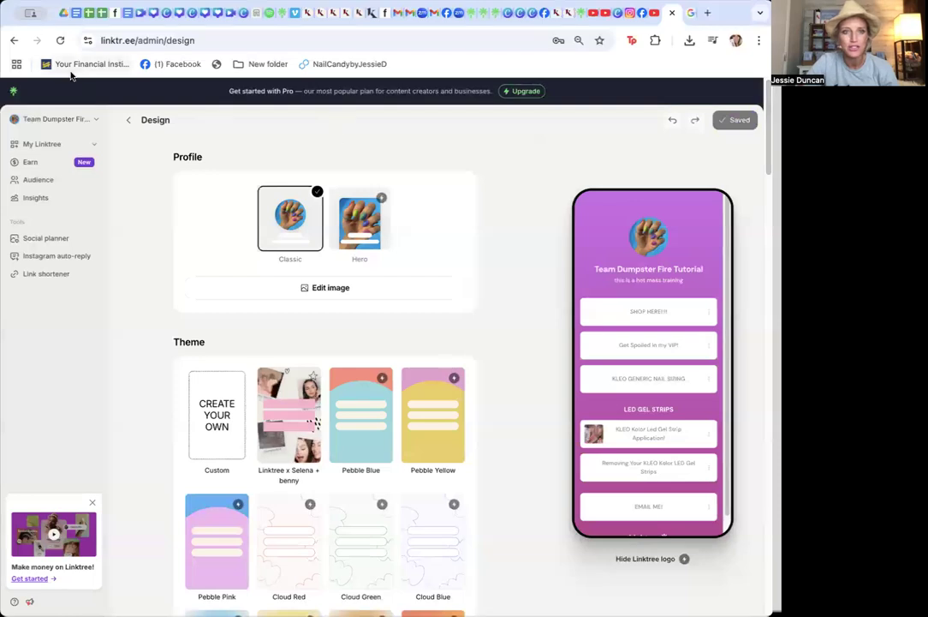
Return to the links page and copy the Linktree URL from the share options
left_click(131, 120)
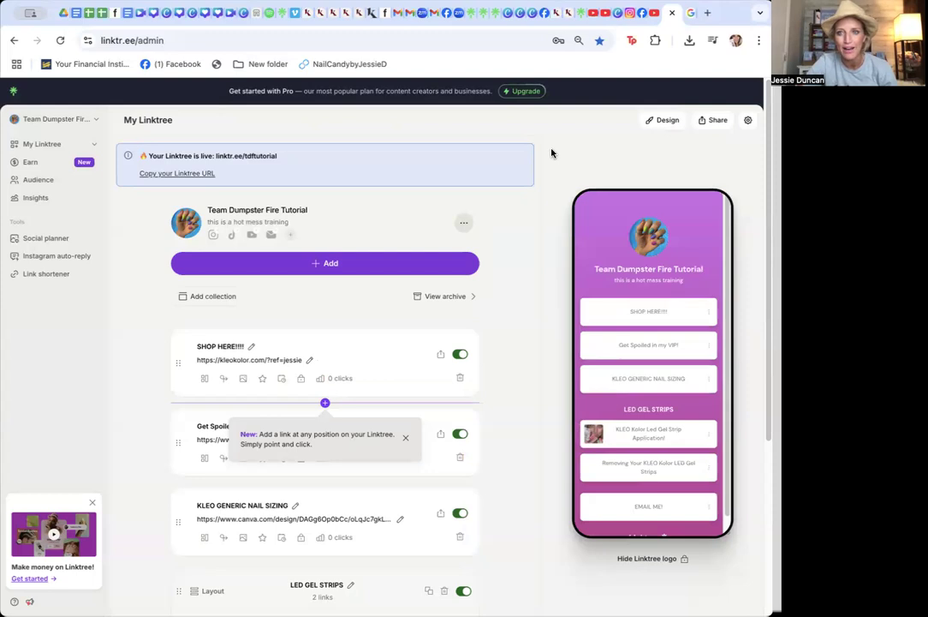
left_click(718, 120)
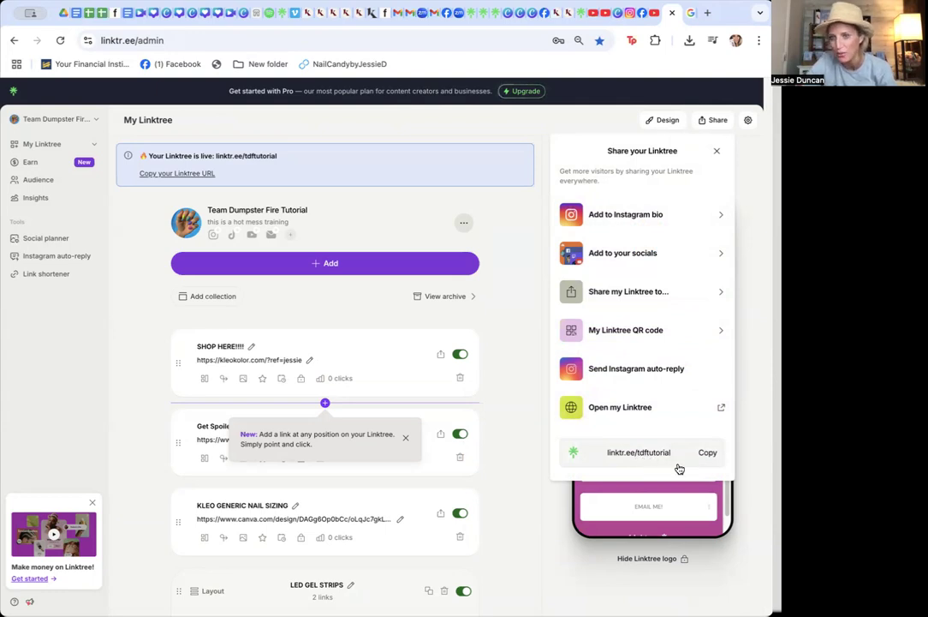
left_click(704, 459)
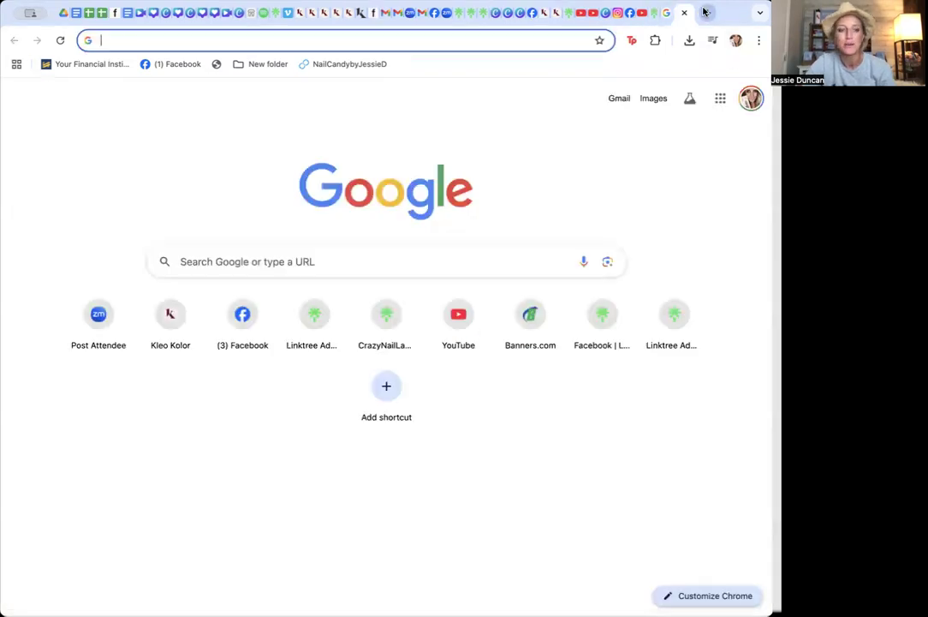
Open the copied Linktree URL in a new browser tab to view the live page
left_click(707, 12)
key("super+v")
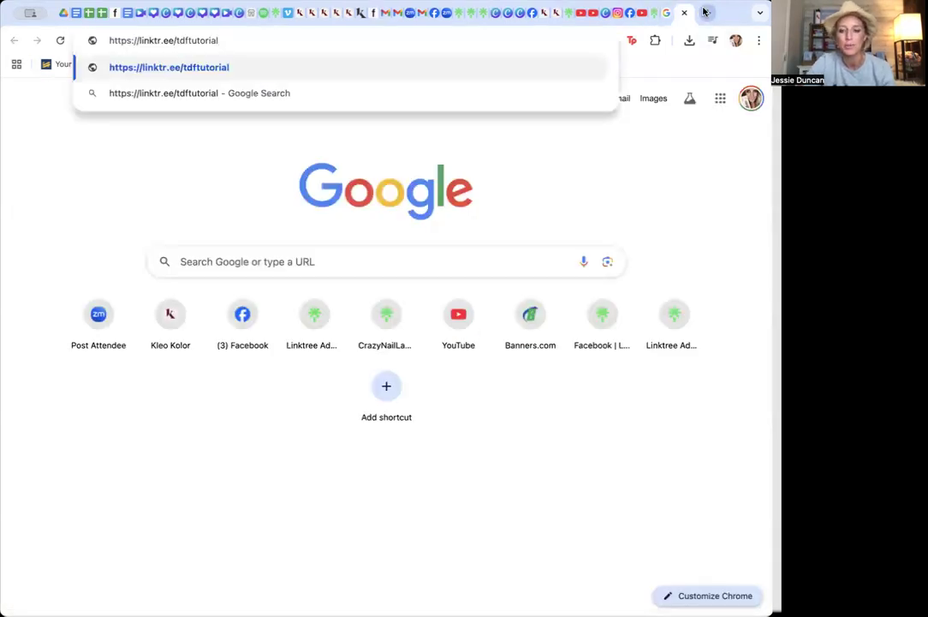
key("Return")
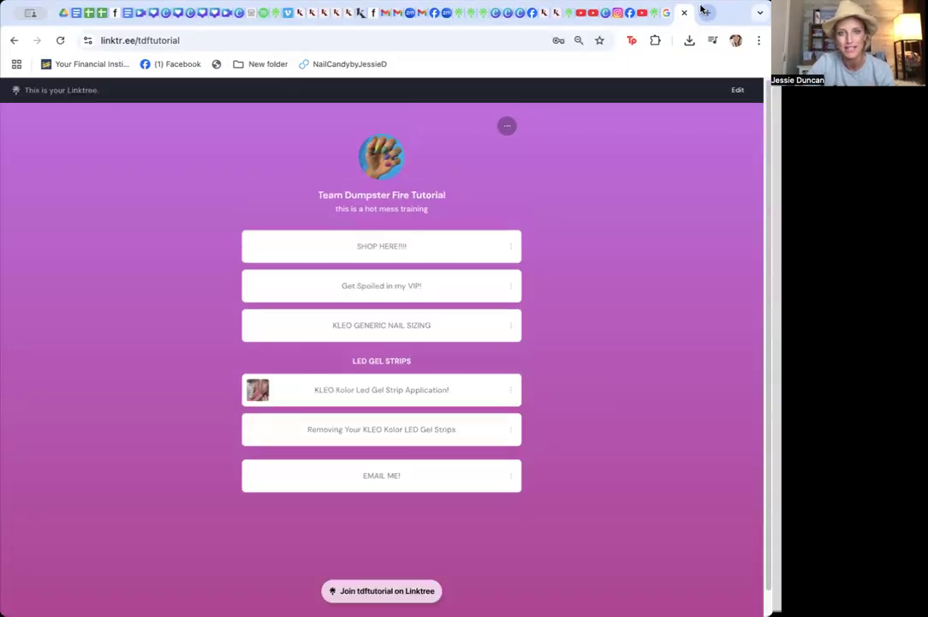
Test the SHOP HERE!!!! link on the live Linktree, then return to the Linktree tab
left_click(307, 250)
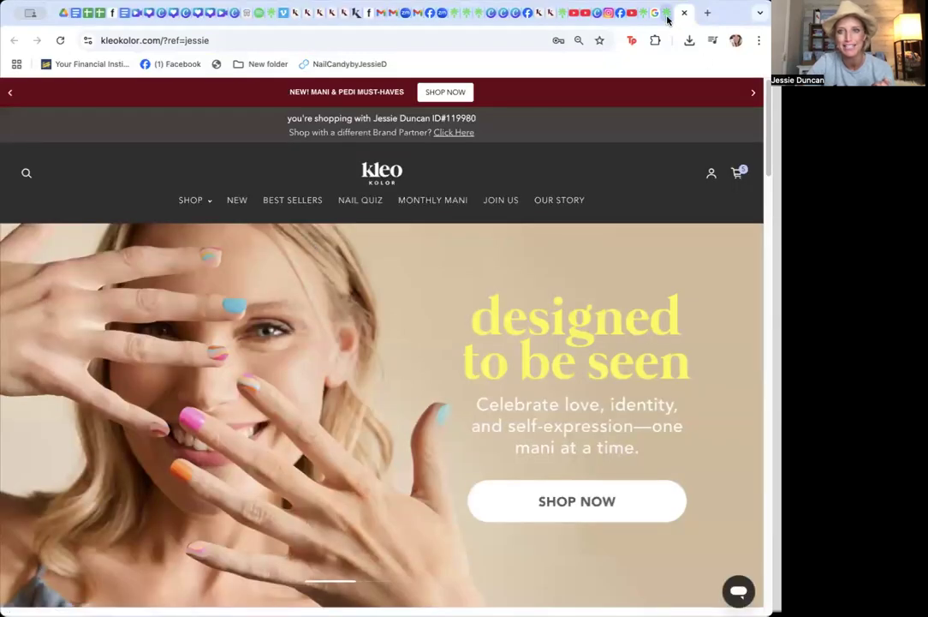
left_click(667, 19)
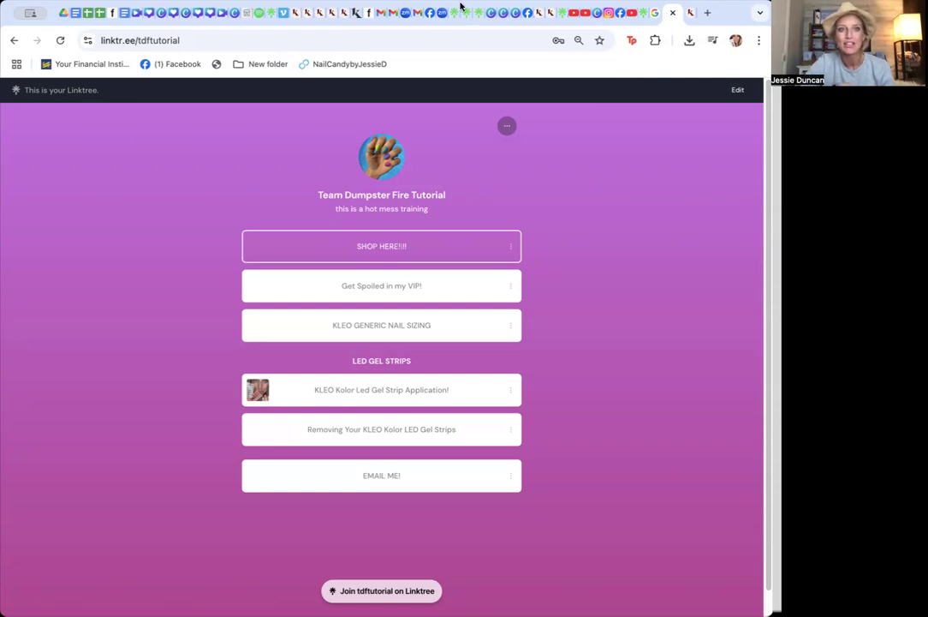
left_click(266, 40)
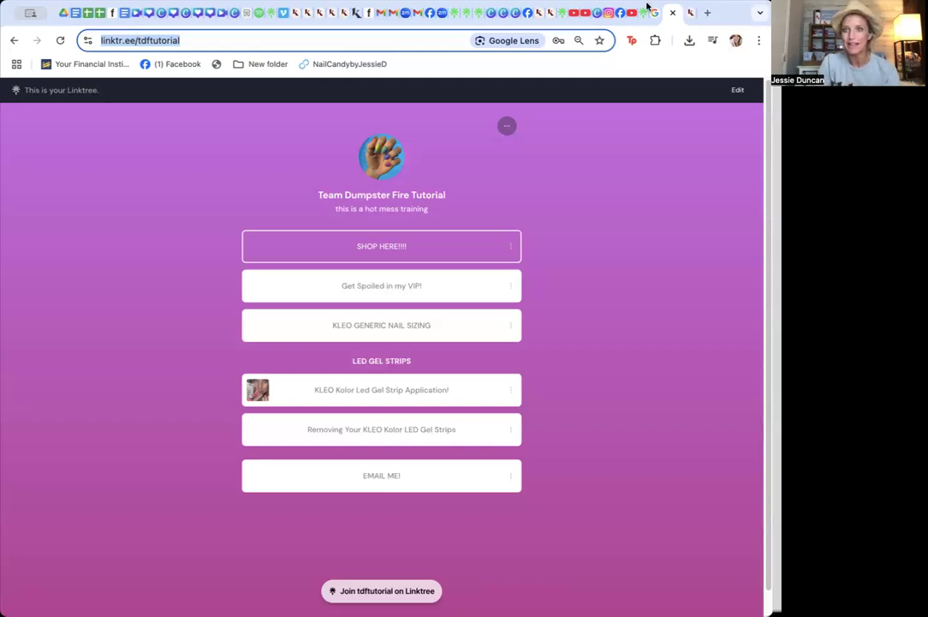
Open a new tab and go to crazynaillady.com to show an example Linktree
left_click(707, 13)
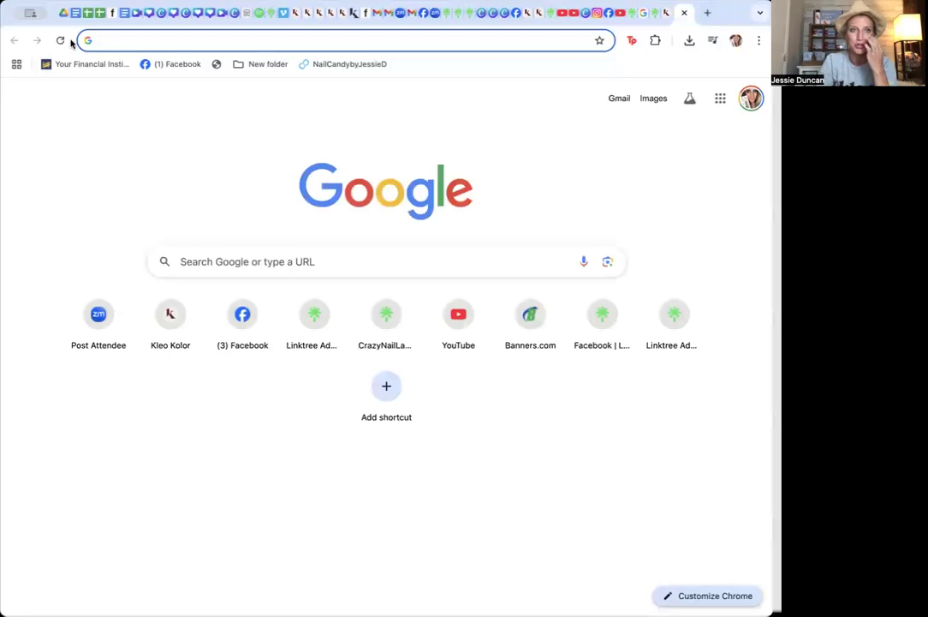
type("crazynai")
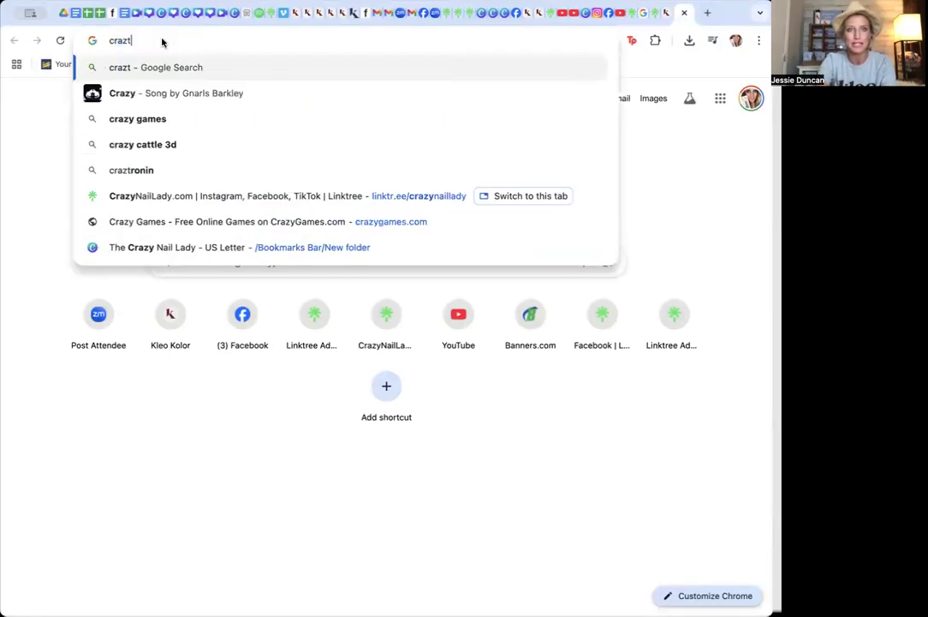
key("BackSpace")
type("ynaill")
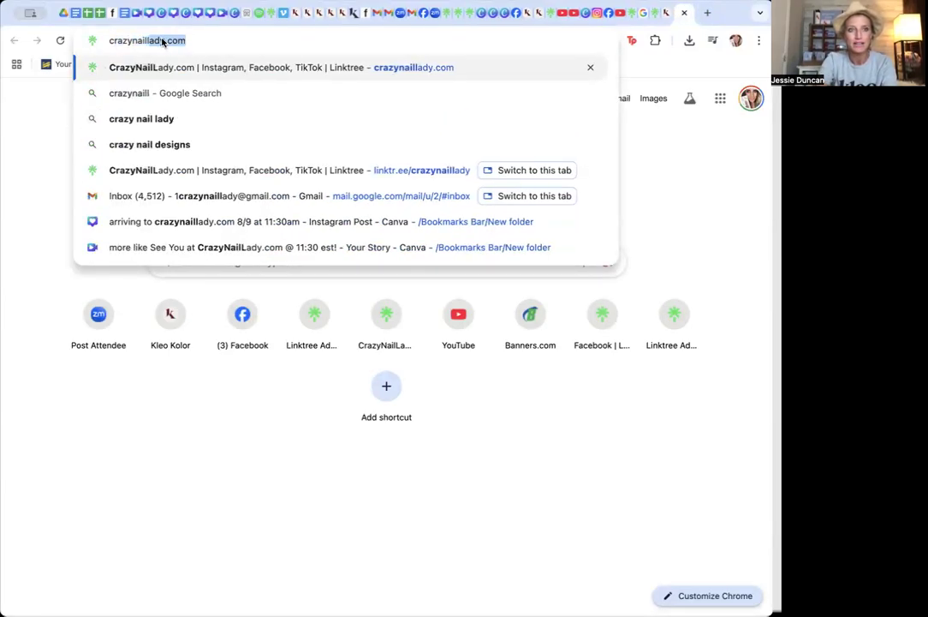
type("ady.com")
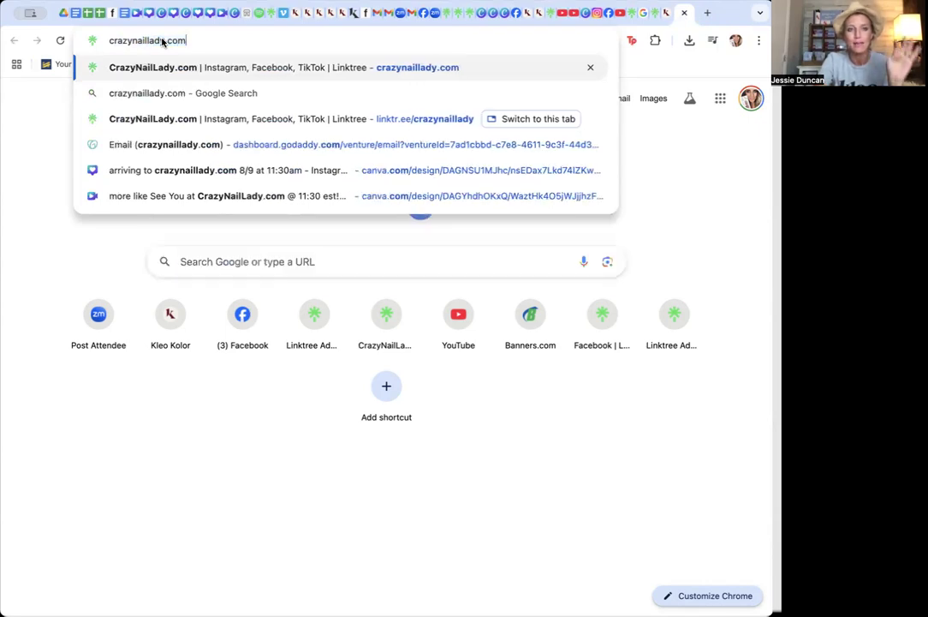
key("Return")
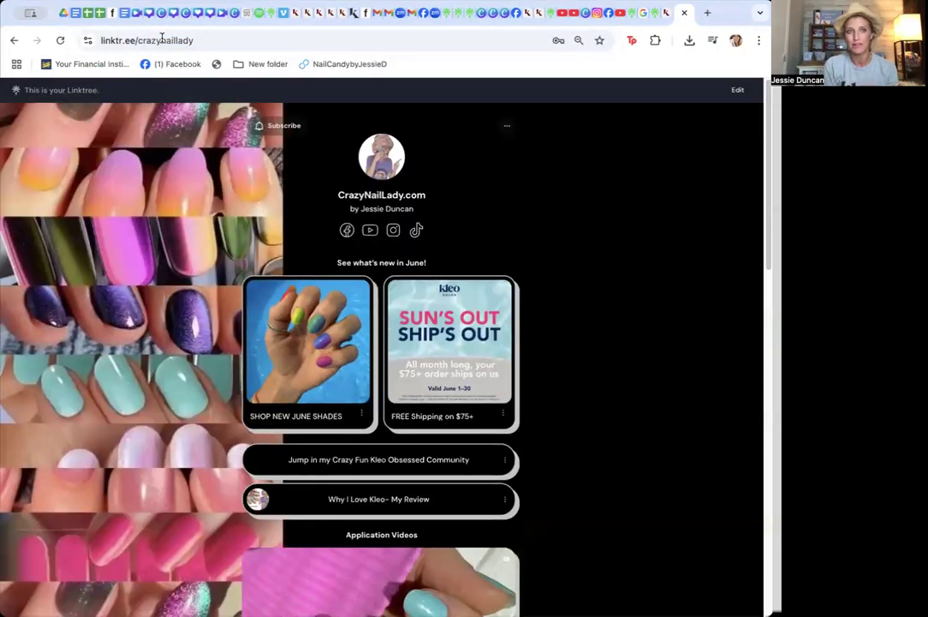
Highlight the example page's linktr.ee address, then switch tabs to show the KleoCustomers Linktree
left_click(215, 40)
left_click(224, 41)
left_click_drag(223, 40, 129, 35)
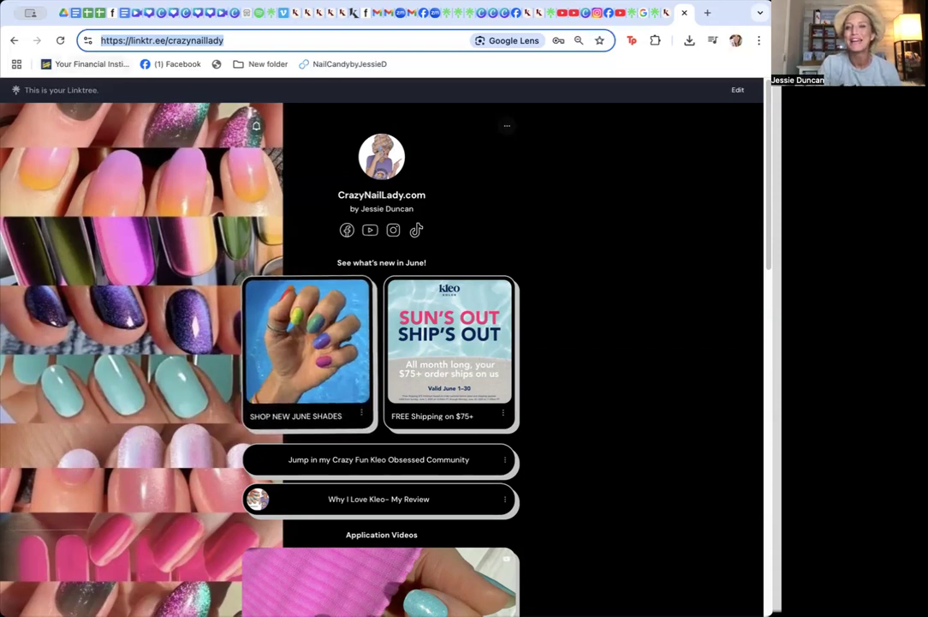
left_click(535, 17)
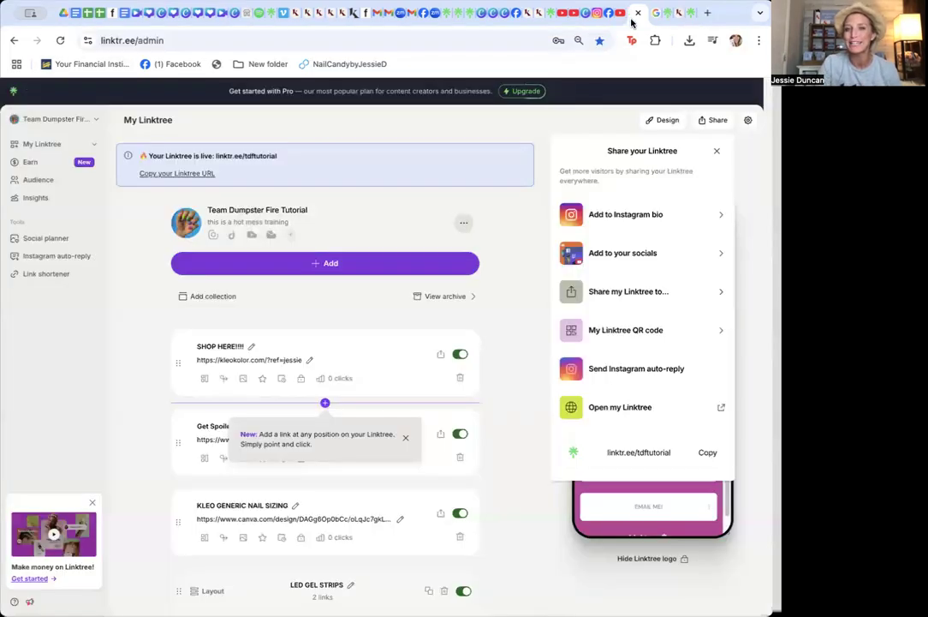
left_click(548, 17)
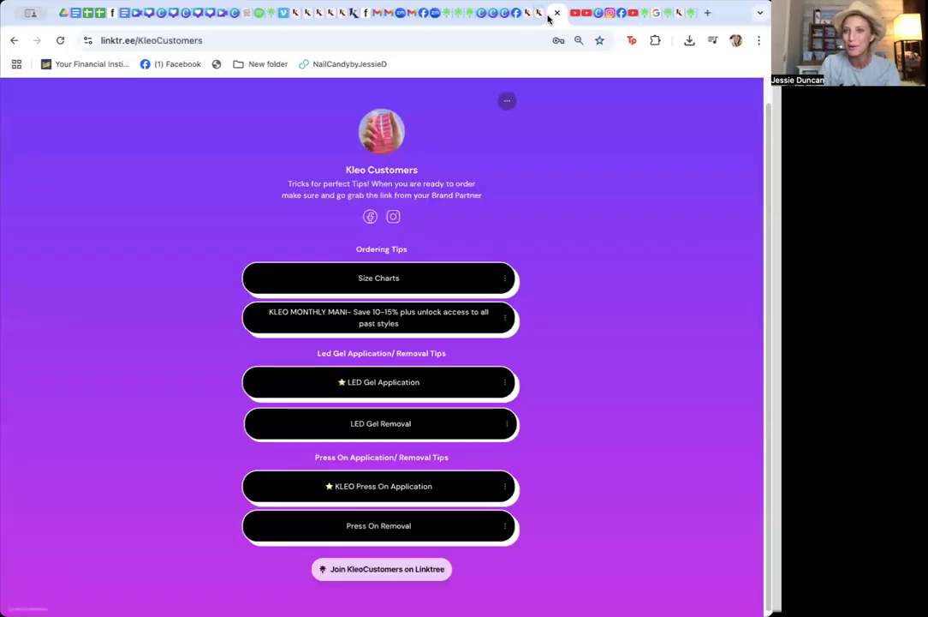